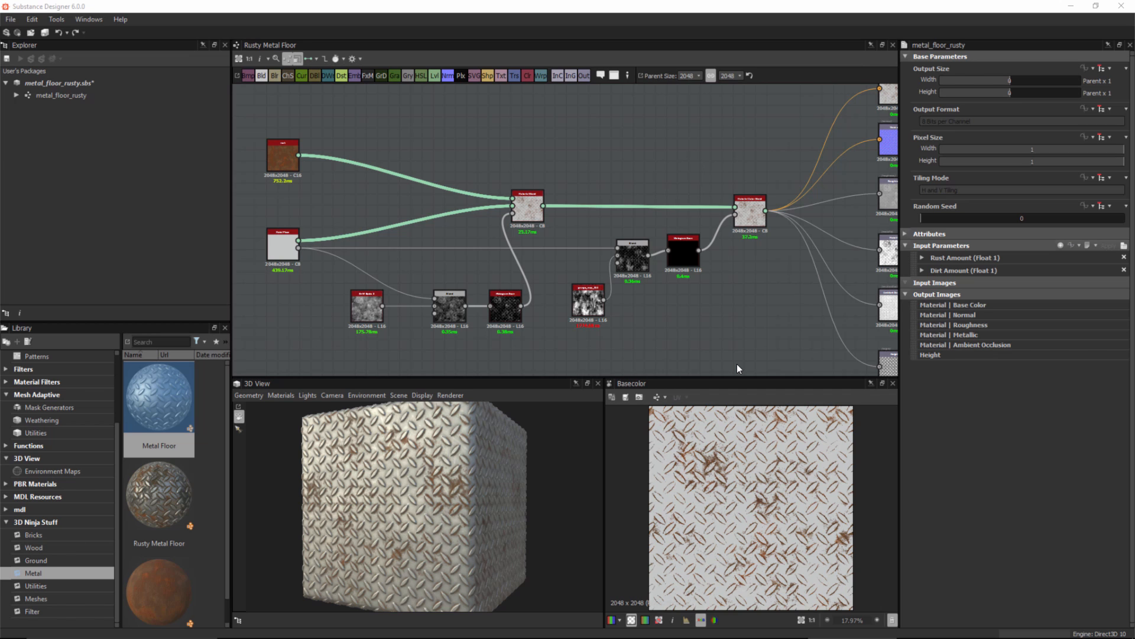
# Examine the Metal Floor node's instance parameters, including the metals offered for its Metal Color.
pyautogui.moveTo(277, 160); pyautogui.dragTo(277, 157)
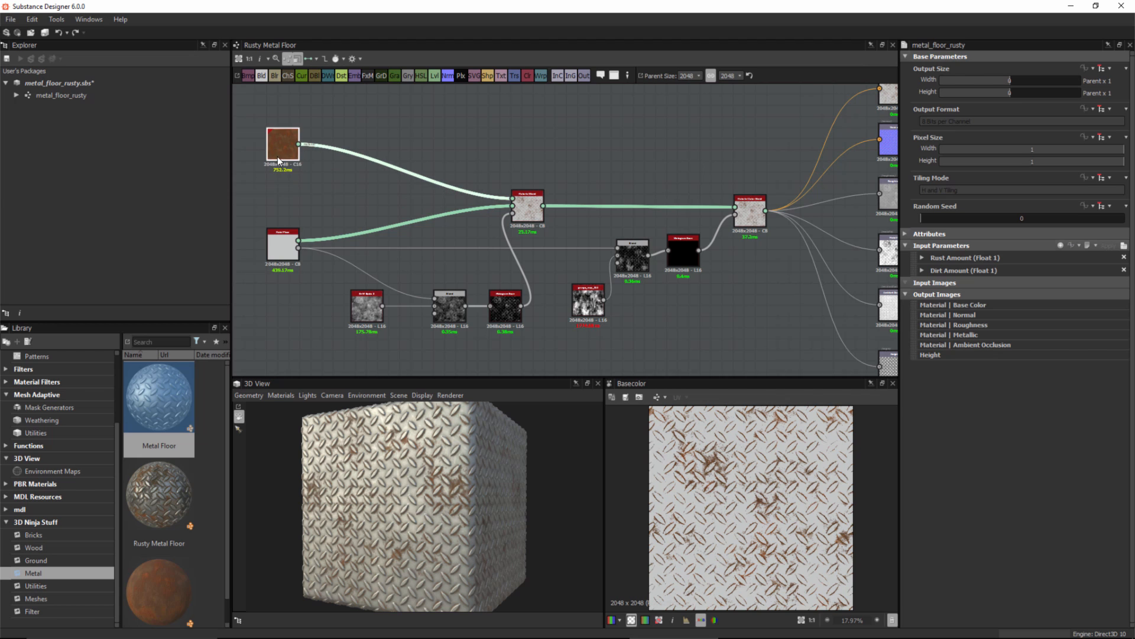
pyautogui.click(273, 251)
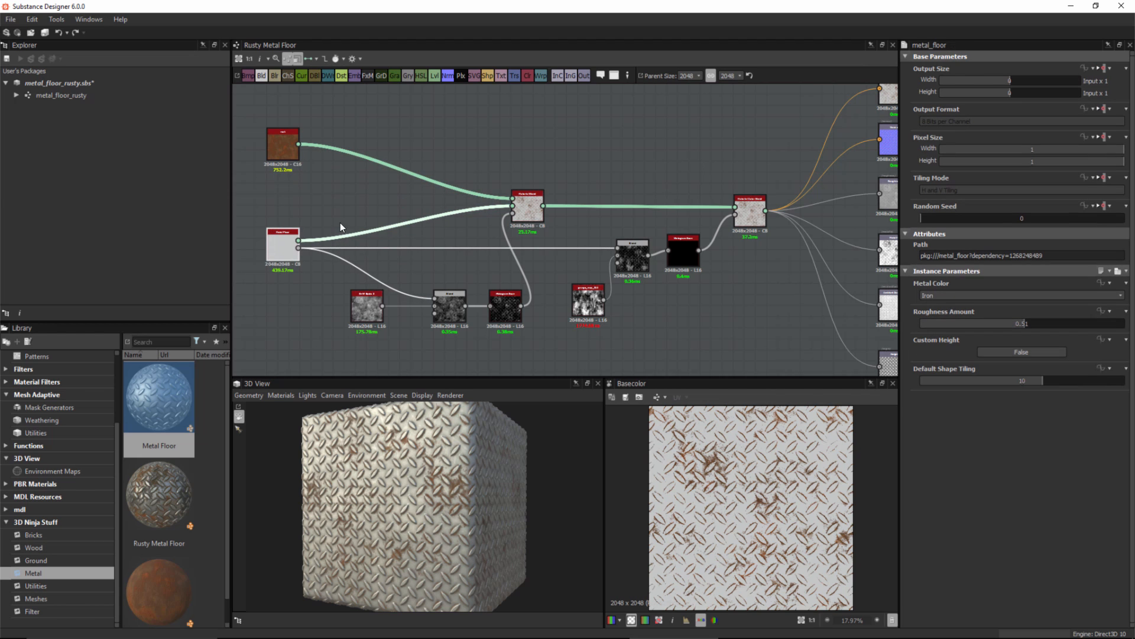
pyautogui.click(578, 166)
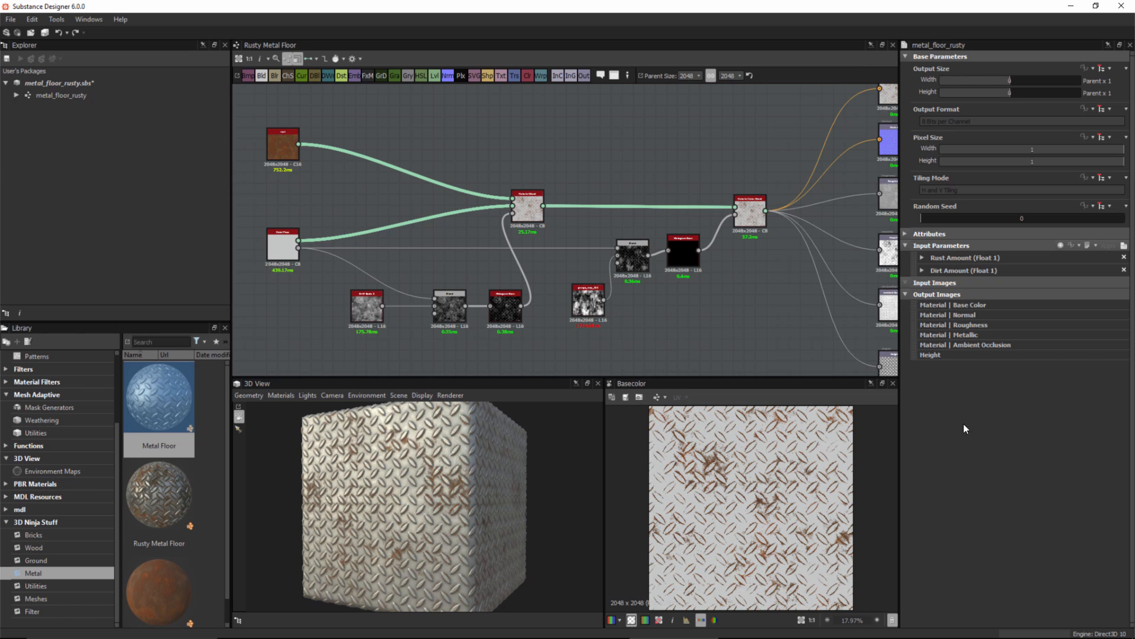
pyautogui.click(282, 239)
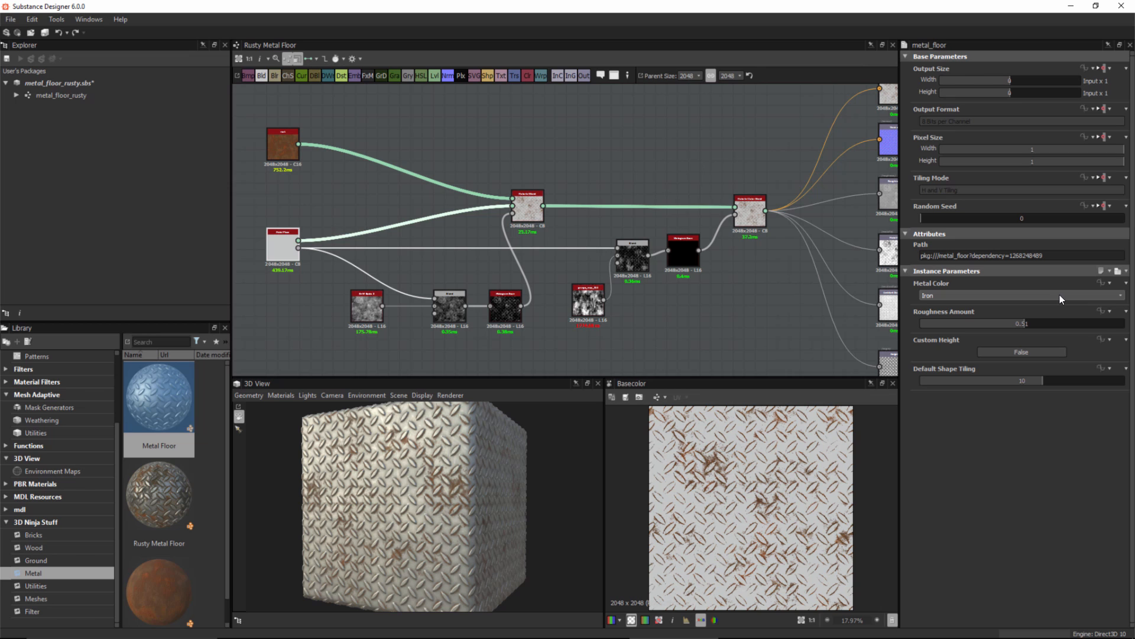
pyautogui.click(1108, 283)
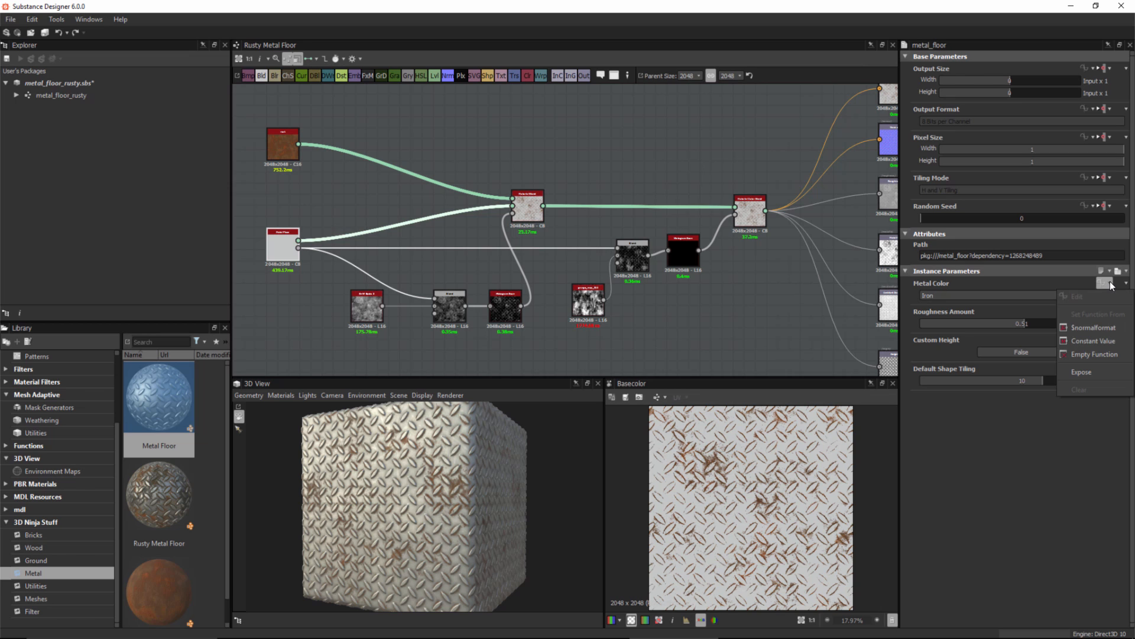
pyautogui.click(1081, 374)
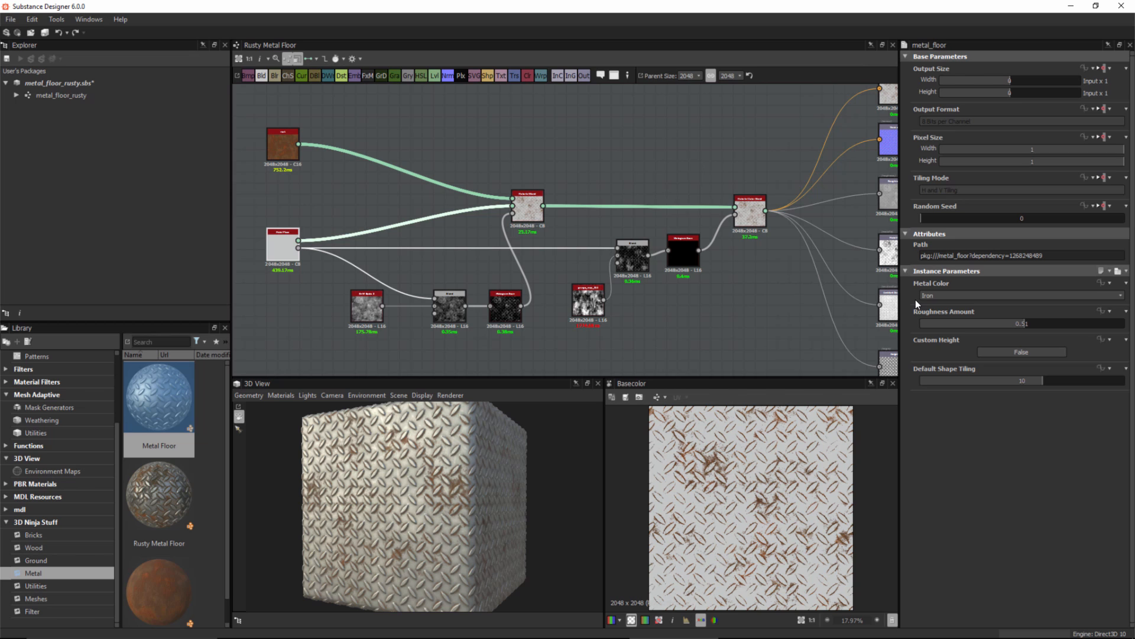
pyautogui.click(946, 295)
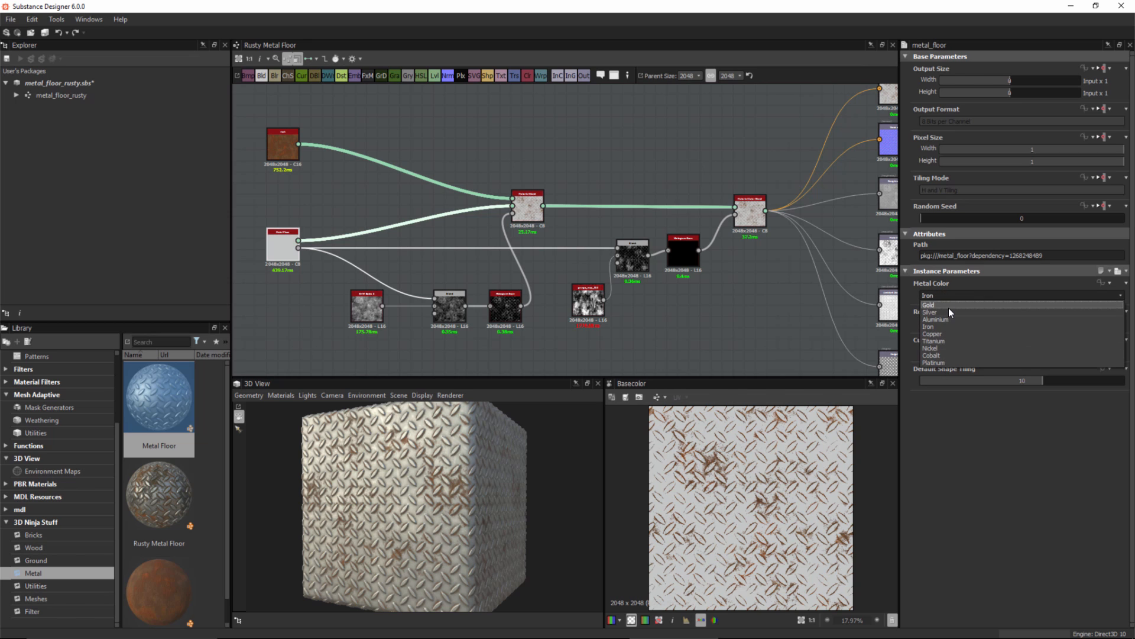
pyautogui.click(966, 463)
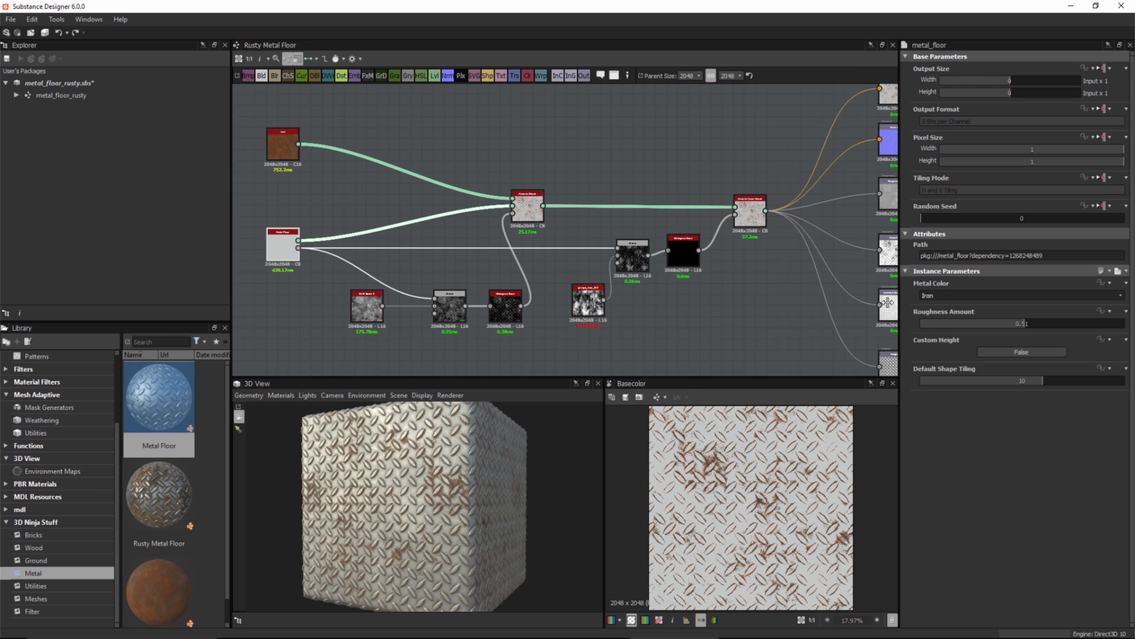
pyautogui.click(931, 295)
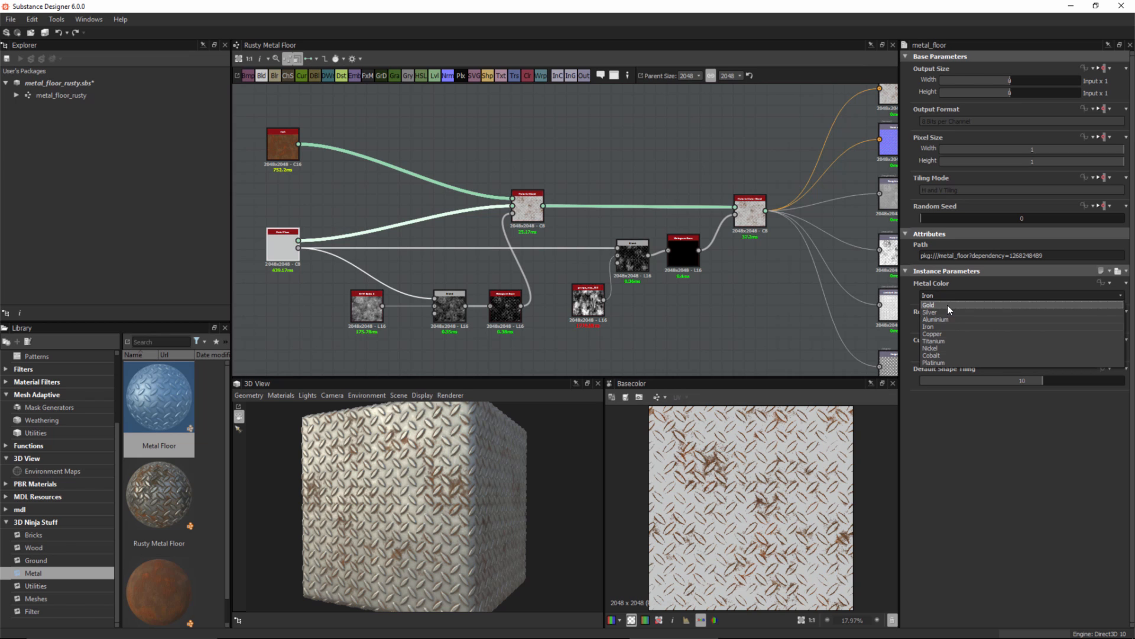
pyautogui.click(967, 469)
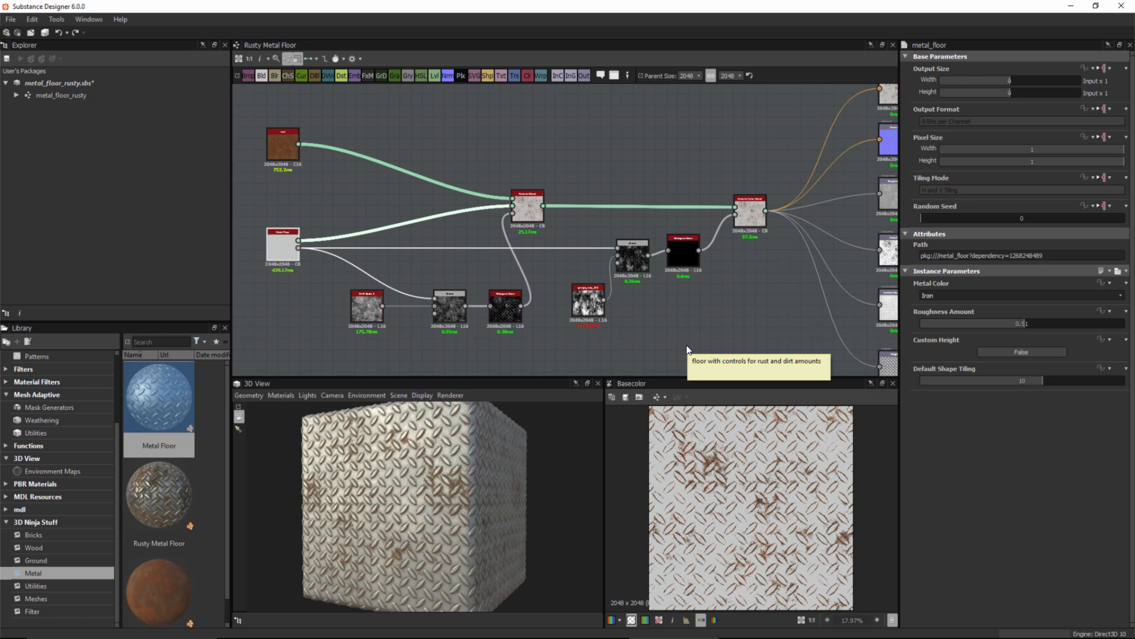
pyautogui.click(948, 296)
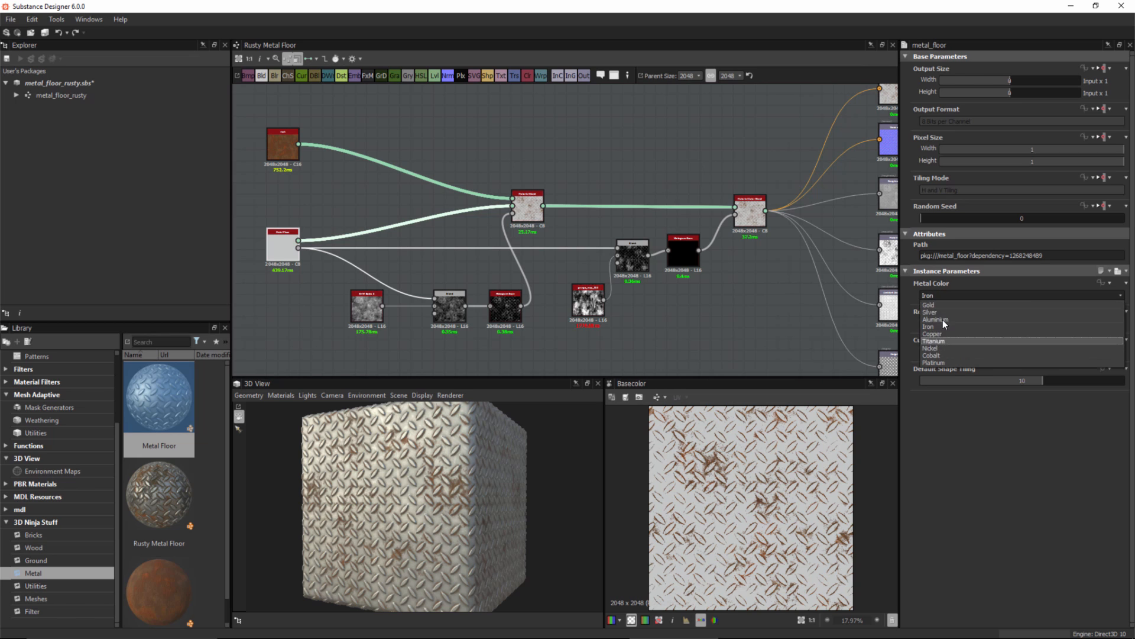
pyautogui.click(962, 486)
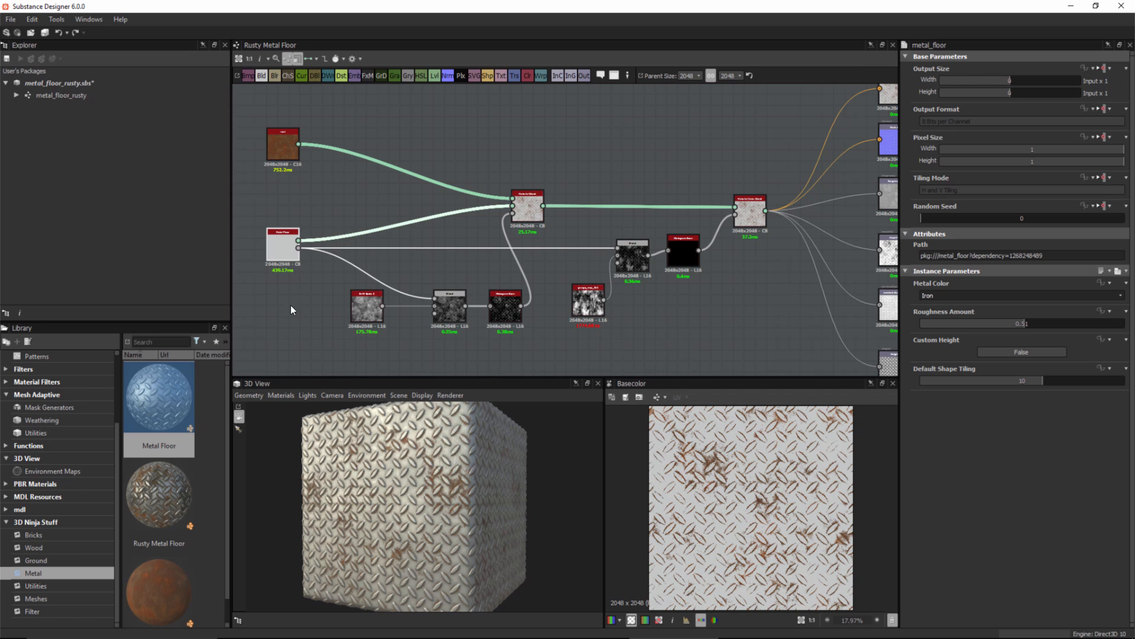
# Expose the Metal Floor node's Metal Color as graph input metal_colors and place it above Rust Amount in the input parameters.
pyautogui.click(272, 249)
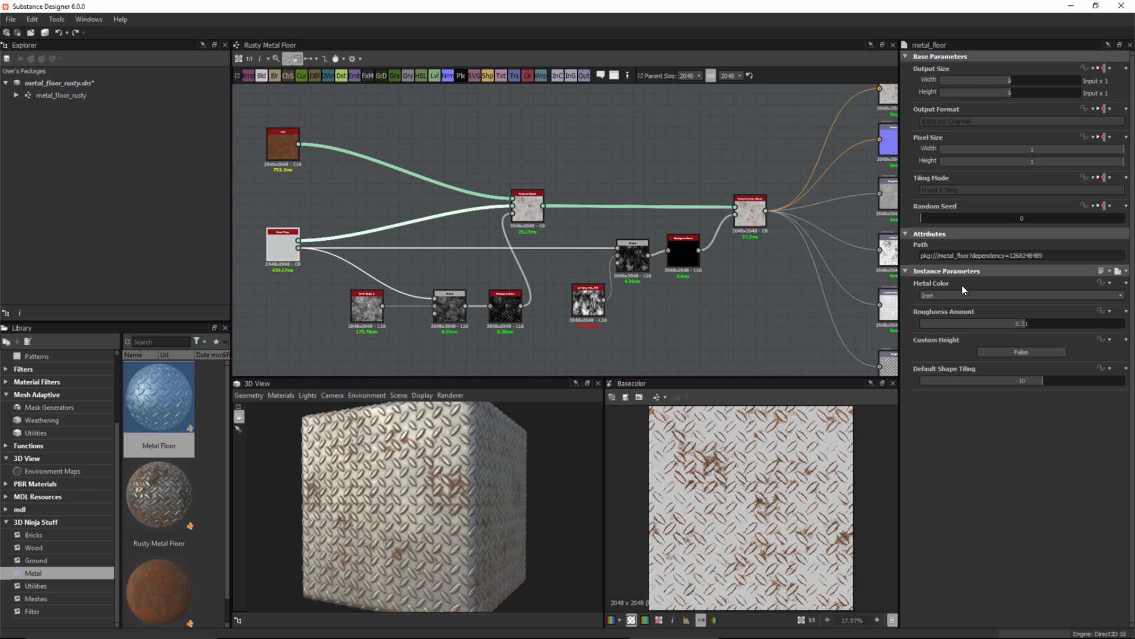
pyautogui.click(1110, 281)
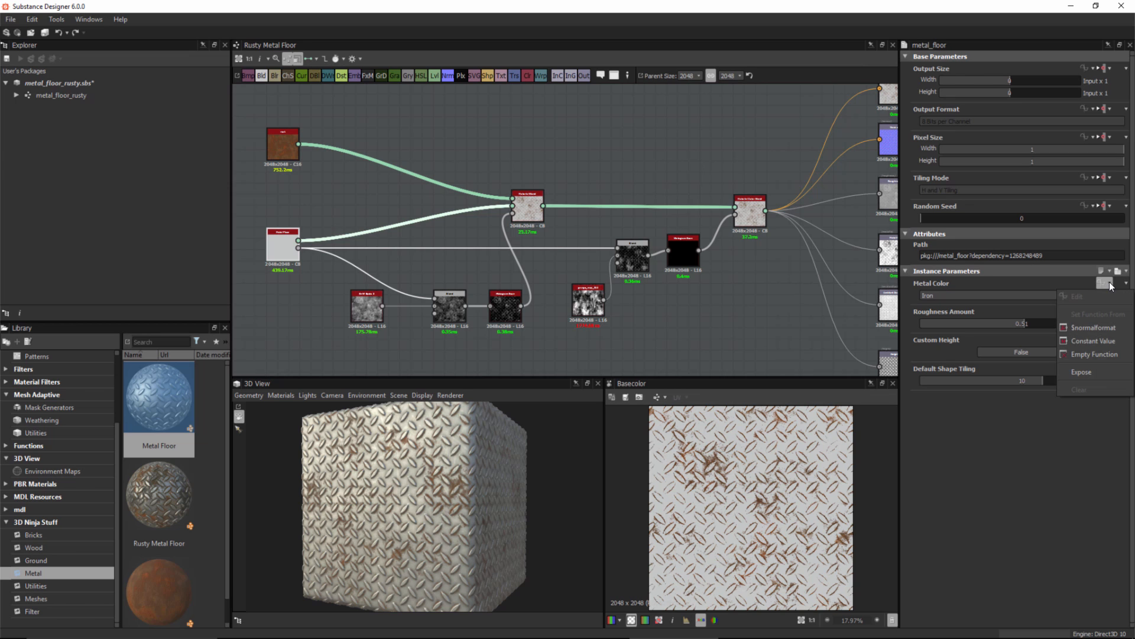
pyautogui.click(1084, 372)
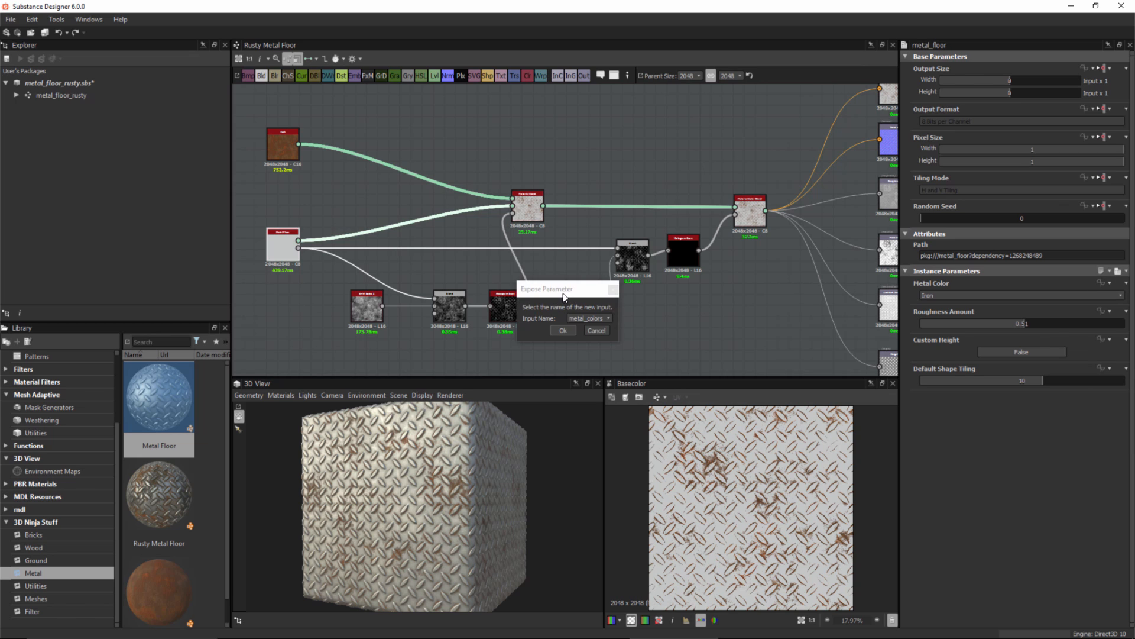
pyautogui.moveTo(565, 295); pyautogui.dragTo(649, 305)
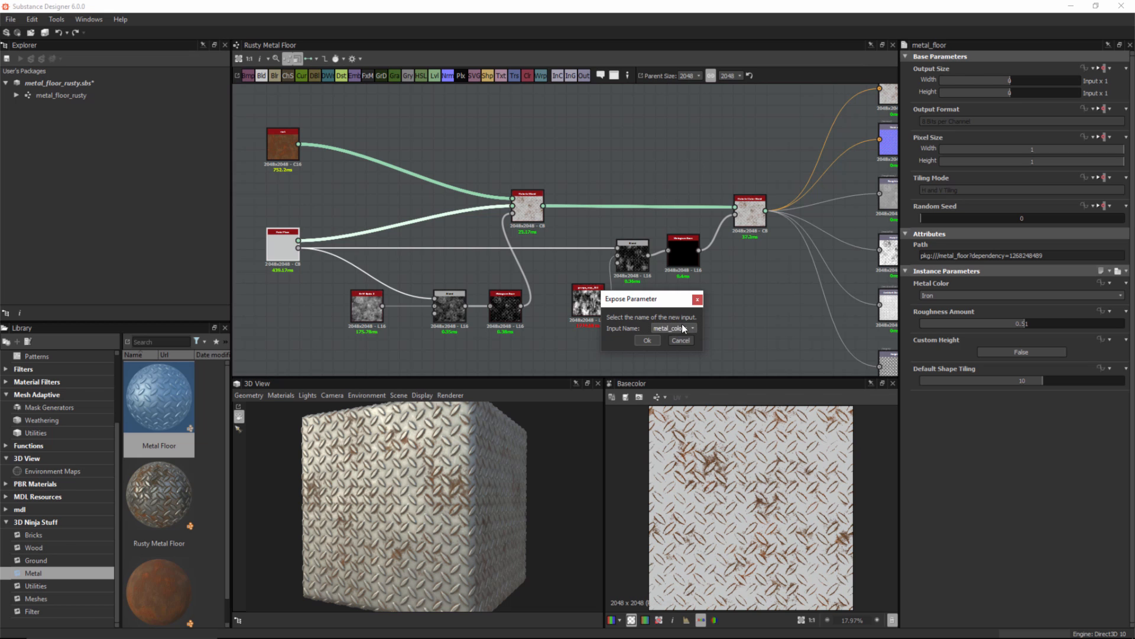
pyautogui.click(648, 341)
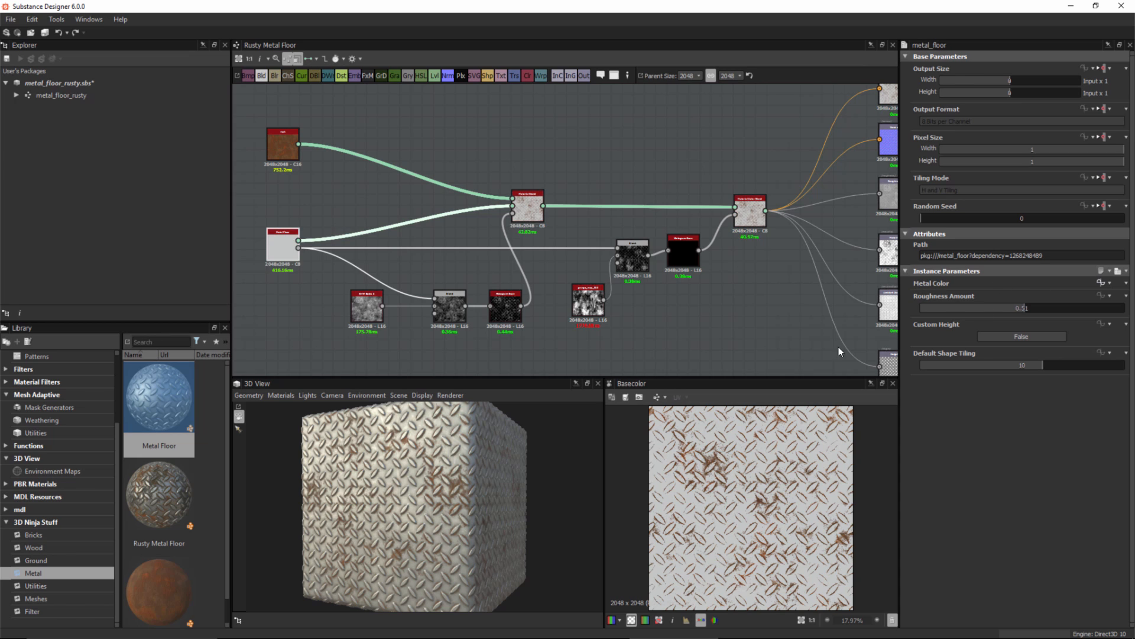
pyautogui.click(746, 292)
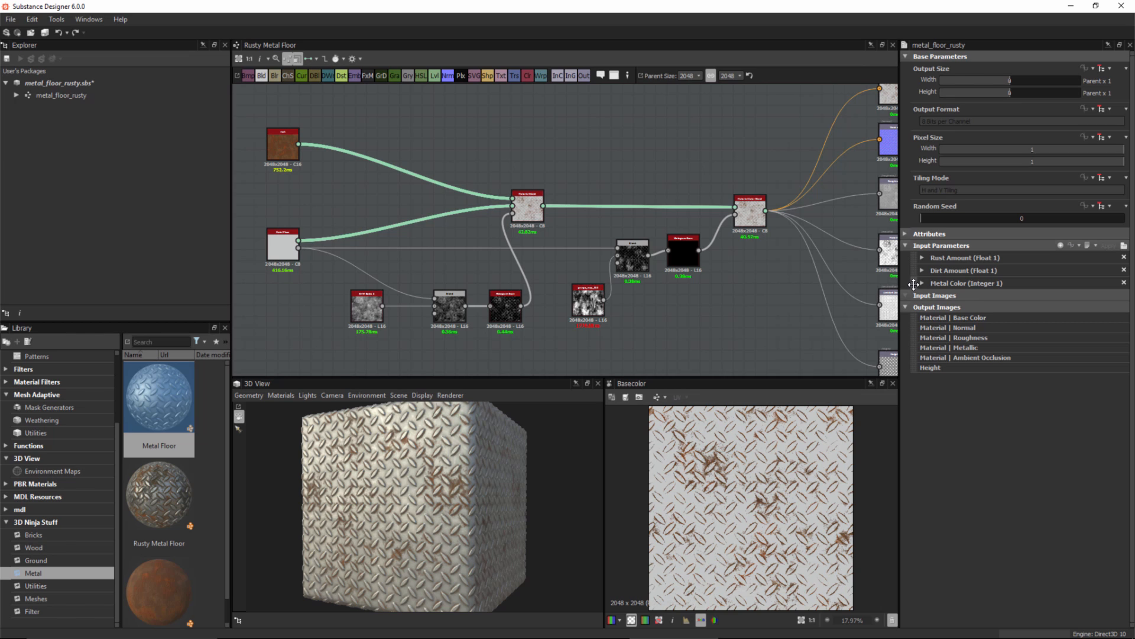
pyautogui.moveTo(914, 284); pyautogui.dragTo(916, 261)
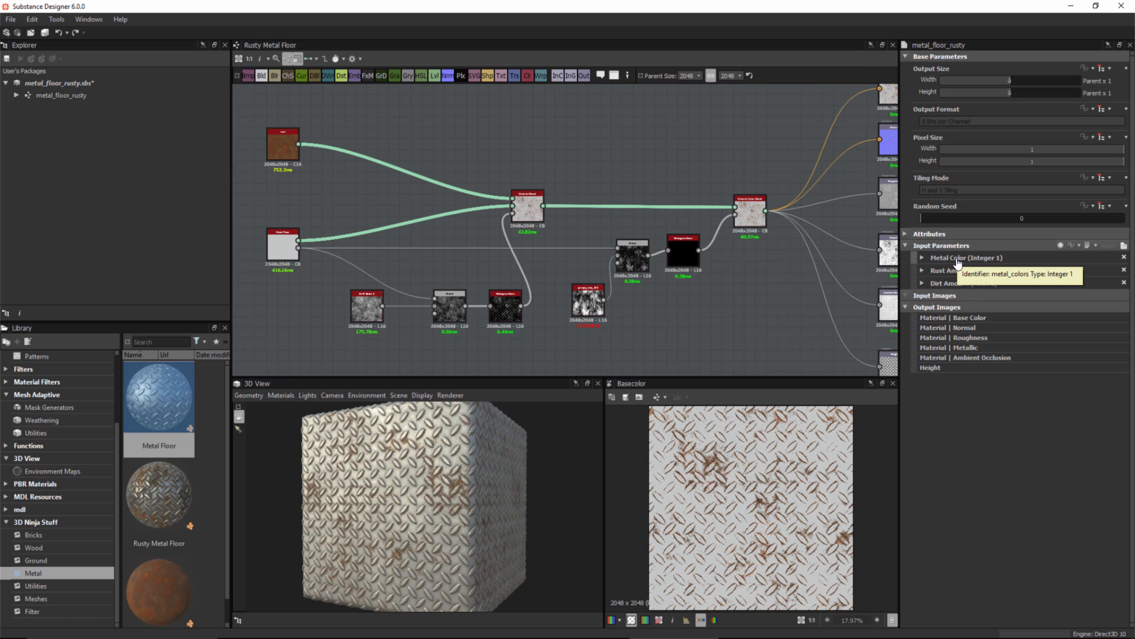
# Add an entry named Custom, with value 9, after Platinum in the Metal Color input's values.
pyautogui.click(922, 257)
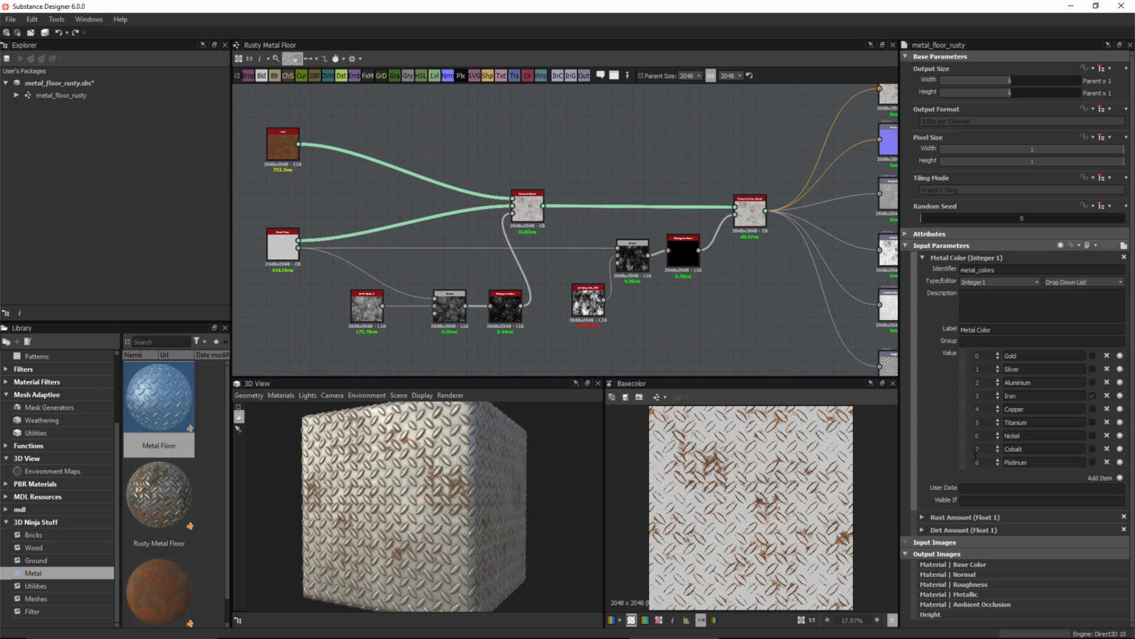
pyautogui.click(1120, 477)
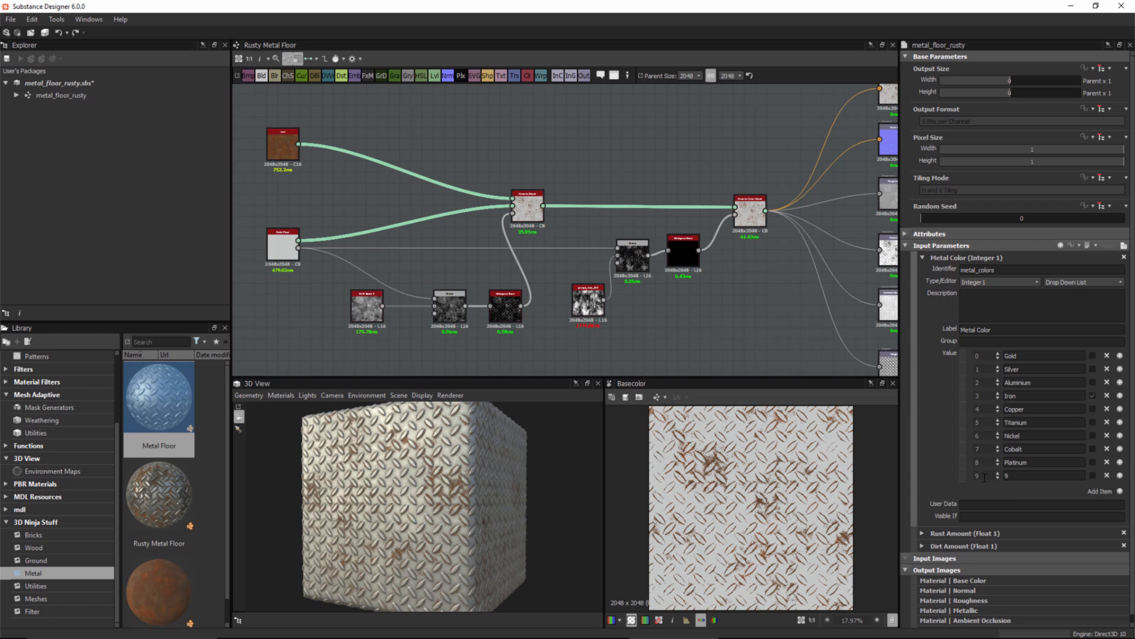
pyautogui.click(1022, 475)
pyautogui.write('Custom')
pyautogui.press('Return')
# Preview the Metal Floor node's output and make Custom the default value of the graph's Metal Color input.
pyautogui.click(276, 244)
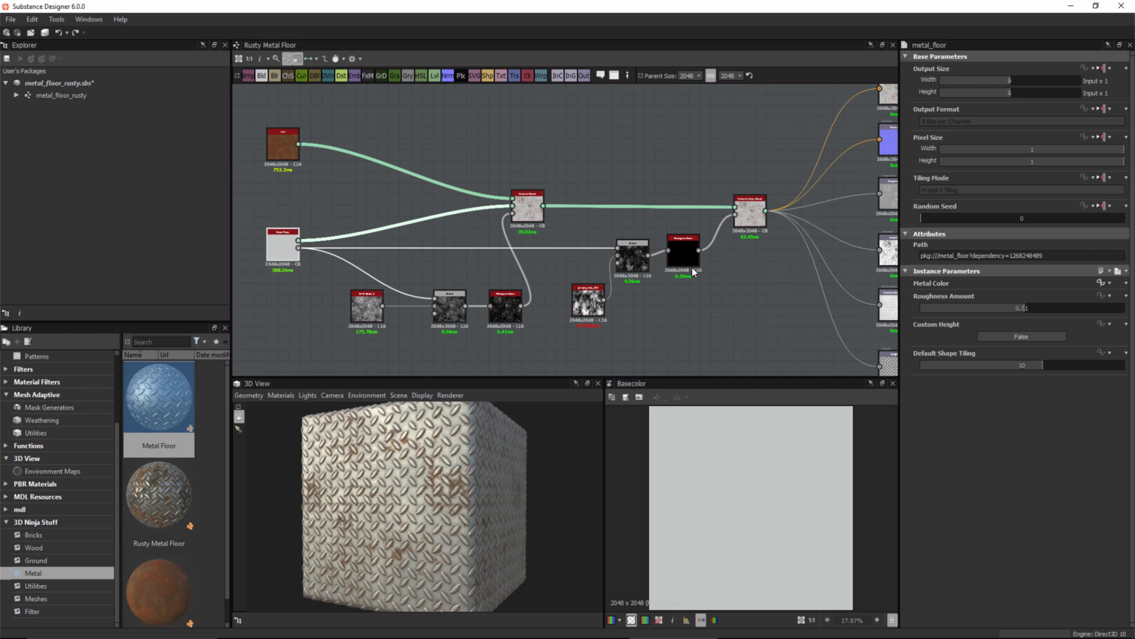
pyautogui.click(708, 316)
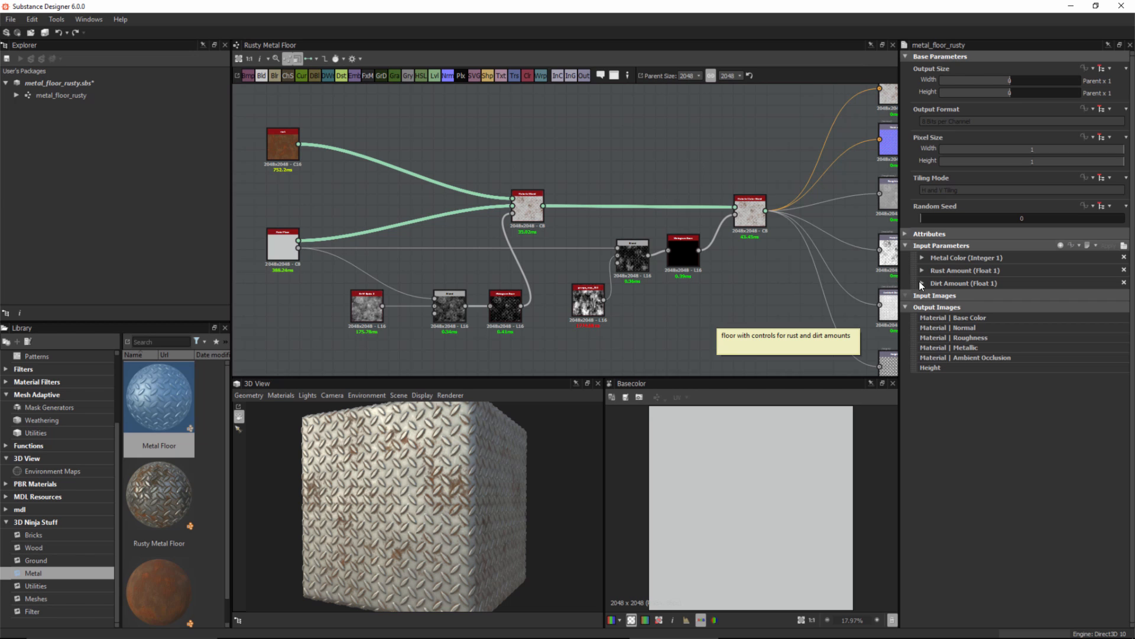
pyautogui.click(922, 258)
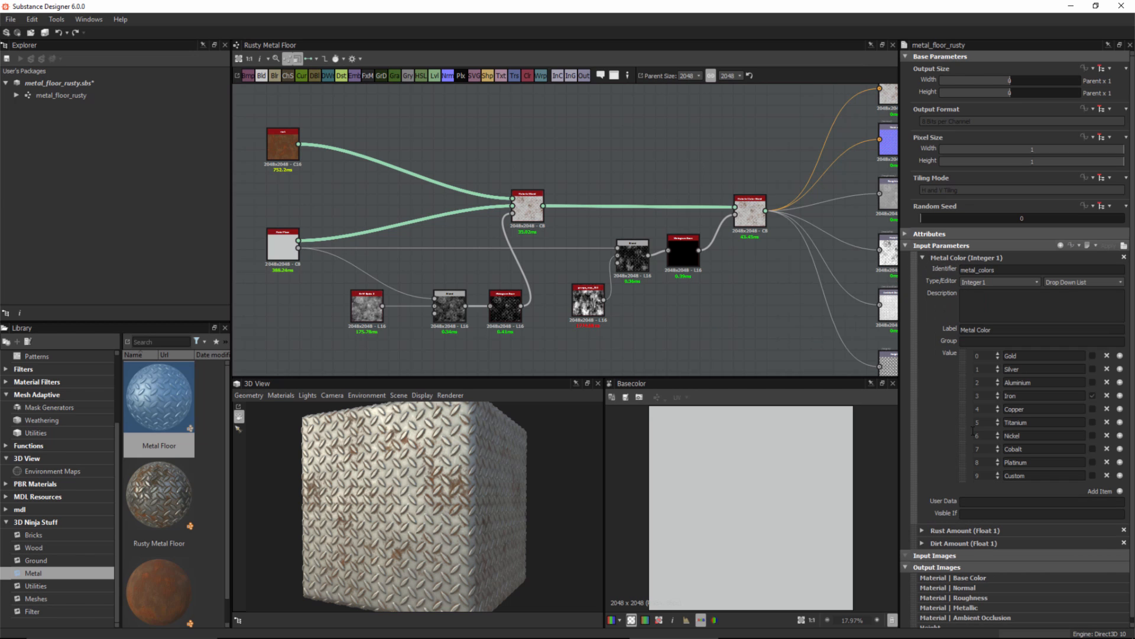
pyautogui.click(1093, 475)
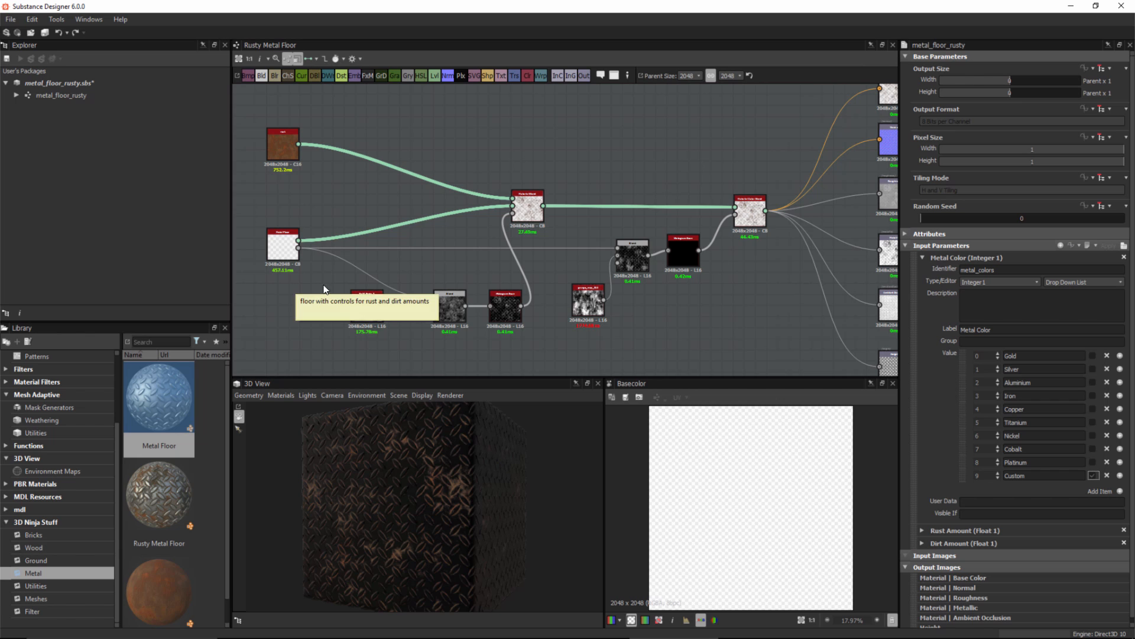
# Add a Uniform Color node to the graph and place it directly below the Metal Floor node.
pyautogui.scroll(1, 334, 270)
pyautogui.keyDown('alt'); pyautogui.moveTo(414, 265); pyautogui.dragTo(541, 248, button='middle'); pyautogui.keyUp('alt')
pyautogui.scroll(1, 453, 284)
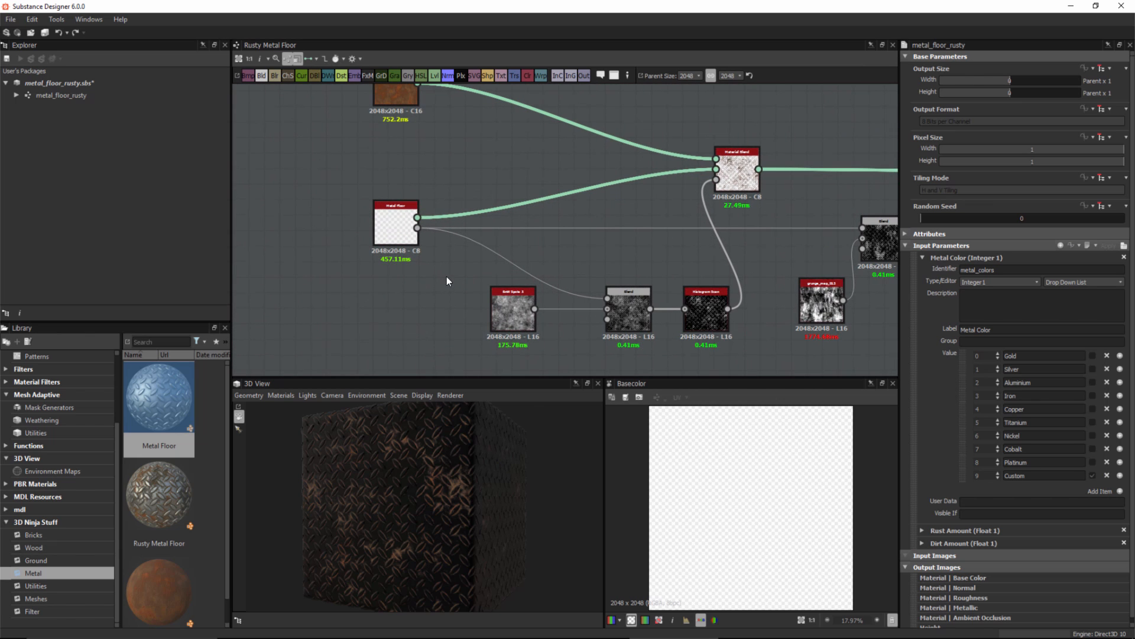
pyautogui.press('space')
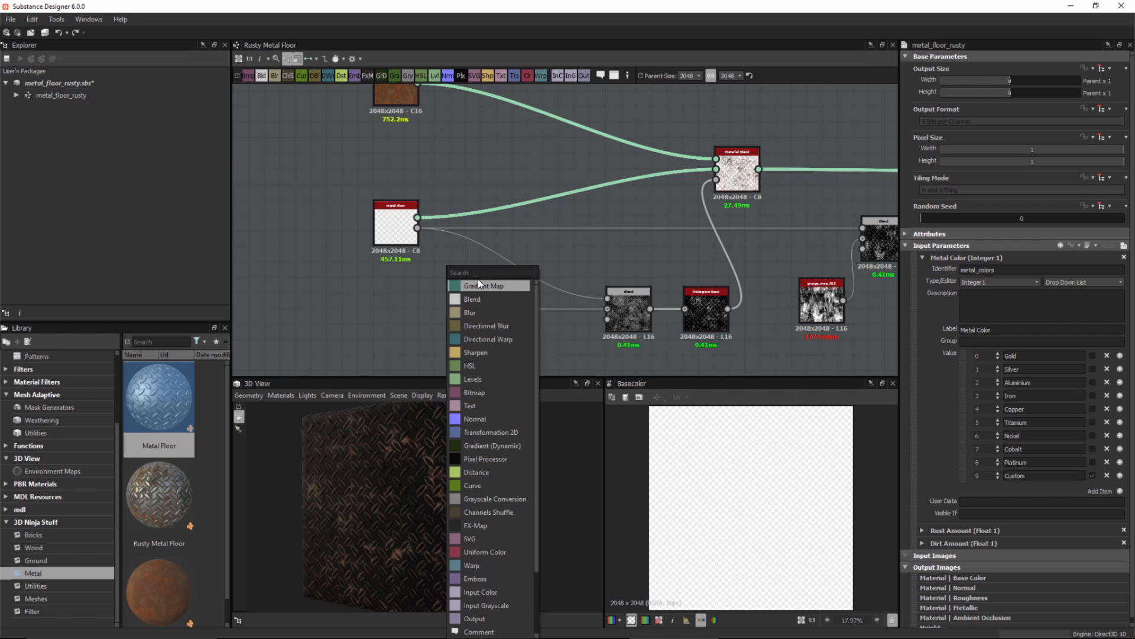
pyautogui.click(478, 552)
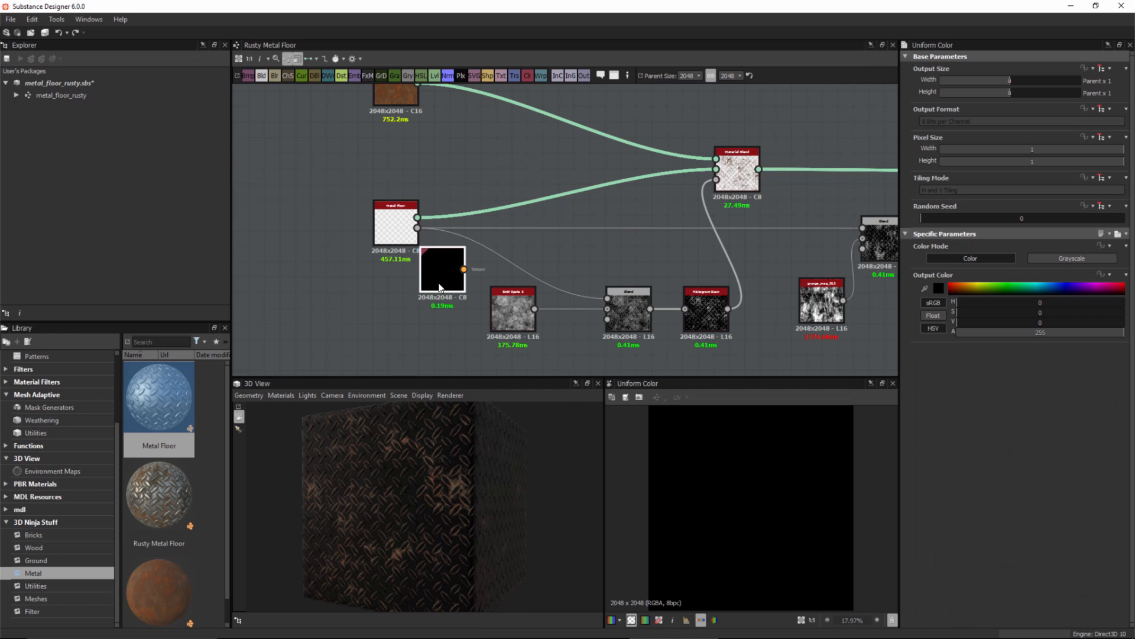
pyautogui.moveTo(439, 288); pyautogui.dragTo(393, 319)
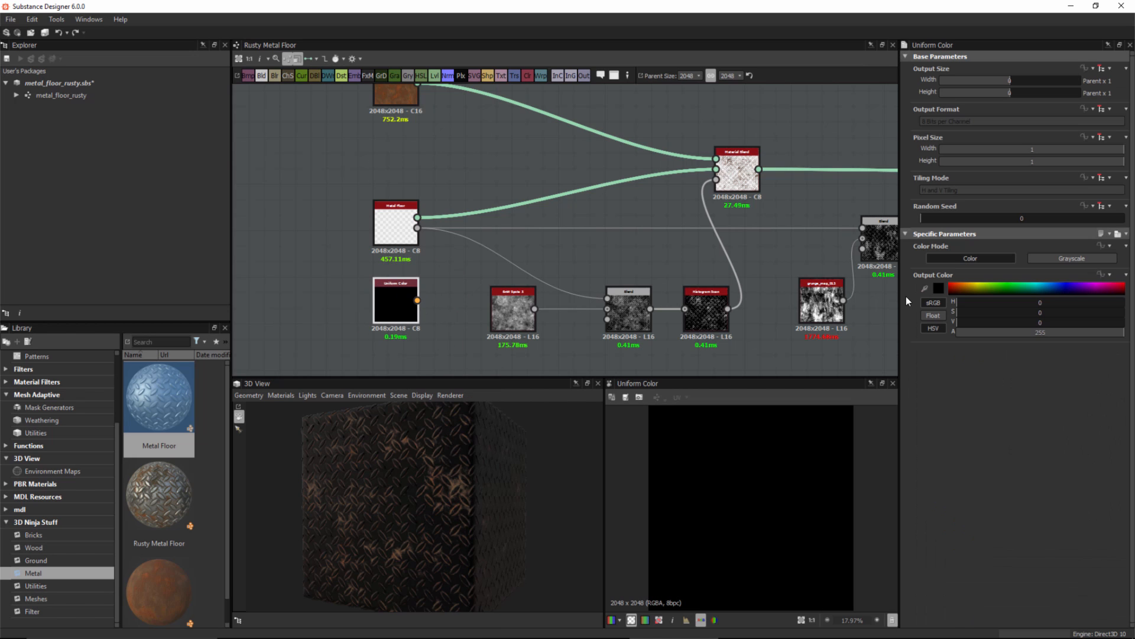
# Set the Uniform Color node's output color to a dark, nearly neutral grey with hue 0, saturation 2 and value 101.
pyautogui.click(939, 288)
pyautogui.click(525, 204)
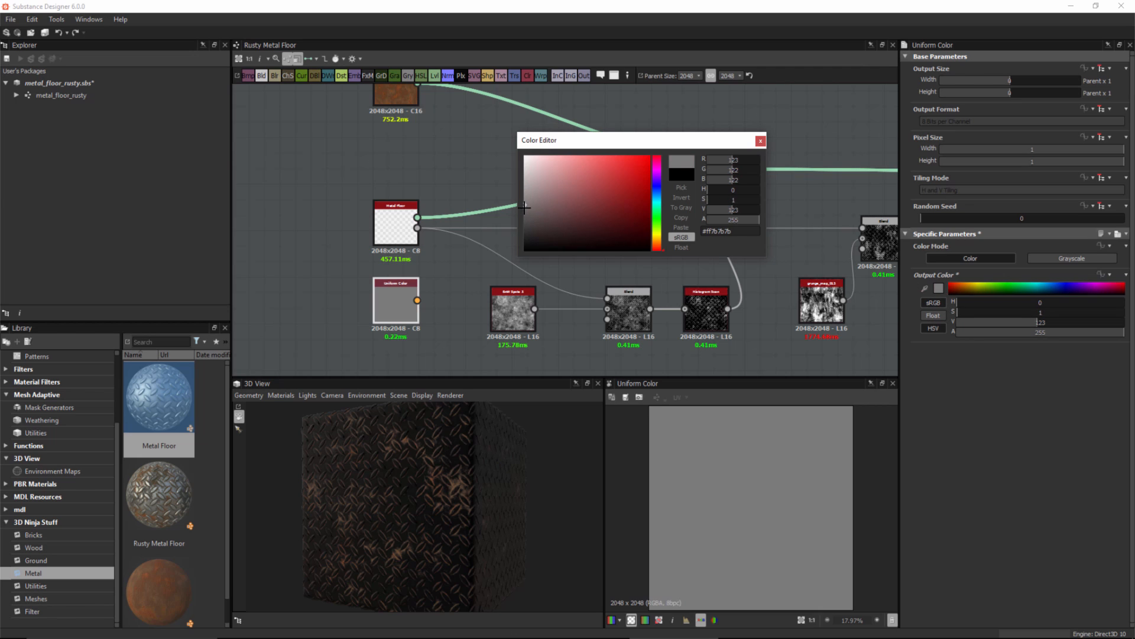
pyautogui.click(525, 213)
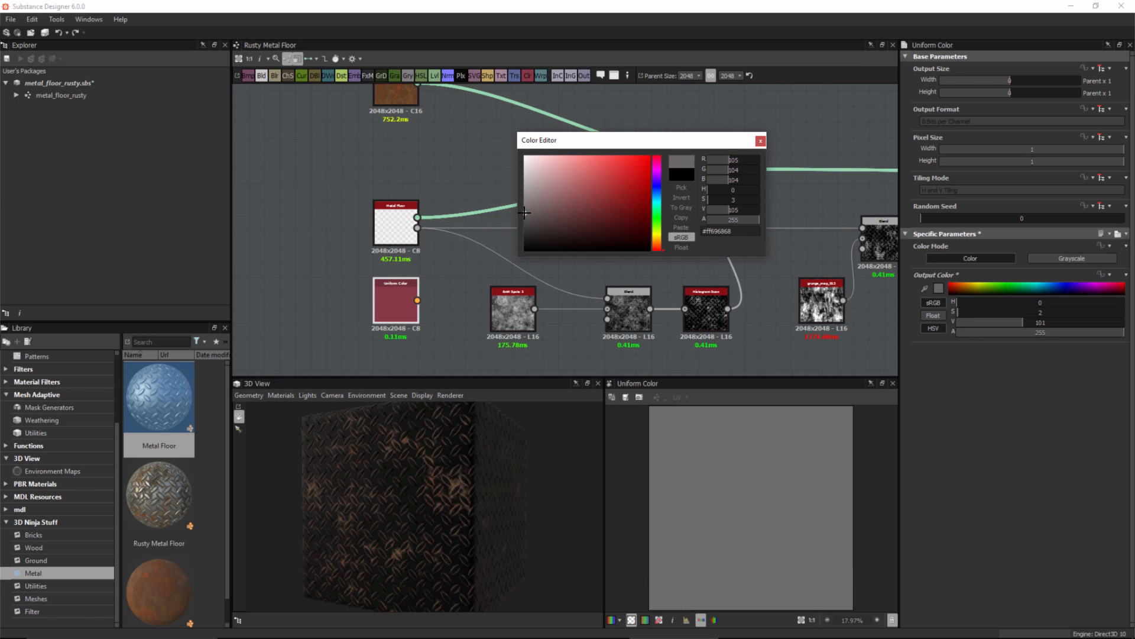
pyautogui.click(759, 141)
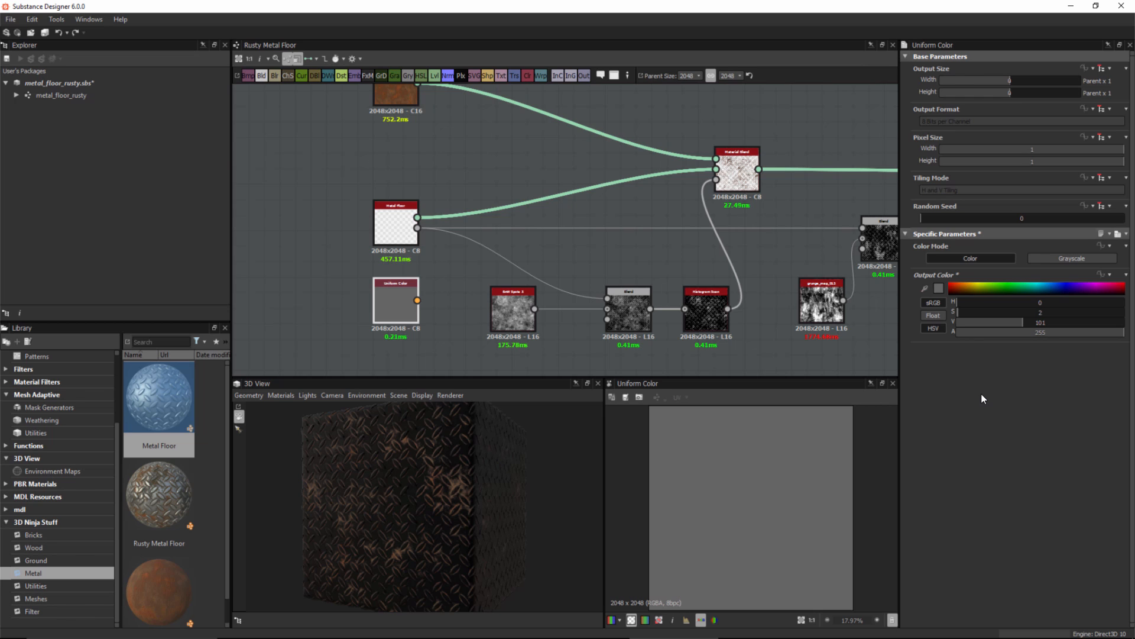
# Expose the Uniform Color node's Output Color as a new graph input named custom_color.
pyautogui.click(1106, 274)
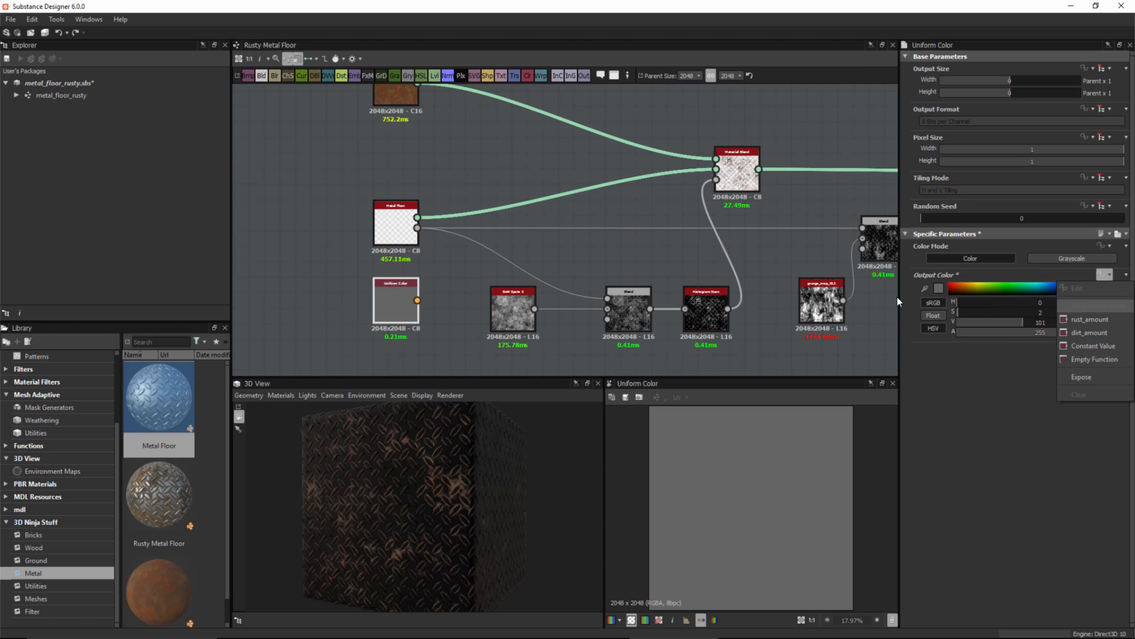
pyautogui.click(1098, 382)
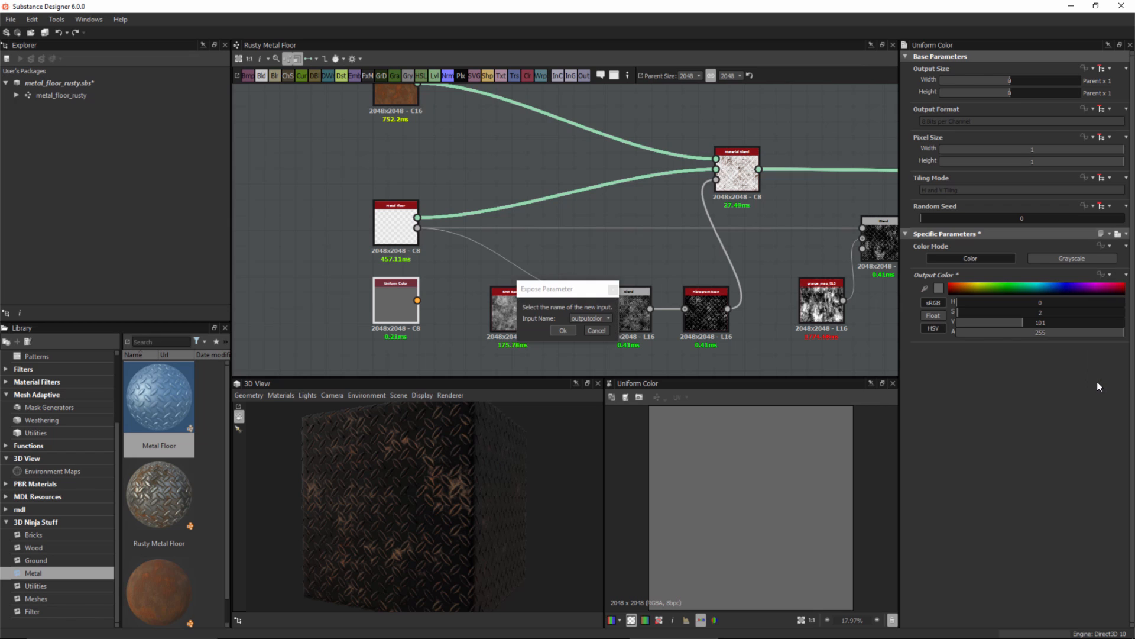
pyautogui.moveTo(553, 291); pyautogui.dragTo(575, 259)
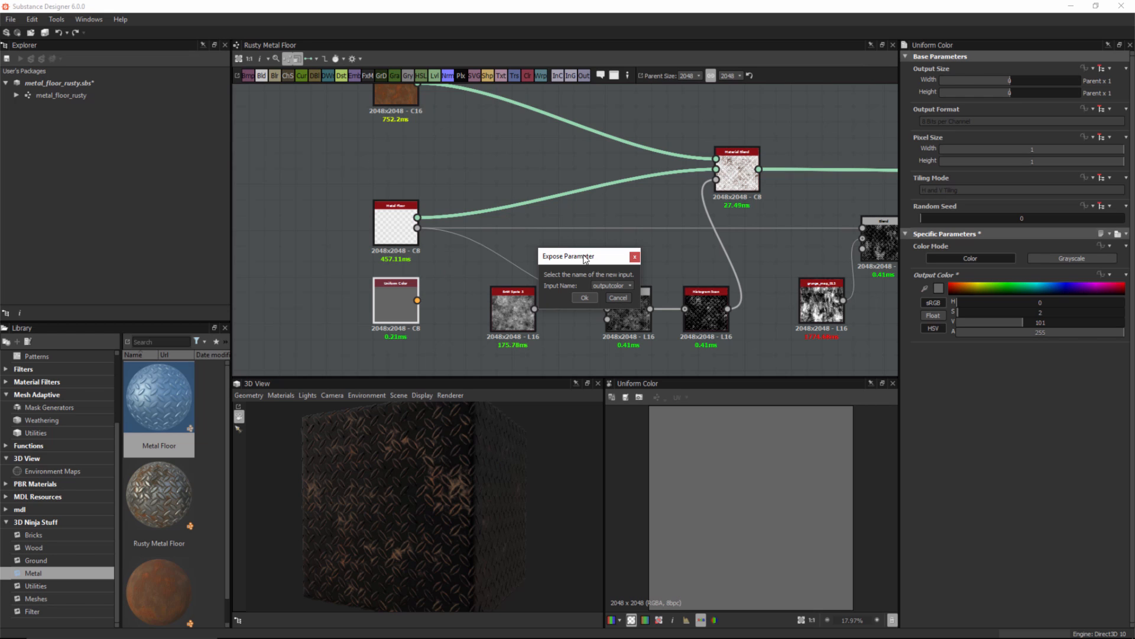
pyautogui.click(606, 283)
pyautogui.click(601, 304)
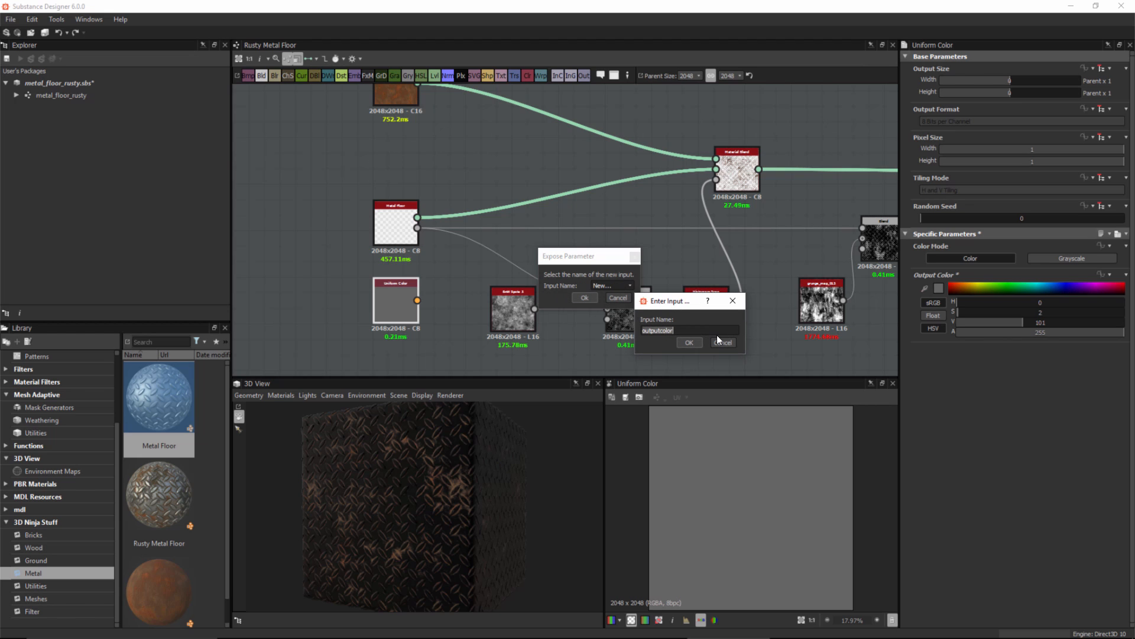
pyautogui.write('custom_co')
pyautogui.click(689, 343)
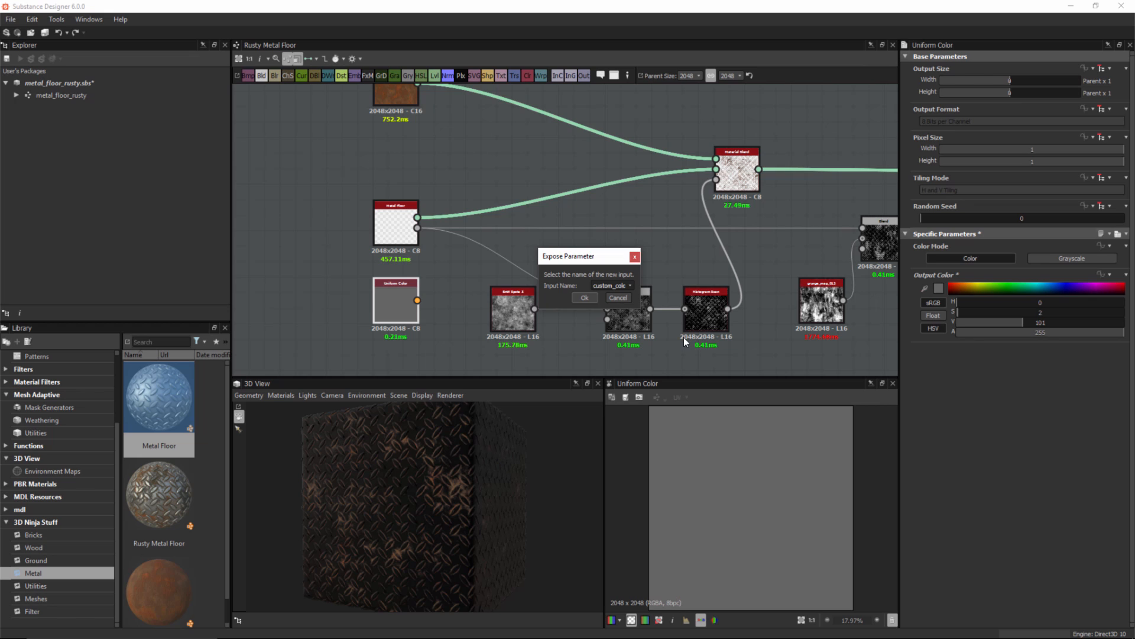
pyautogui.click(577, 295)
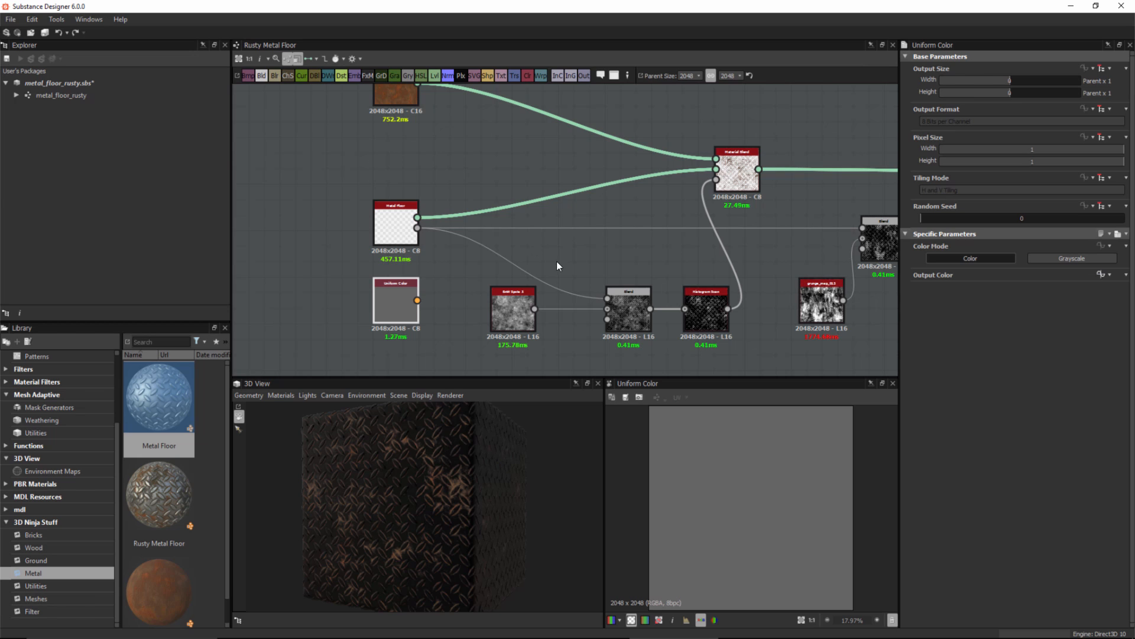
# Move the custom_color input directly below Metal Color in the graph's input parameters.
pyautogui.click(588, 248)
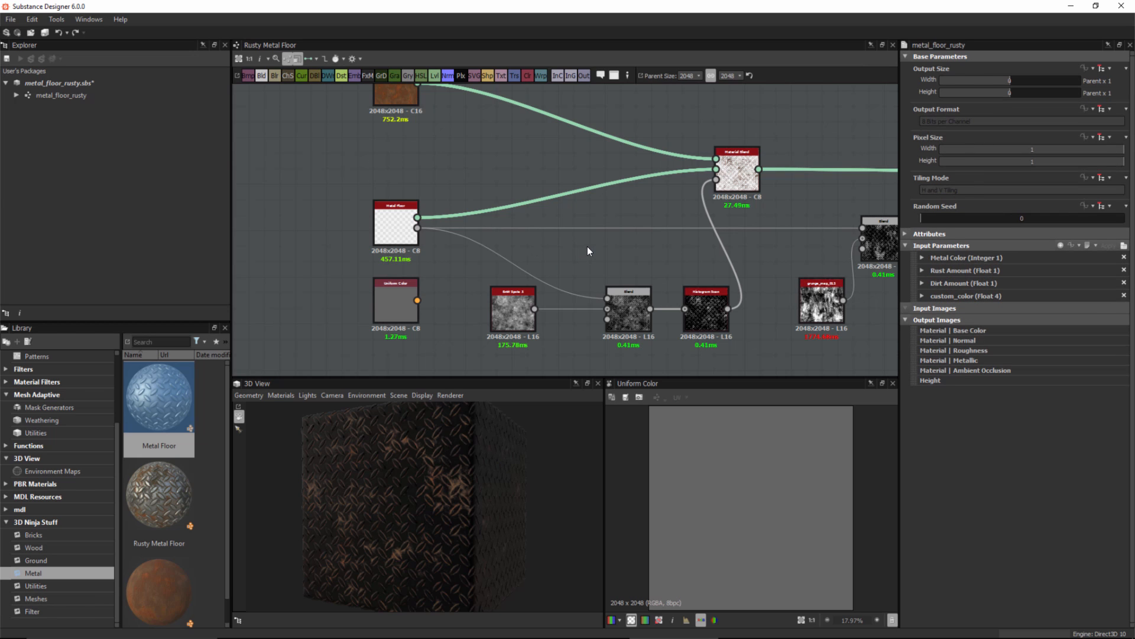
pyautogui.click(923, 296)
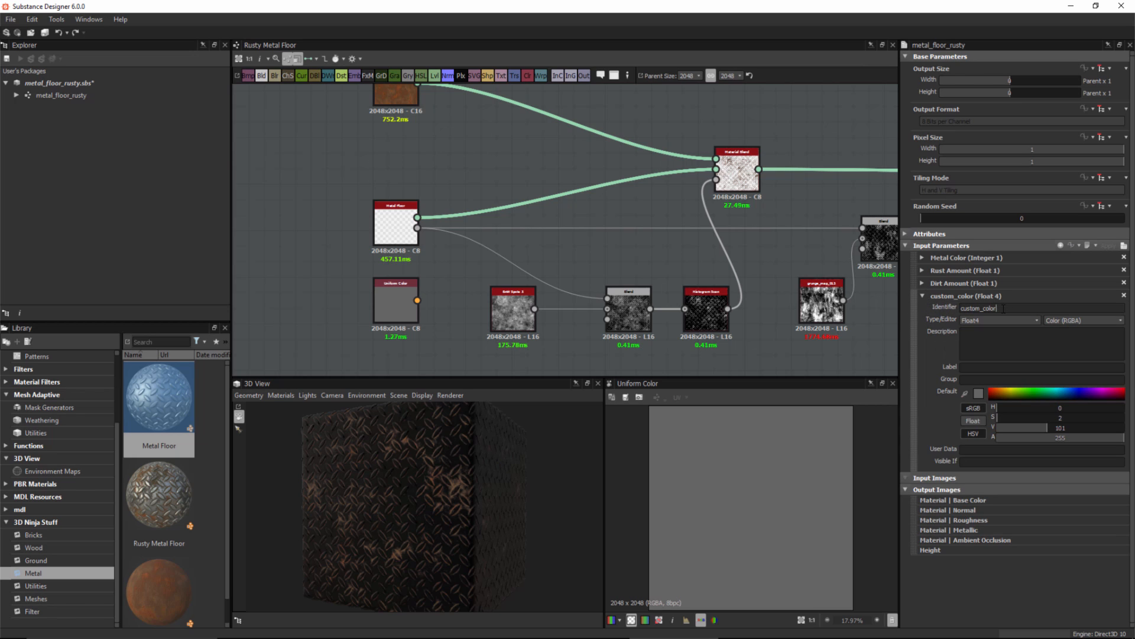
pyautogui.click(922, 295)
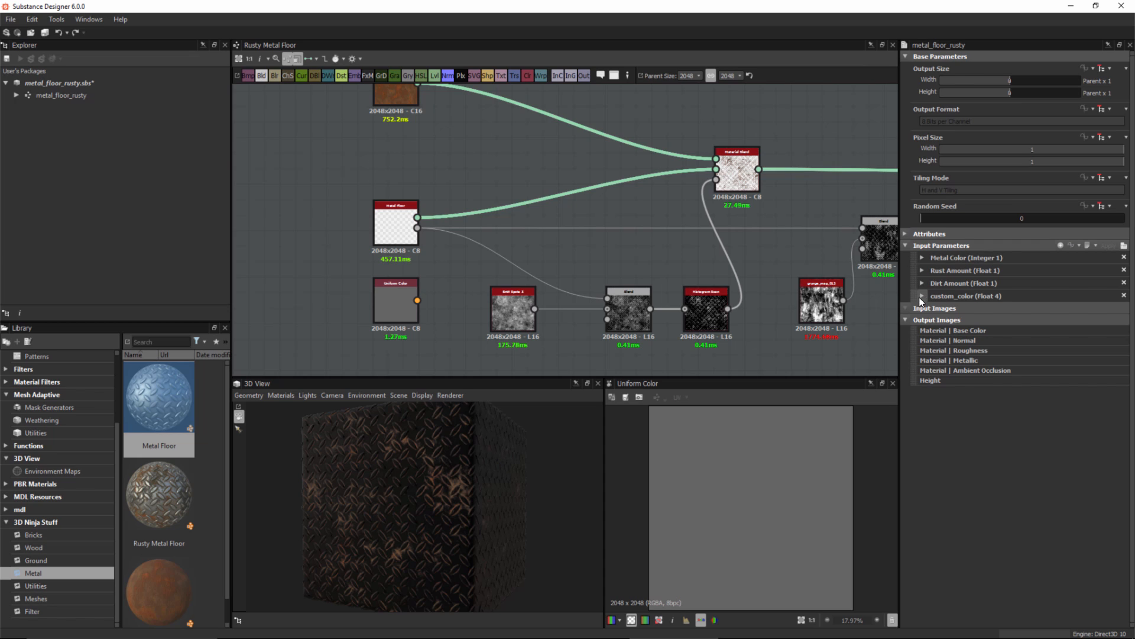
pyautogui.moveTo(915, 296); pyautogui.dragTo(916, 270)
# Give the custom_color input the label Custom Color.
pyautogui.click(925, 271)
pyautogui.click(979, 340)
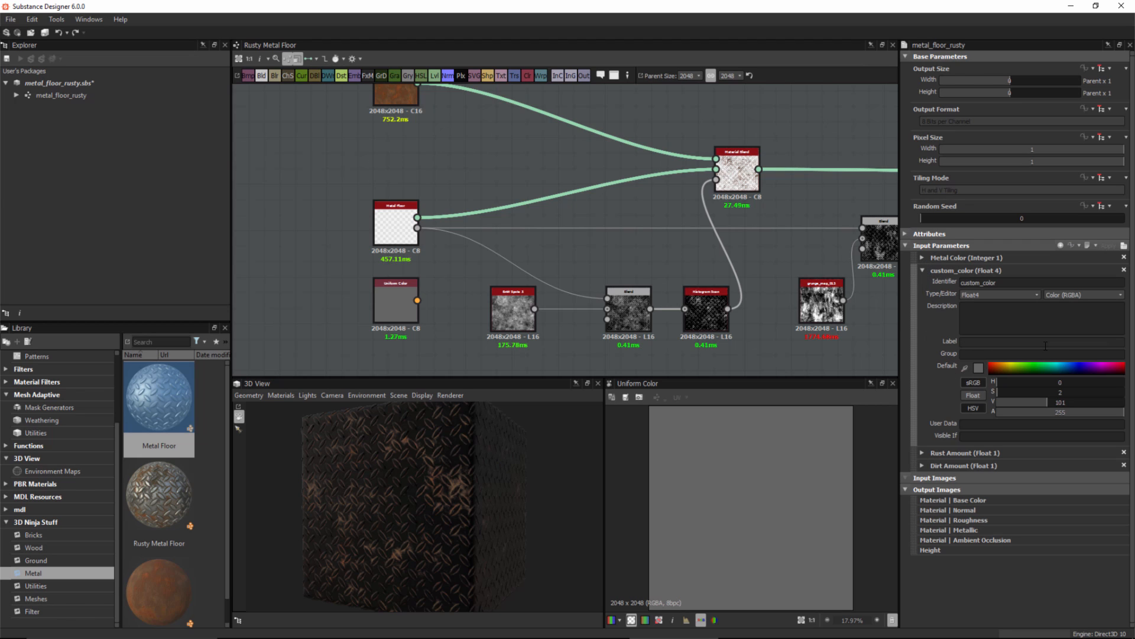
pyautogui.write('Custom Color')
pyautogui.press('Return')
pyautogui.click(921, 269)
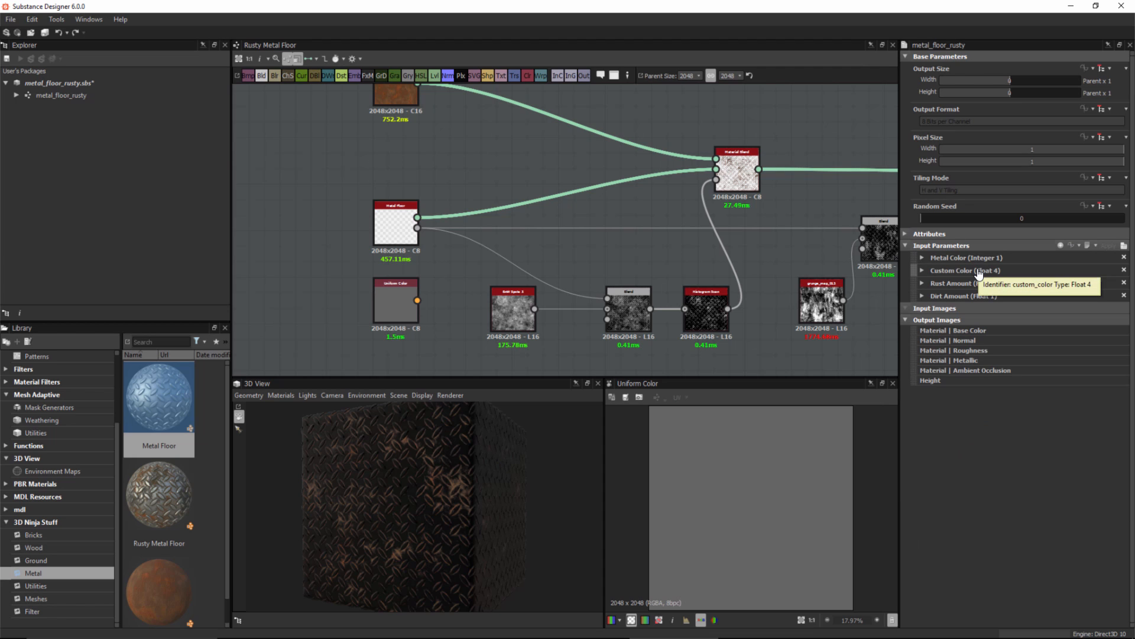
# Add a Blend node beside the Metal Floor and Uniform Color nodes and connect the Uniform Color output to its foreground input.
pyautogui.doubleClick(402, 232)
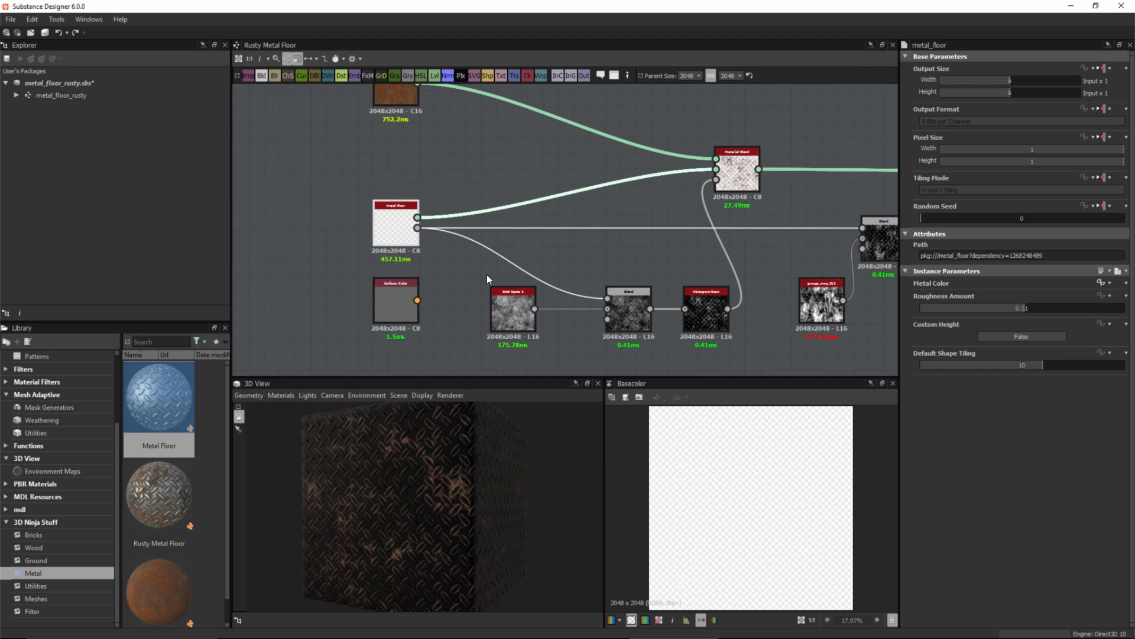
pyautogui.click(409, 303)
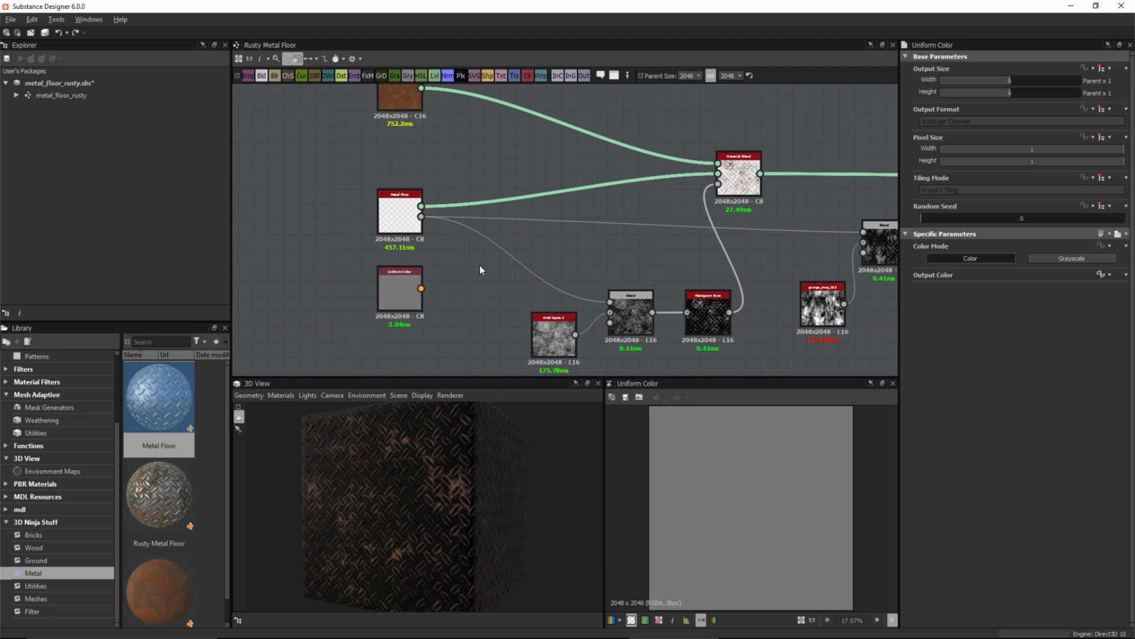
pyautogui.rightClick(480, 269)
pyautogui.press('Escape')
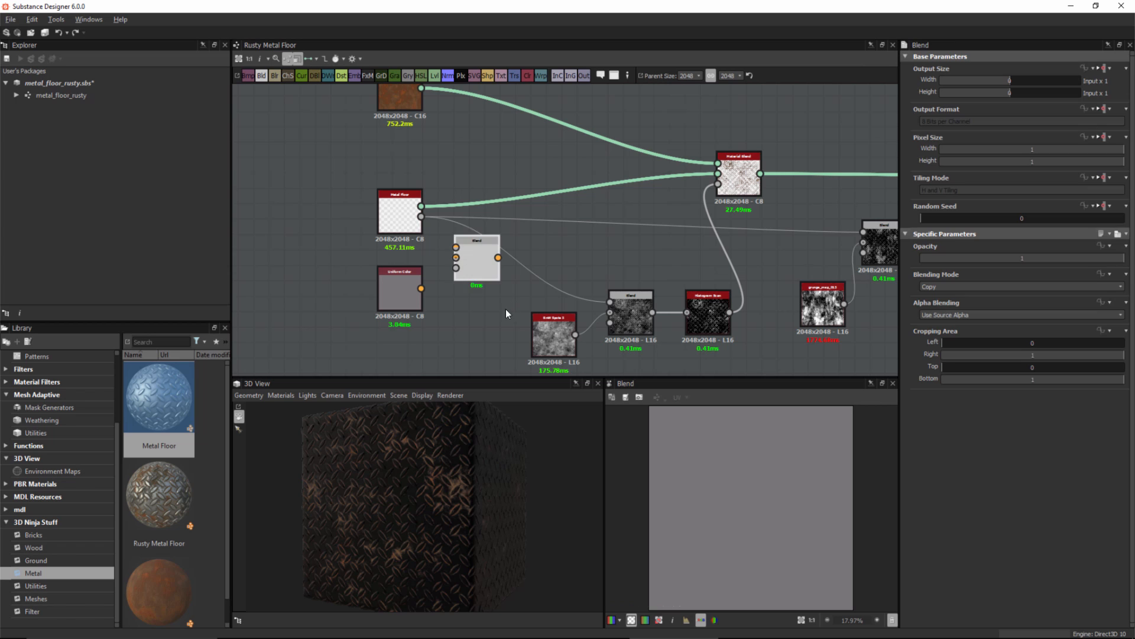
pyautogui.keyDown('alt'); pyautogui.moveTo(467, 255); pyautogui.dragTo(523, 262, button='right'); pyautogui.keyUp('alt')
pyautogui.moveTo(524, 262); pyautogui.dragTo(542, 281, button='middle')
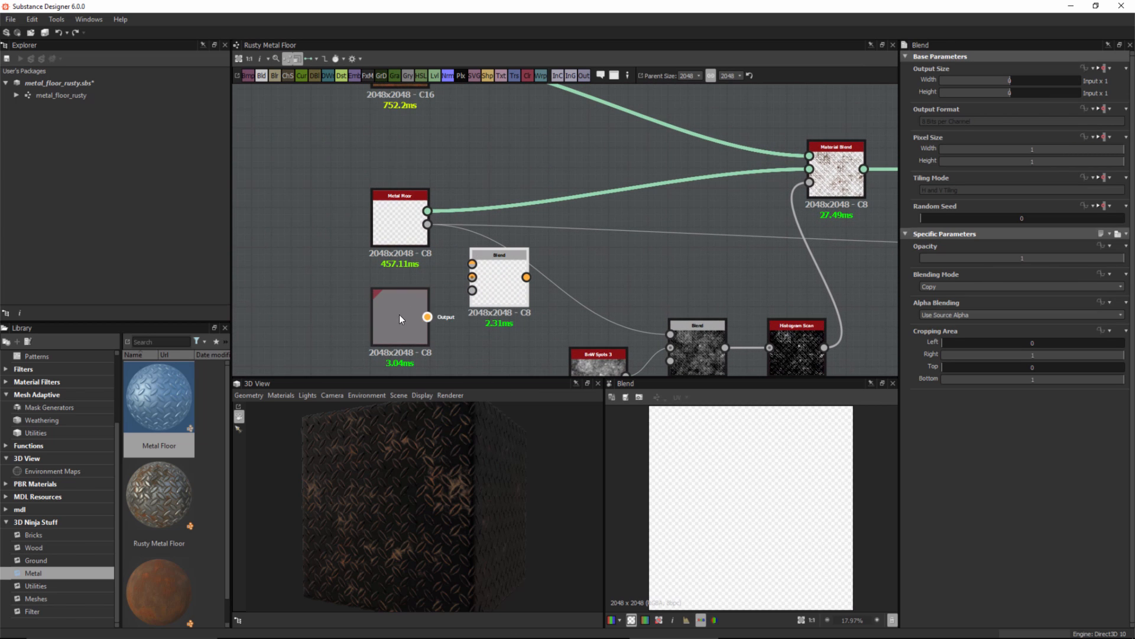
pyautogui.moveTo(428, 317); pyautogui.dragTo(470, 265)
# Rearrange the nodes so Uniform Color sits above Metal Floor and Blend has clear space beside Metal Floor.
pyautogui.keyDown('alt'); pyautogui.moveTo(544, 266); pyautogui.dragTo(467, 185, button='right'); pyautogui.keyUp('alt')
pyautogui.moveTo(467, 185); pyautogui.dragTo(471, 195, button='middle')
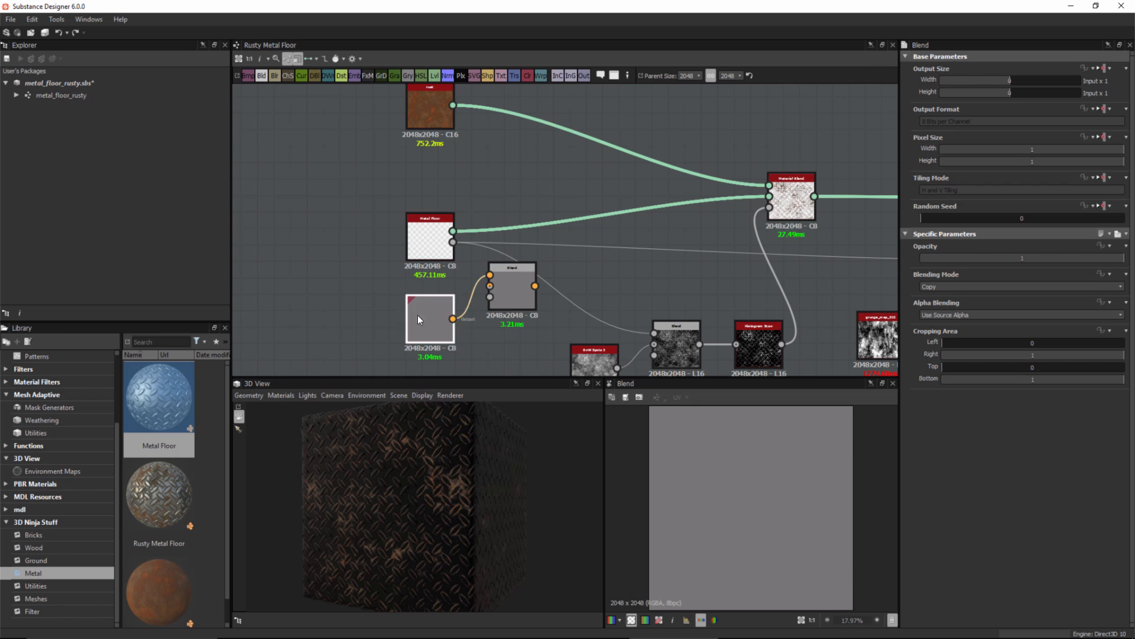
pyautogui.moveTo(418, 320); pyautogui.dragTo(450, 173)
pyautogui.moveTo(479, 254); pyautogui.dragTo(468, 289, button='middle')
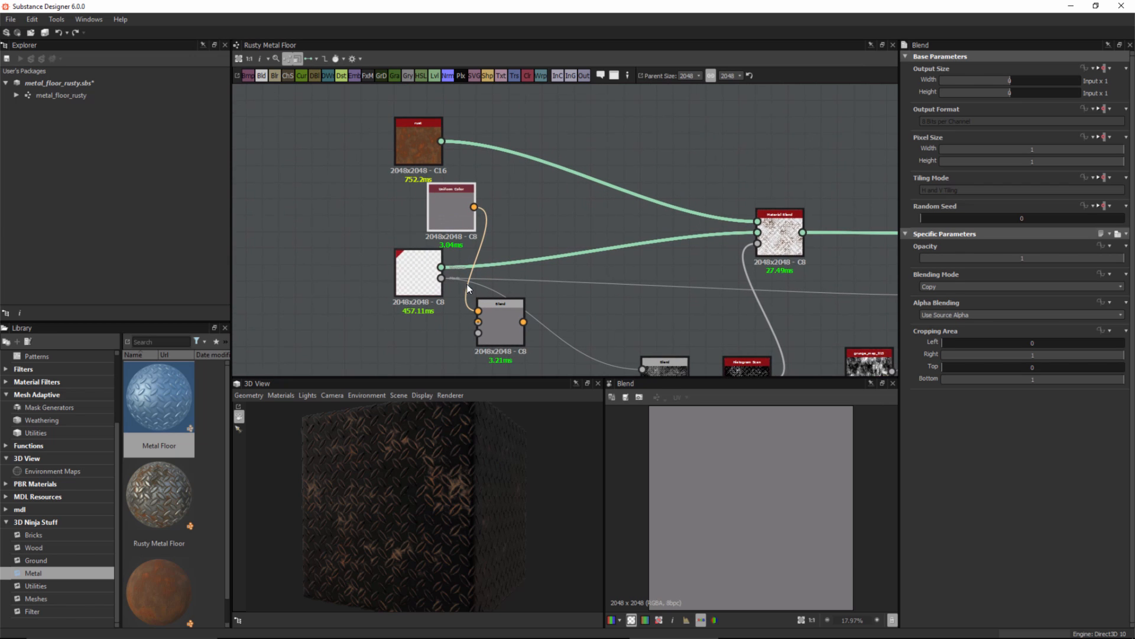
pyautogui.scroll(1, 468, 289)
pyautogui.moveTo(497, 336); pyautogui.dragTo(509, 304)
pyautogui.scroll(2, 509, 296)
pyautogui.moveTo(509, 293); pyautogui.dragTo(542, 295, button='middle')
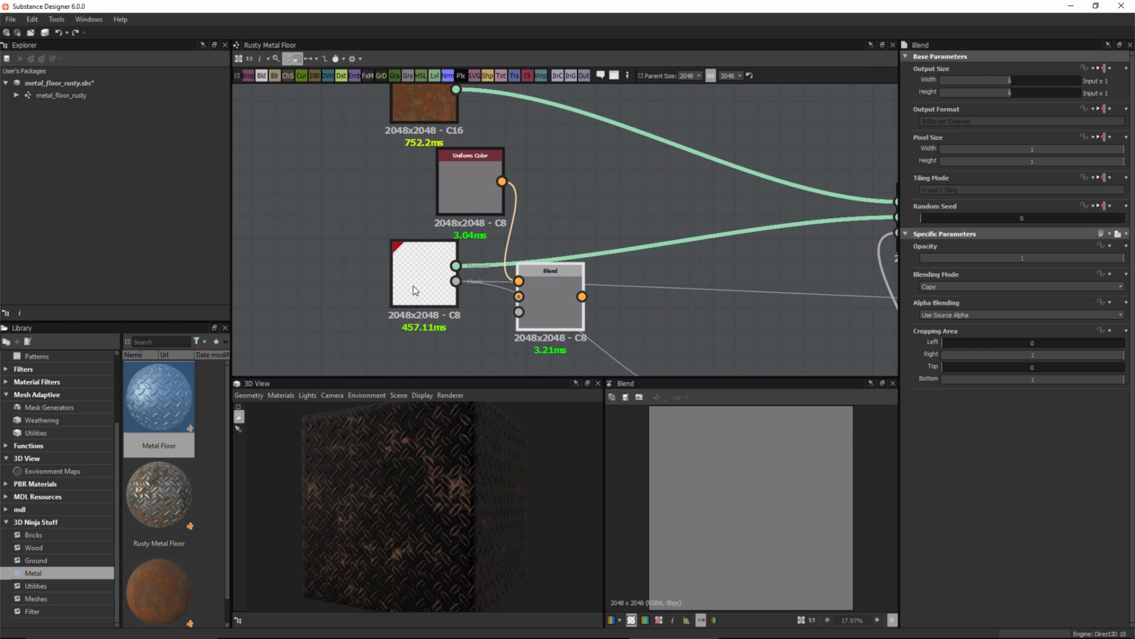
pyautogui.moveTo(414, 290); pyautogui.dragTo(365, 289)
pyautogui.scroll(1, 364, 289)
pyautogui.moveTo(364, 289); pyautogui.dragTo(381, 280, button='middle')
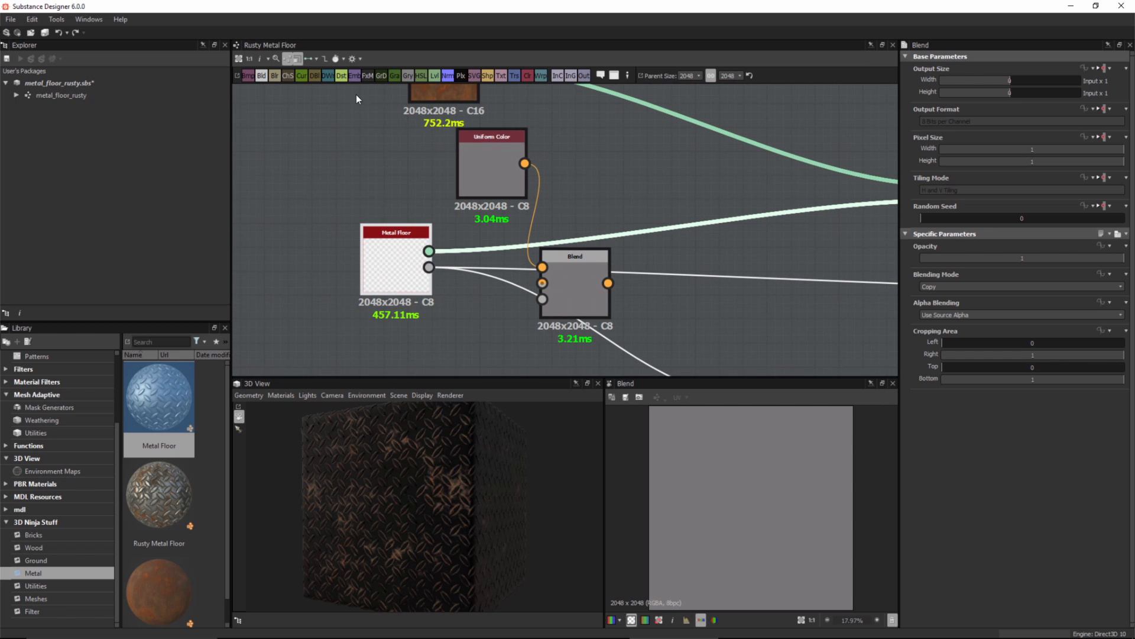
# Switch the graph's link display to Standard and connect Metal Floor's Base Color output to the Blend node's background input.
pyautogui.click(312, 59)
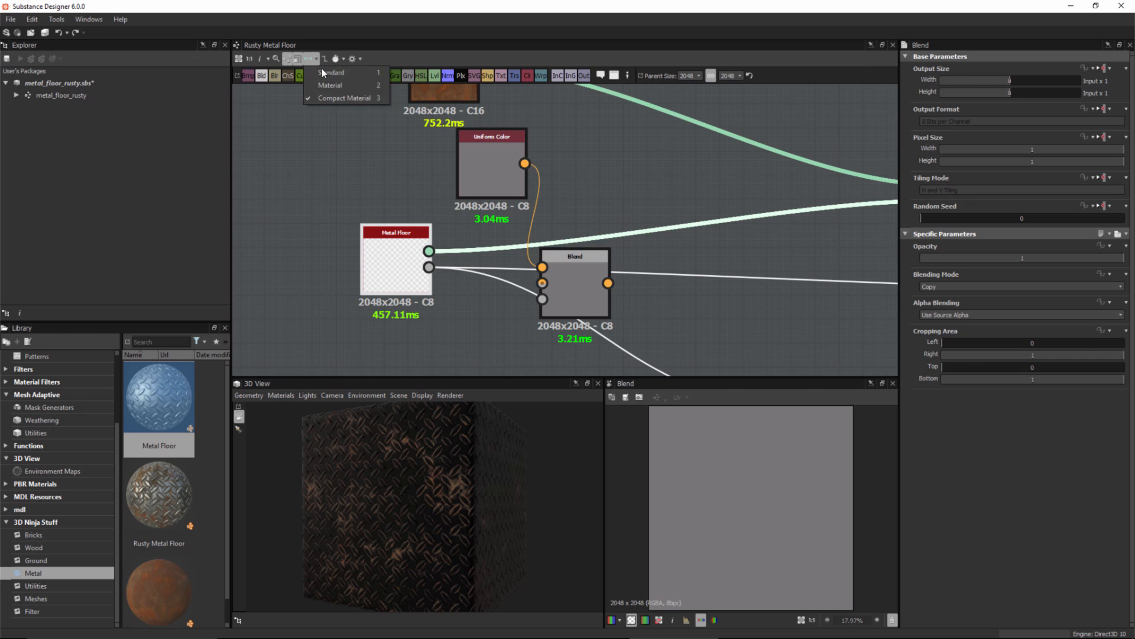
pyautogui.click(344, 100)
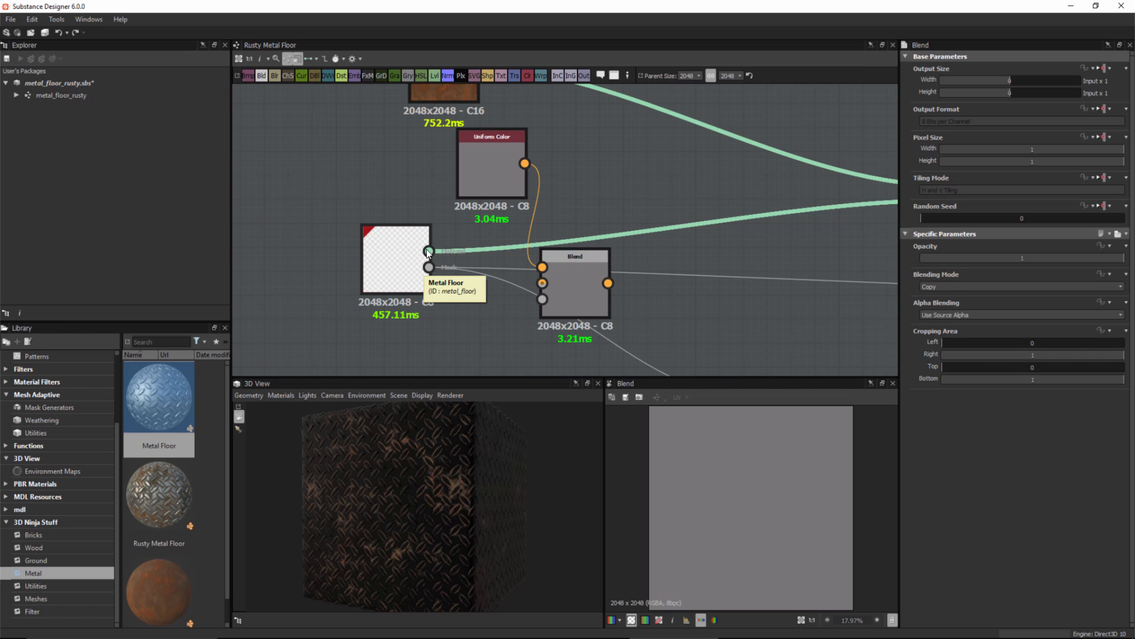
pyautogui.press('1')
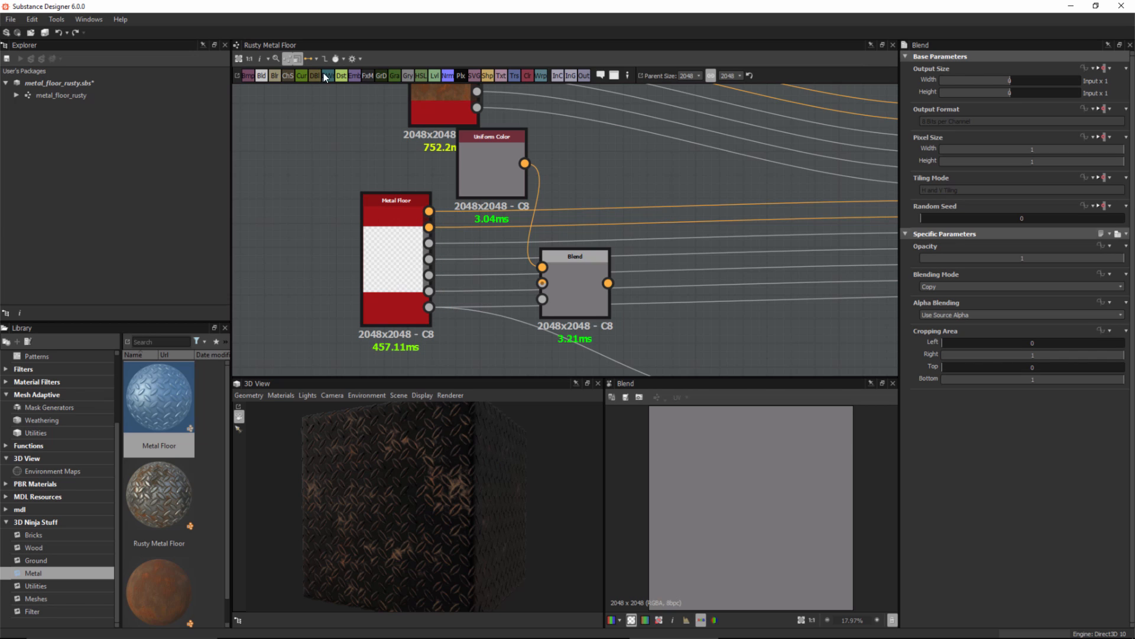
pyautogui.click(317, 59)
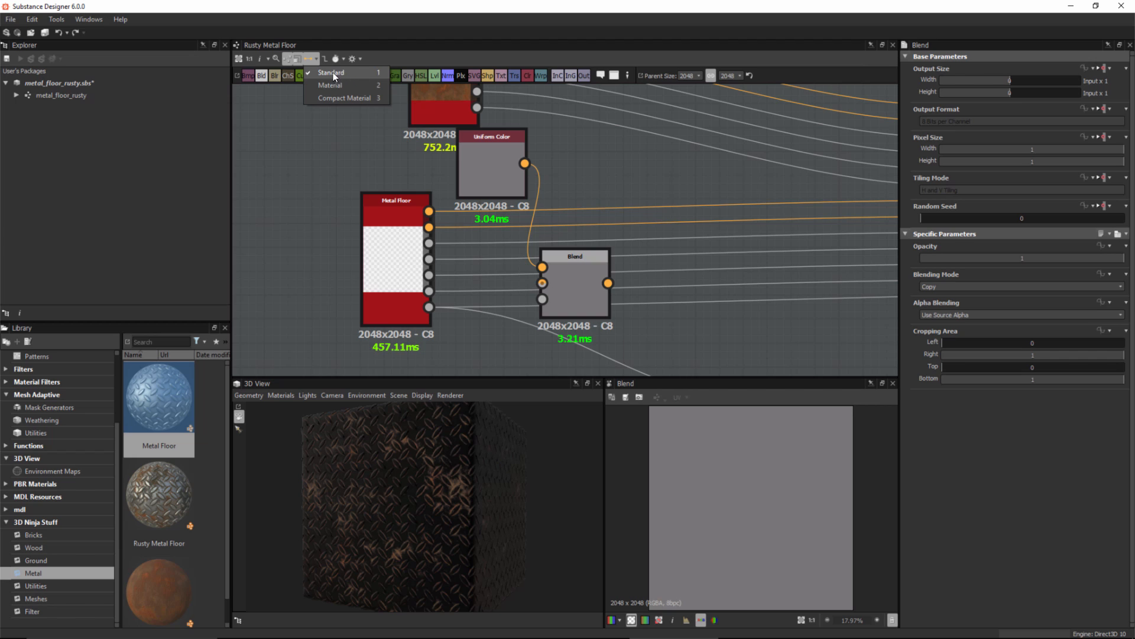
pyautogui.click(342, 73)
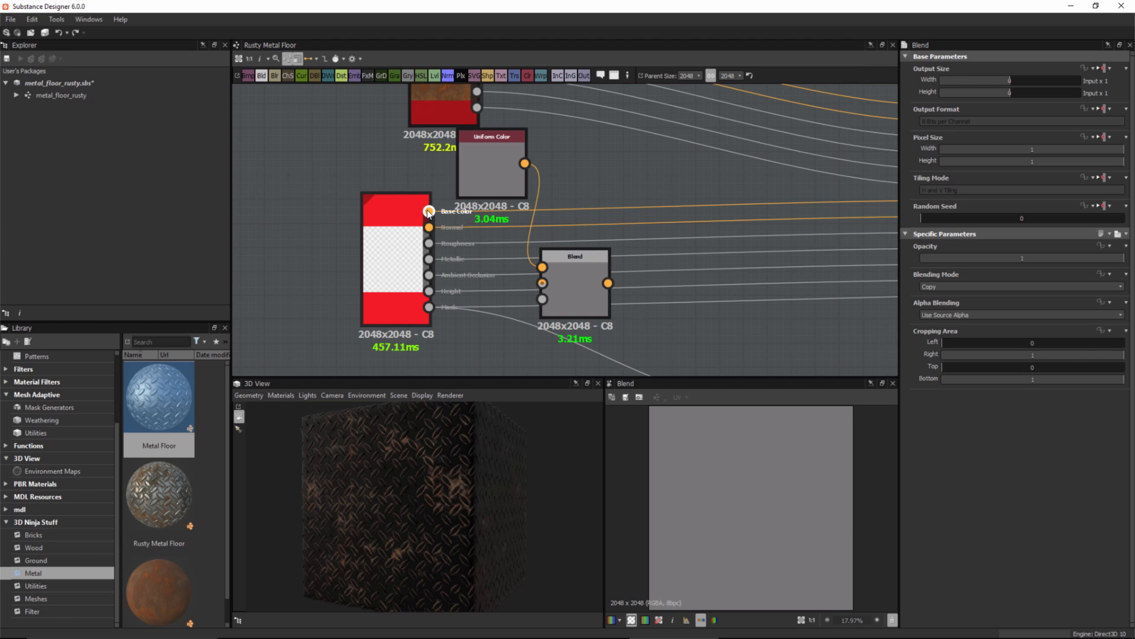
pyautogui.moveTo(434, 175); pyautogui.dragTo(631, 235)
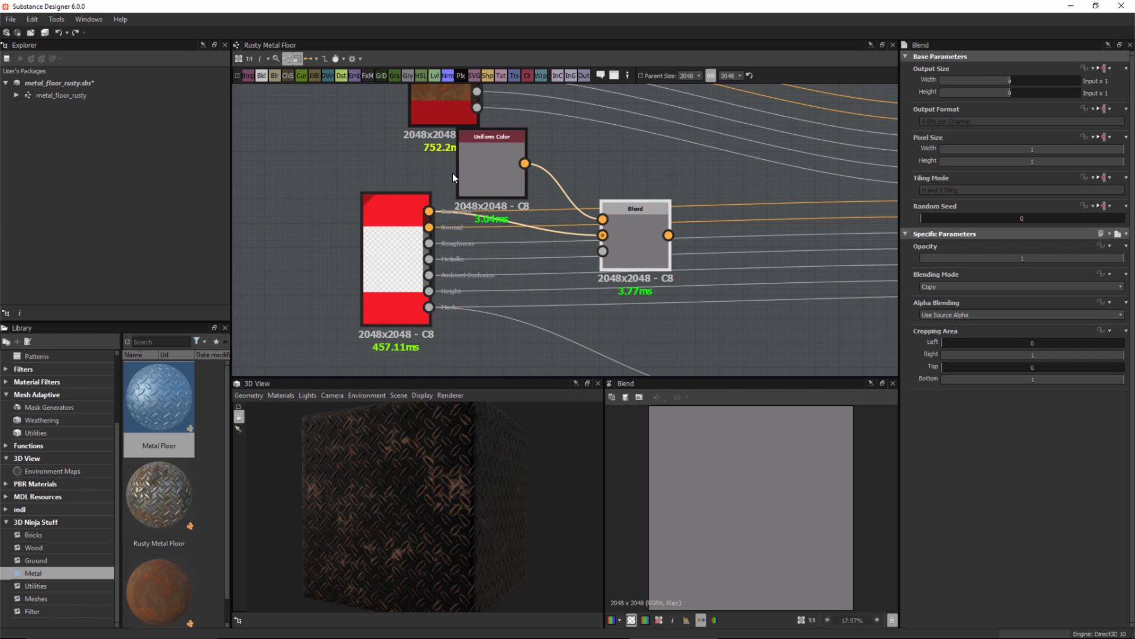
# Preview both Blend sources and test the Blend node with opacity at 0 and back at 1.
pyautogui.moveTo(496, 195); pyautogui.dragTo(497, 240, button='middle')
pyautogui.click(497, 212)
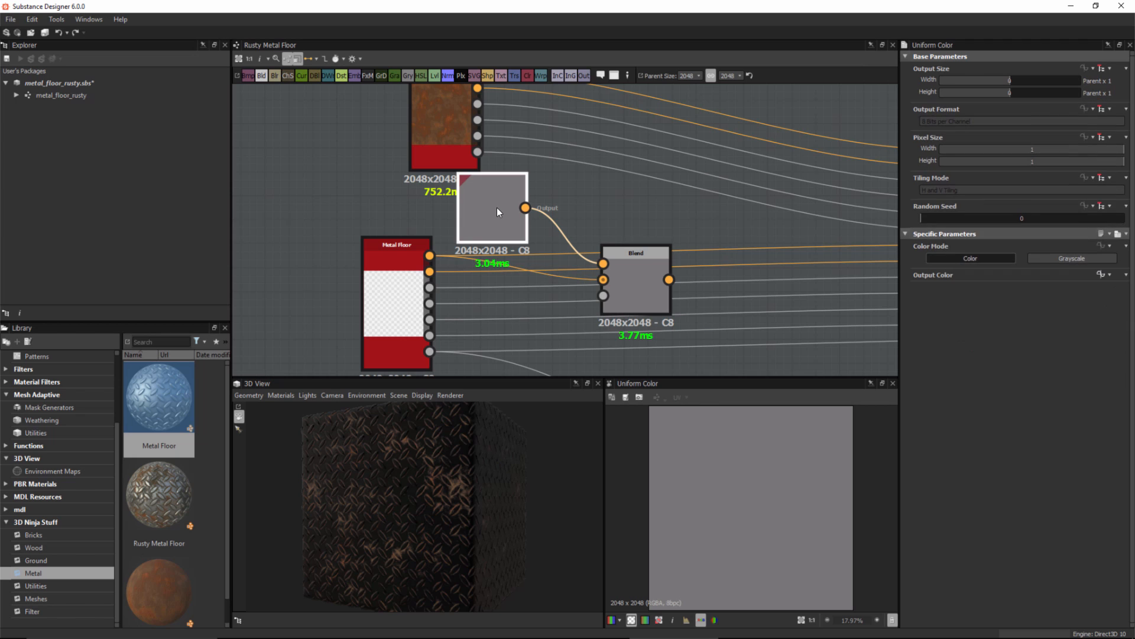
pyautogui.click(428, 260)
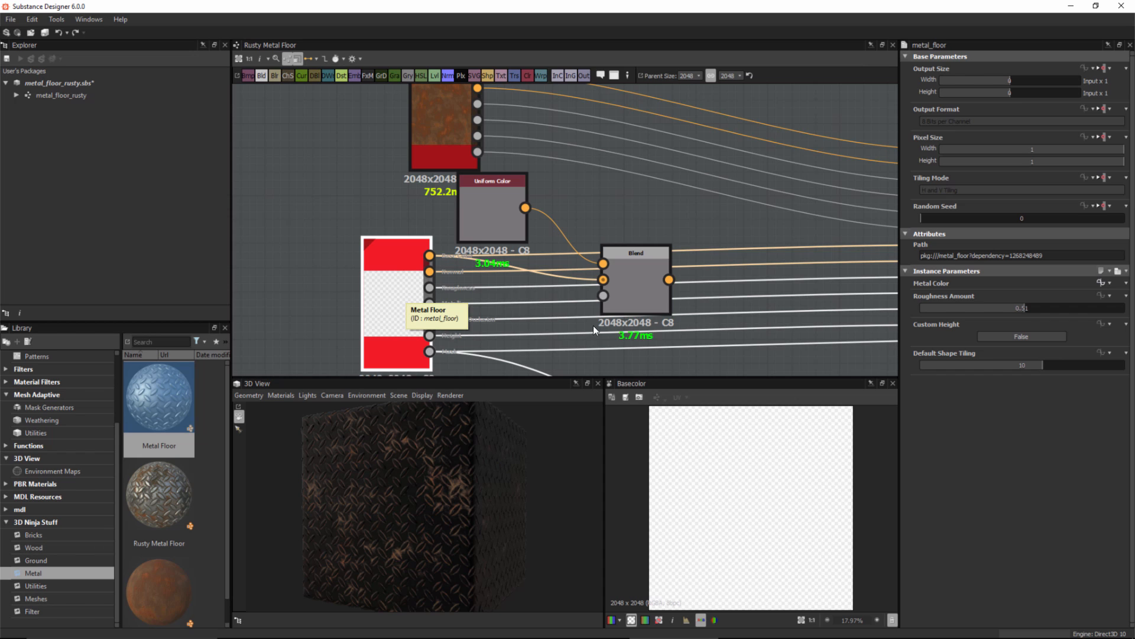
pyautogui.click(646, 280)
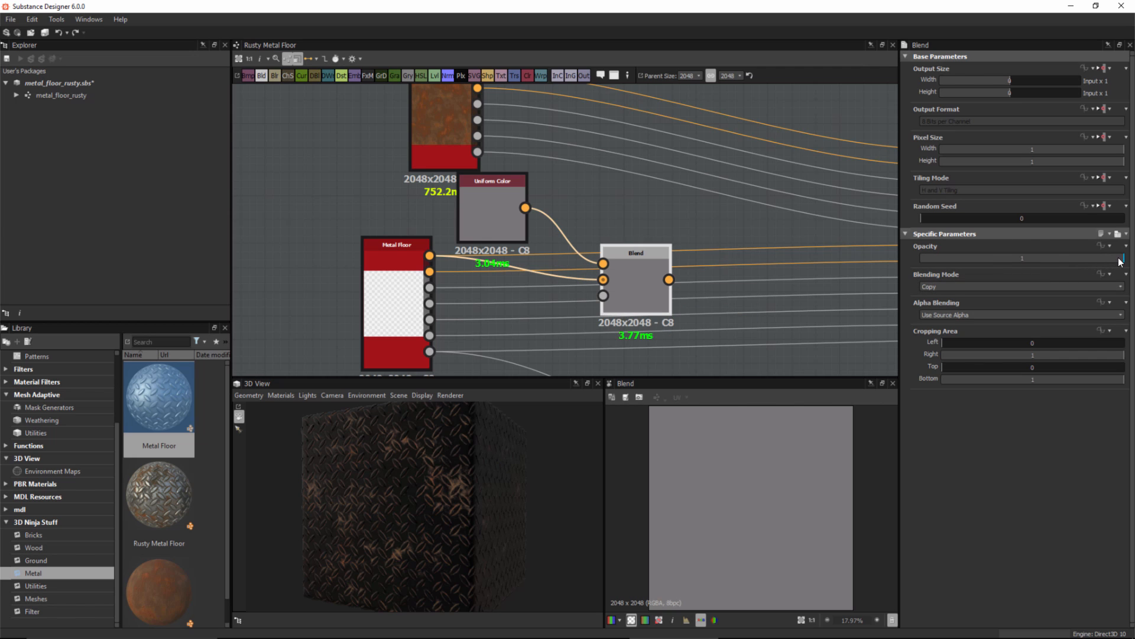
pyautogui.moveTo(1119, 258); pyautogui.dragTo(881, 256)
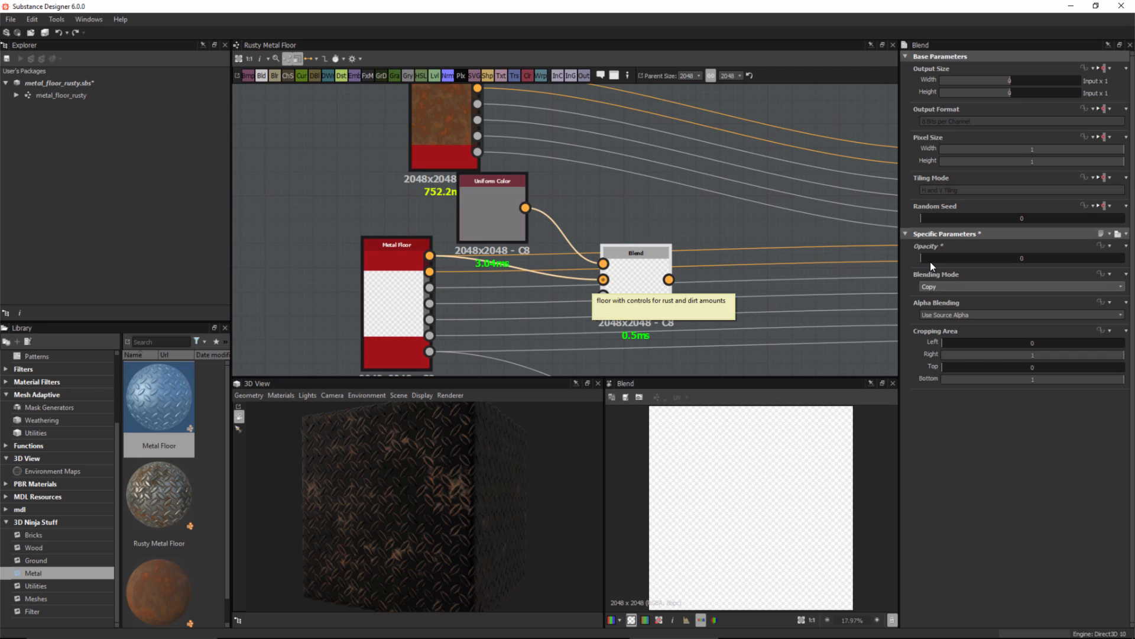
pyautogui.moveTo(949, 261); pyautogui.dragTo(1123, 259)
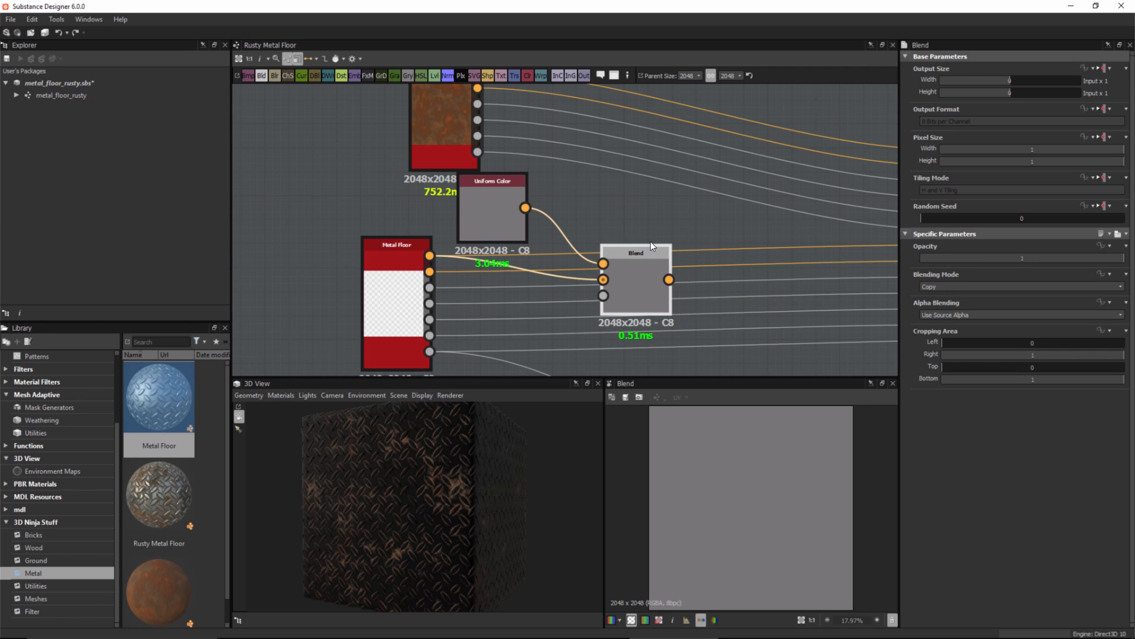
# Set the Blend node's blending mode to Switch.
pyautogui.click(949, 286)
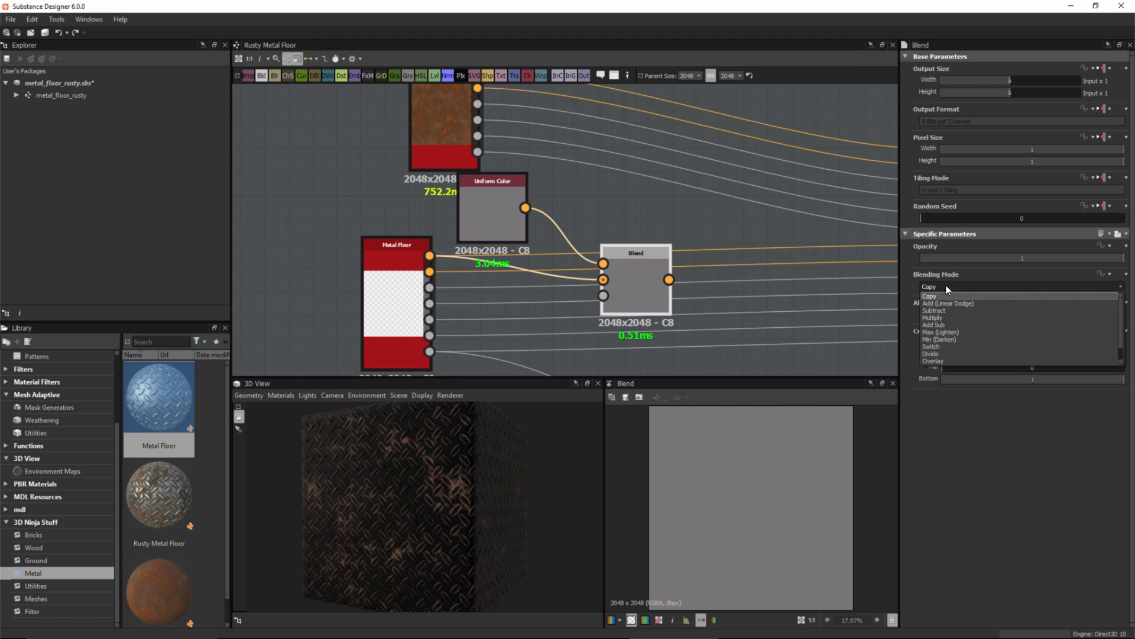
pyautogui.click(948, 347)
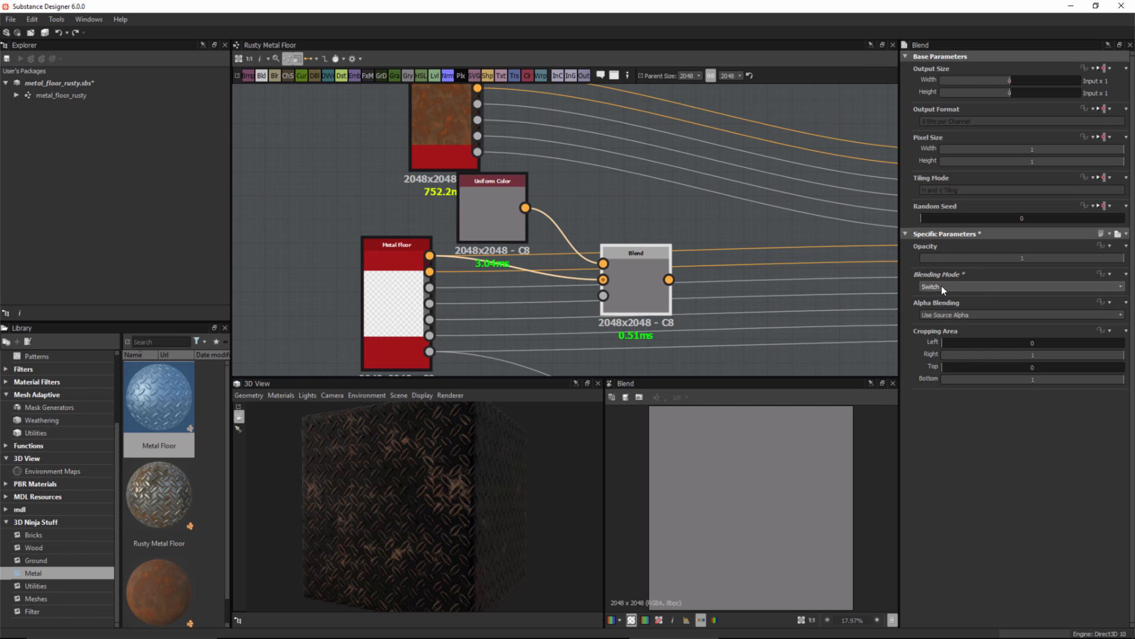
# Examine where the Blend node's output should enter the Material Blend node's #1 and #2 material inputs.
pyautogui.scroll(-2, 683, 285)
pyautogui.scroll(-1, 698, 278)
pyautogui.moveTo(709, 272); pyautogui.dragTo(558, 250, button='middle')
pyautogui.scroll(2, 558, 248)
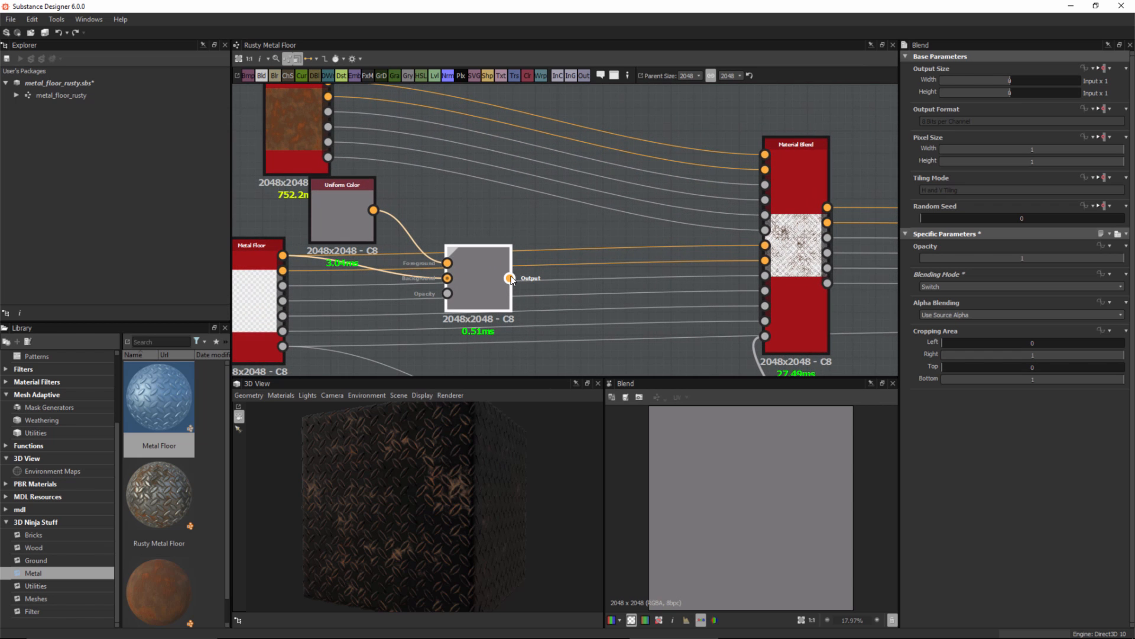
pyautogui.moveTo(544, 234); pyautogui.dragTo(545, 235)
pyautogui.scroll(2, 732, 239)
pyautogui.moveTo(745, 272); pyautogui.dragTo(668, 271, button='middle')
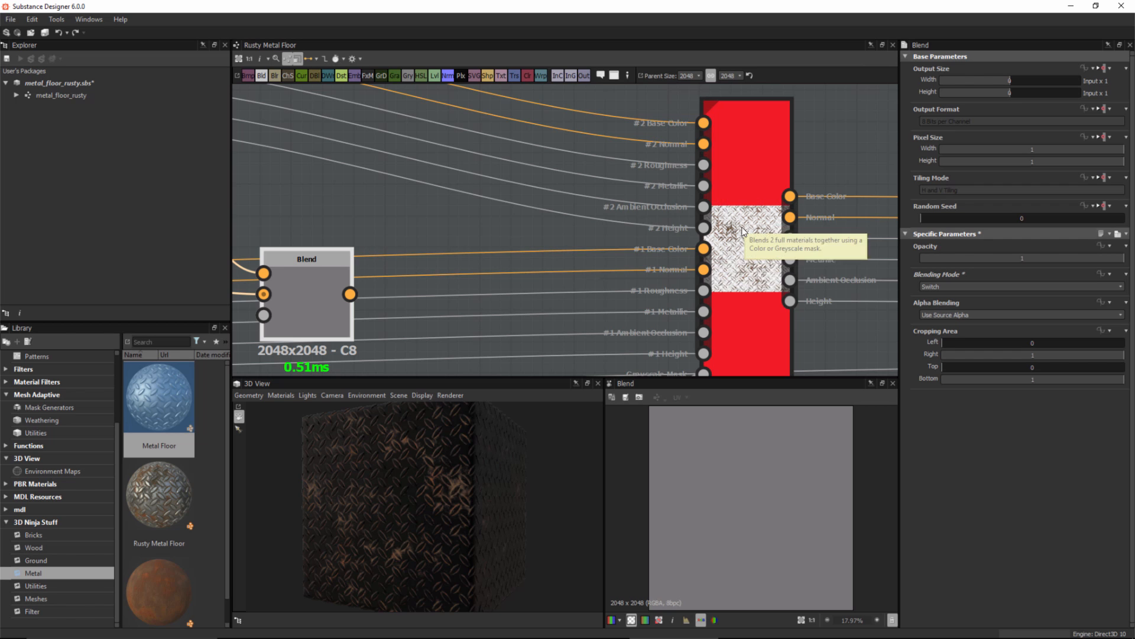
pyautogui.scroll(-1, 588, 259)
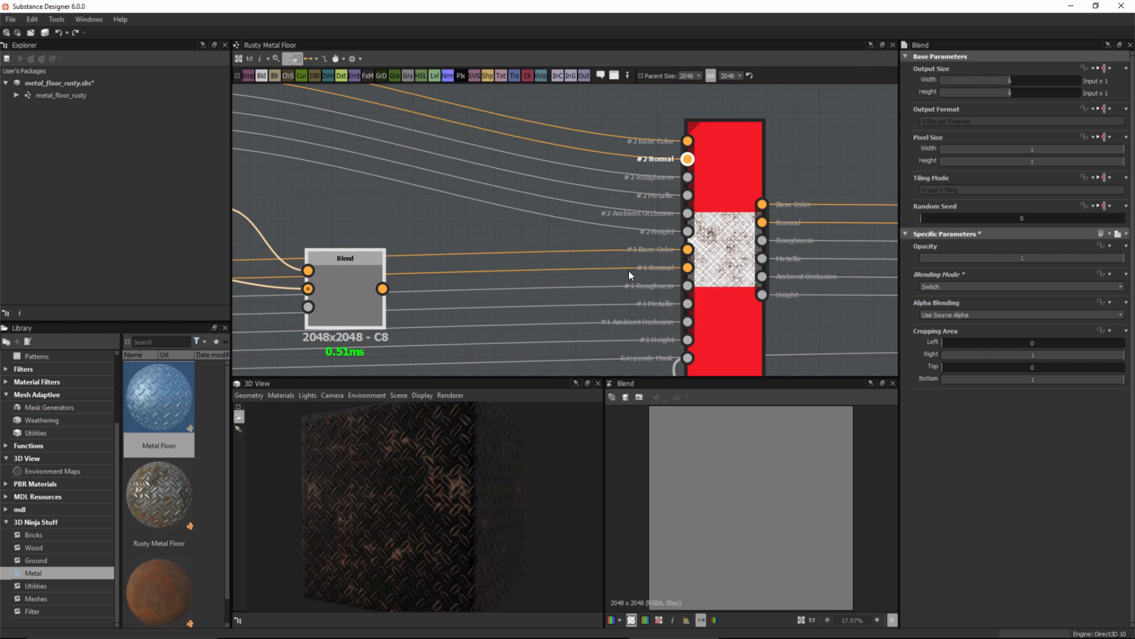
pyautogui.scroll(-3, 629, 271)
# Move the Rust, Uniform Color, Blend and Metal Floor nodes up so Blend clears Metal Floor's output links.
pyautogui.moveTo(533, 284); pyautogui.dragTo(571, 271, button='middle')
pyautogui.moveTo(398, 135); pyautogui.dragTo(412, 92)
pyautogui.moveTo(447, 209); pyautogui.dragTo(434, 193)
pyautogui.moveTo(509, 253); pyautogui.dragTo(510, 195)
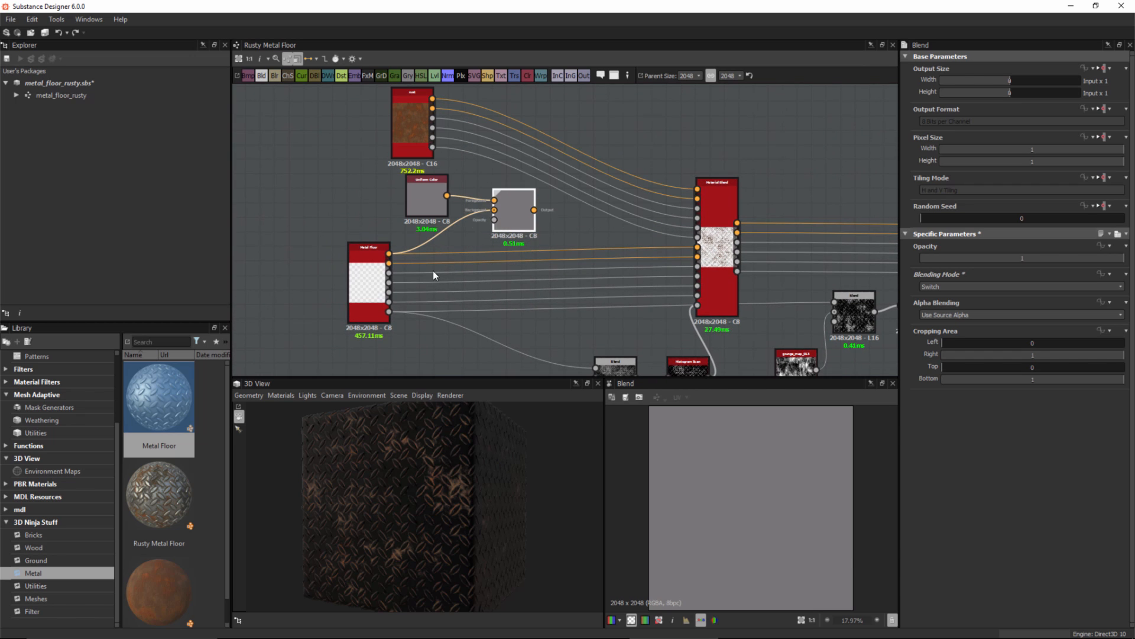
pyautogui.click(365, 265)
pyautogui.moveTo(364, 266); pyautogui.dragTo(364, 256)
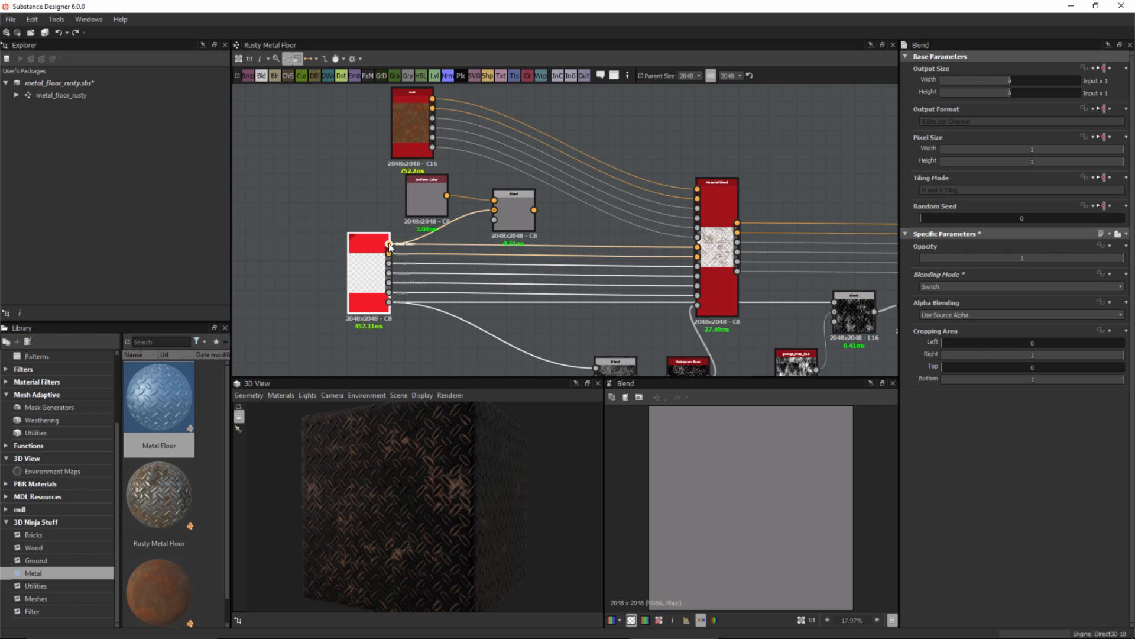
# Connect the Blend output to Material Blend's #1 Base Color input, replacing Metal Floor's direct link, and lower the Blend node slightly.
pyautogui.scroll(3, 709, 222)
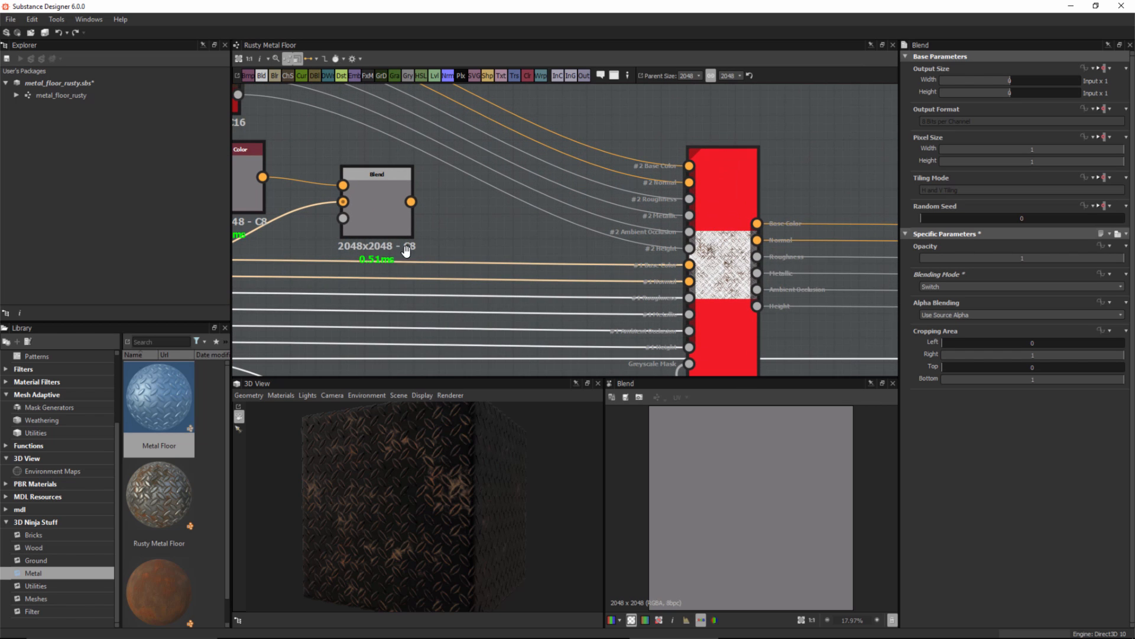
pyautogui.moveTo(408, 256); pyautogui.dragTo(503, 262, button='middle')
pyautogui.click(374, 267)
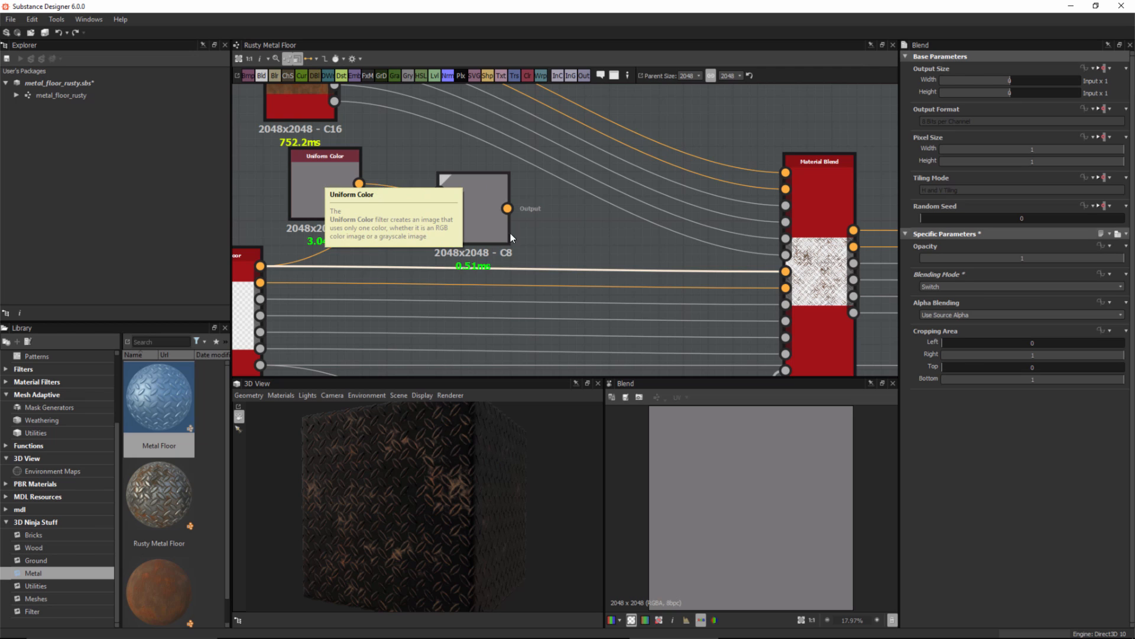
pyautogui.moveTo(507, 209); pyautogui.dragTo(785, 272)
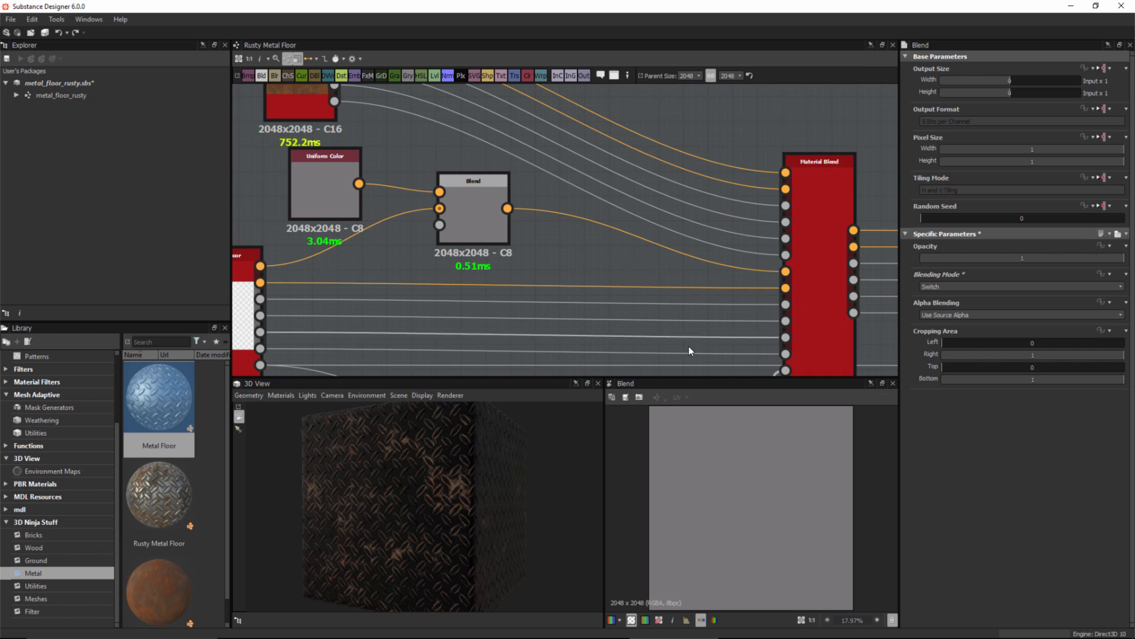
pyautogui.moveTo(476, 231); pyautogui.dragTo(477, 256)
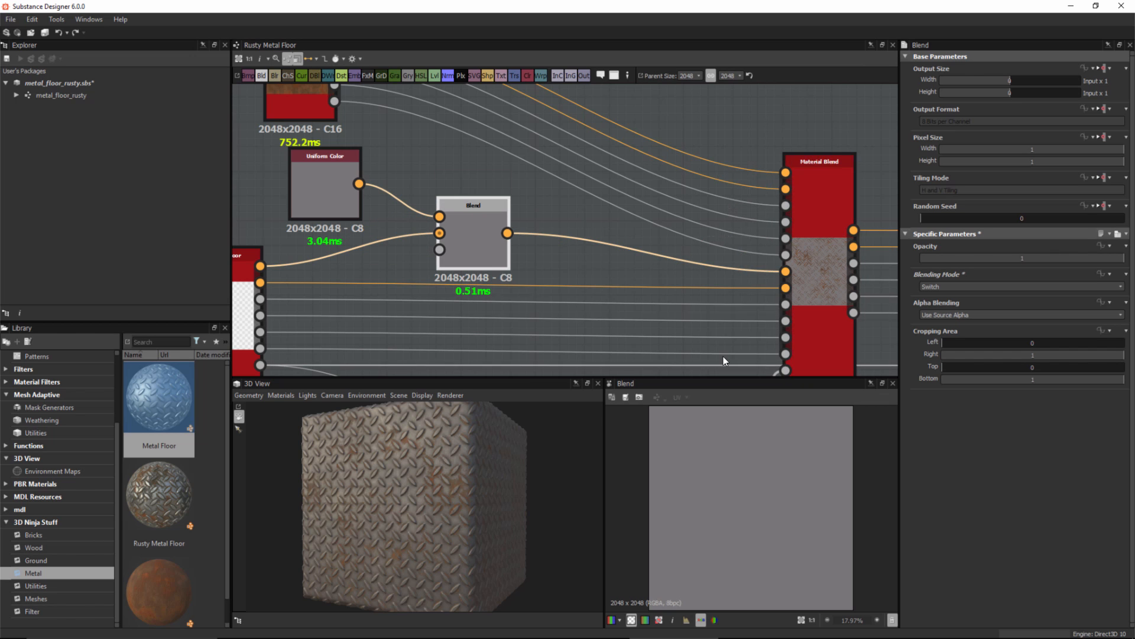
# Switch the link display to Compact Material and tidy the nodes, stacking Uniform Color directly above Metal Floor with Blend beside them.
pyautogui.scroll(-2, 724, 357)
pyautogui.moveTo(460, 488); pyautogui.dragTo(498, 474)
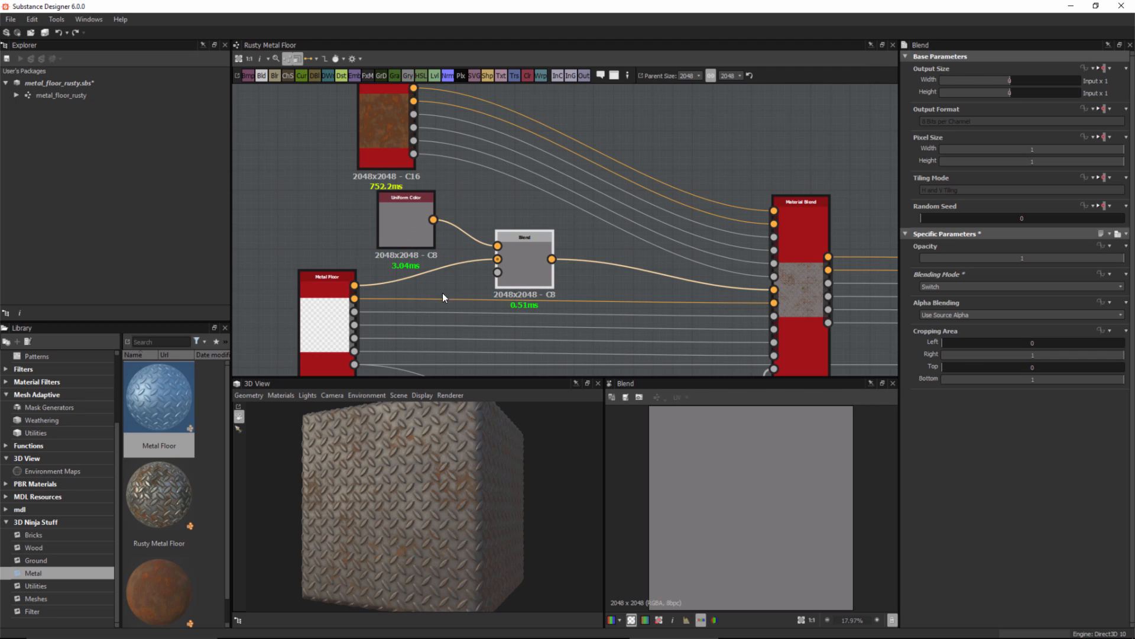
pyautogui.scroll(-2, 623, 298)
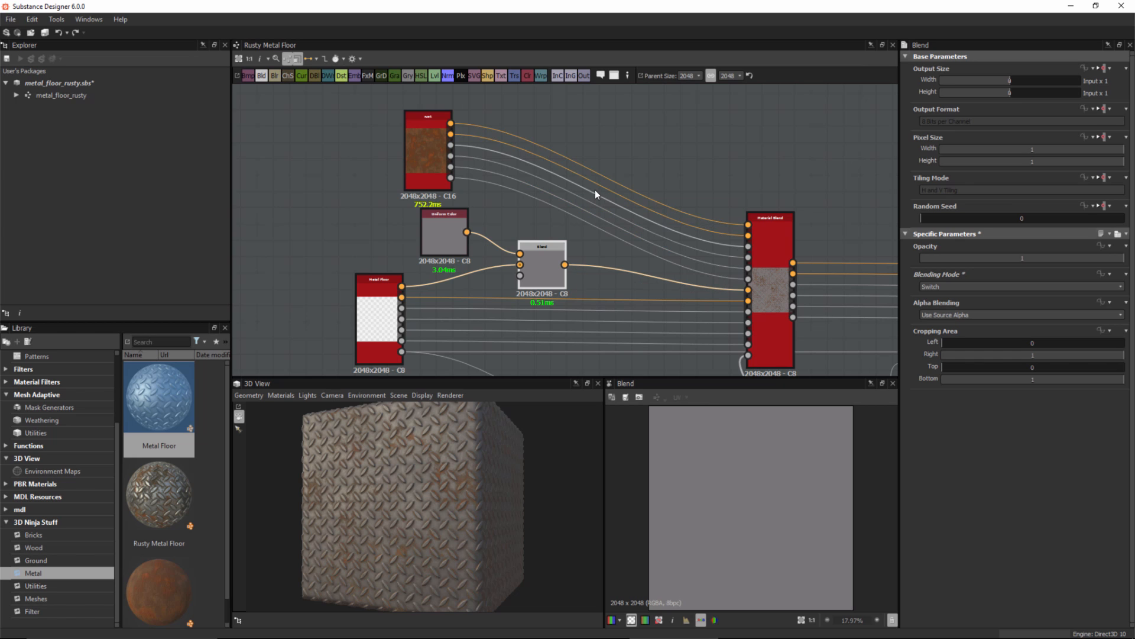
pyautogui.press('3')
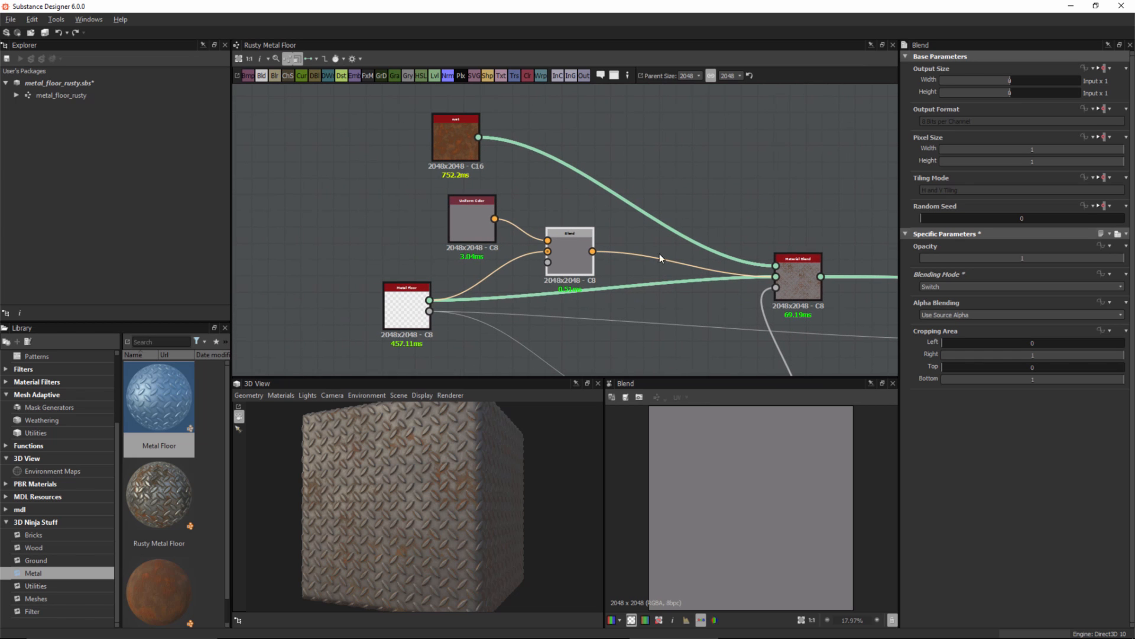
pyautogui.moveTo(801, 283); pyautogui.dragTo(816, 305)
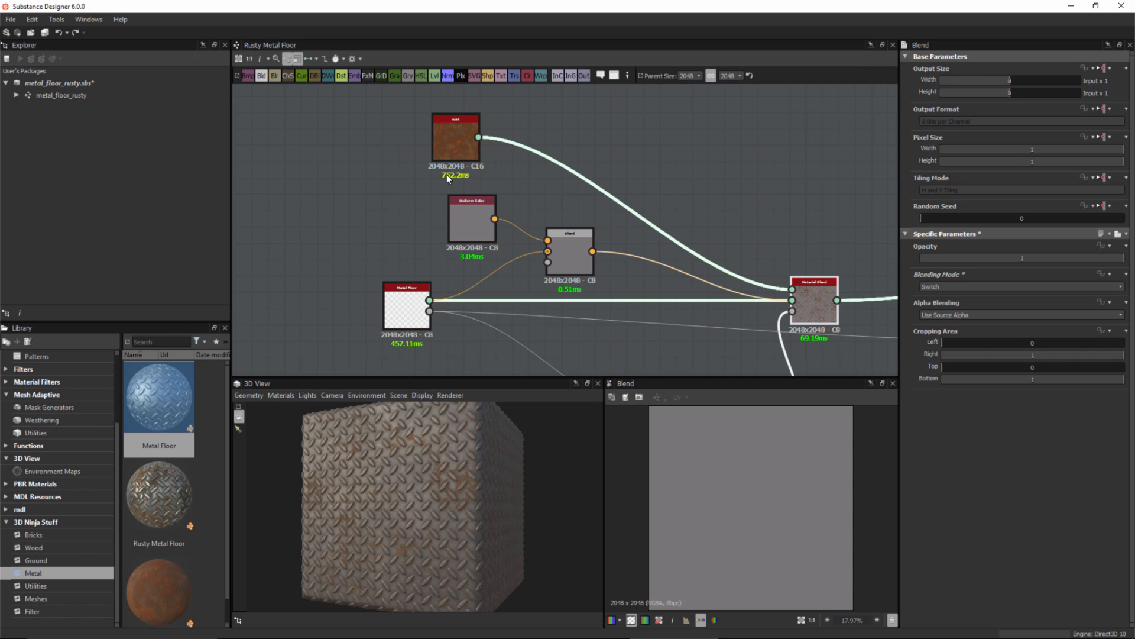
pyautogui.moveTo(459, 133); pyautogui.dragTo(475, 108)
pyautogui.moveTo(466, 221); pyautogui.dragTo(414, 192)
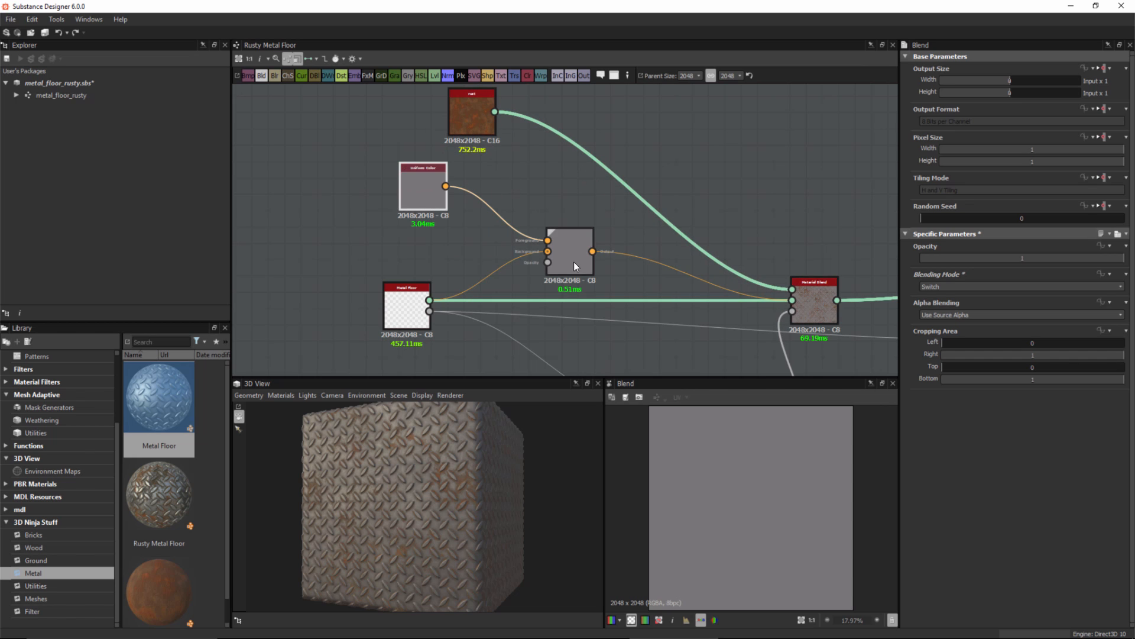
pyautogui.moveTo(573, 261); pyautogui.dragTo(513, 251)
pyautogui.moveTo(419, 186); pyautogui.dragTo(403, 219)
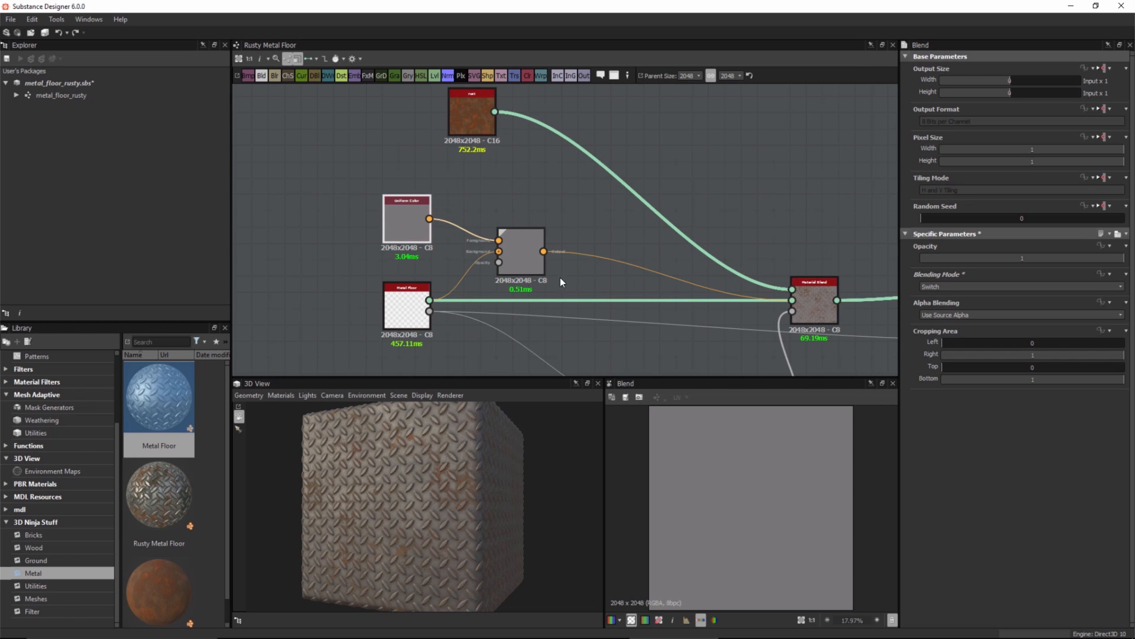
pyautogui.moveTo(559, 278)
pyautogui.mouseDown(button='middle')
pyautogui.moveTo(590, 304)
pyautogui.moveTo(552, 253)
pyautogui.moveTo(559, 274)
pyautogui.mouseUp(button='middle')
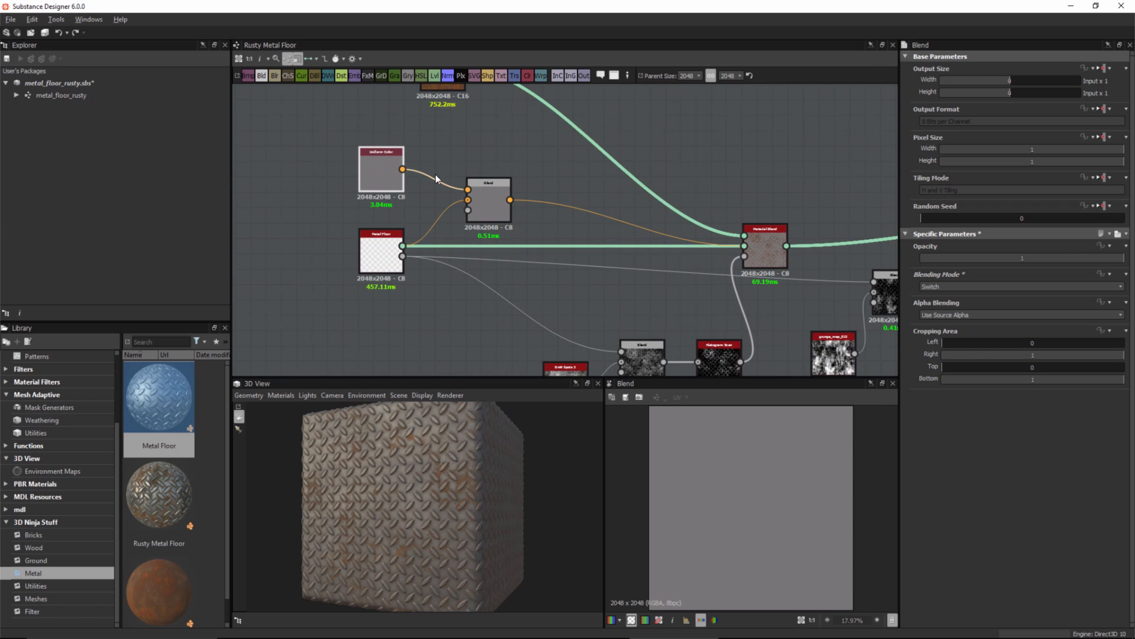
# Test the Blend node's opacity at 0 and inspect the dropdown values of the graph's Metal Color input parameter.
pyautogui.scroll(2, 435, 174)
pyautogui.click(501, 204)
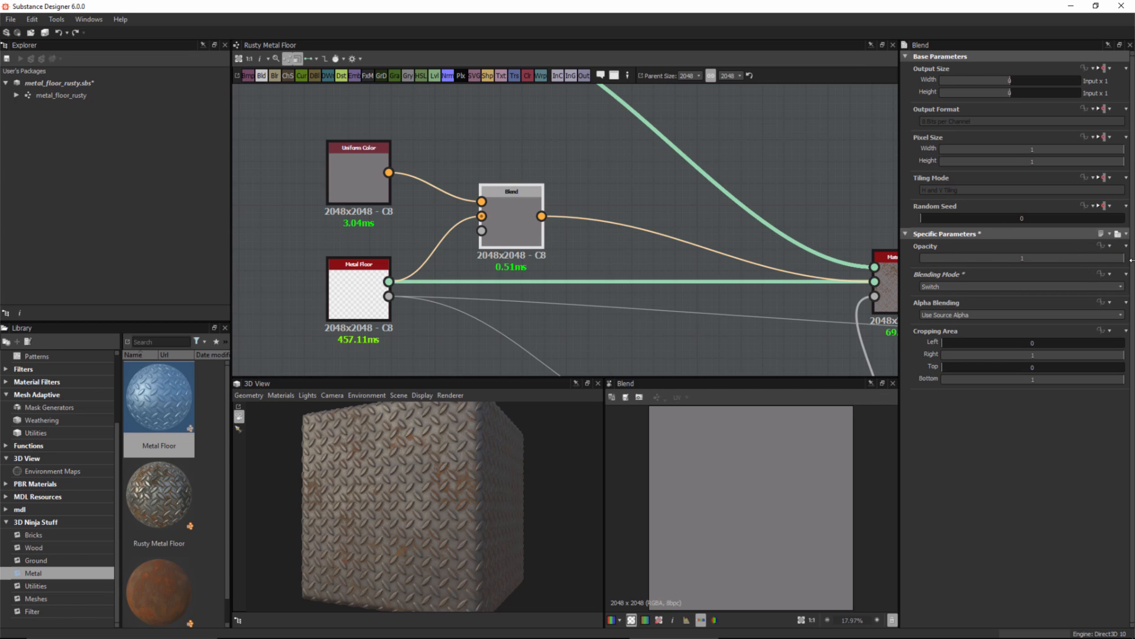
pyautogui.moveTo(1122, 263); pyautogui.dragTo(904, 260)
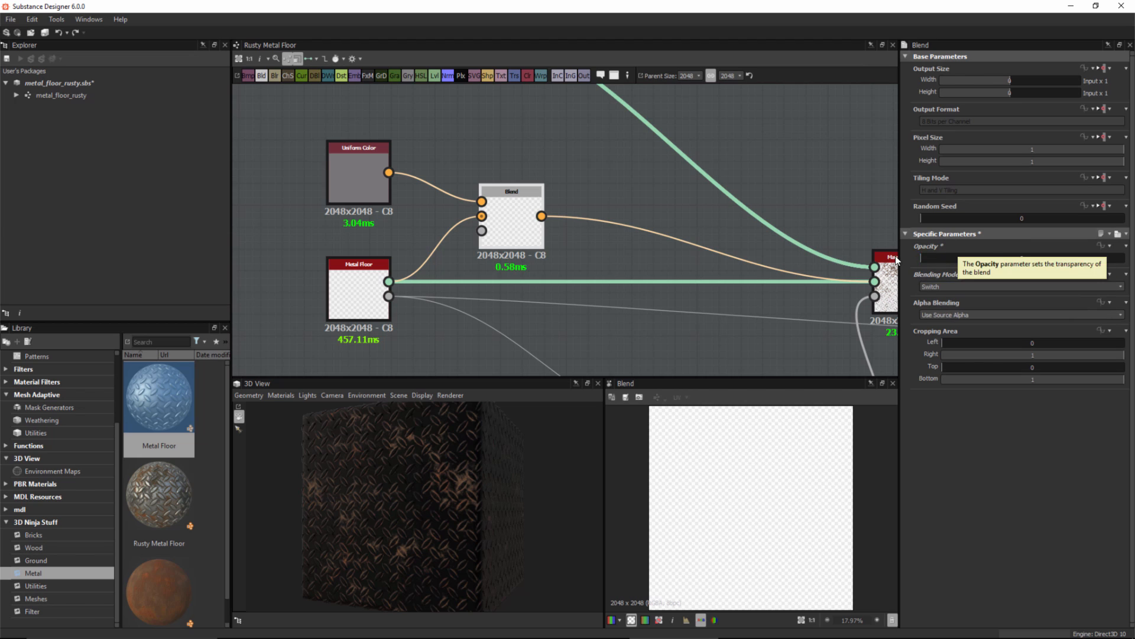
pyautogui.click(624, 173)
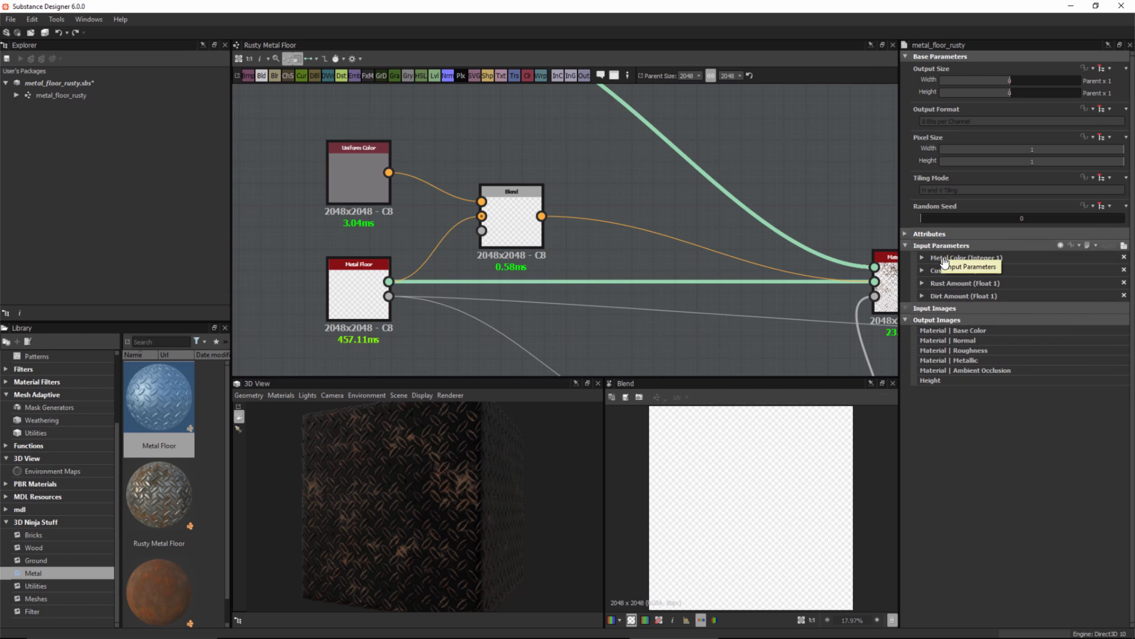
pyautogui.click(921, 258)
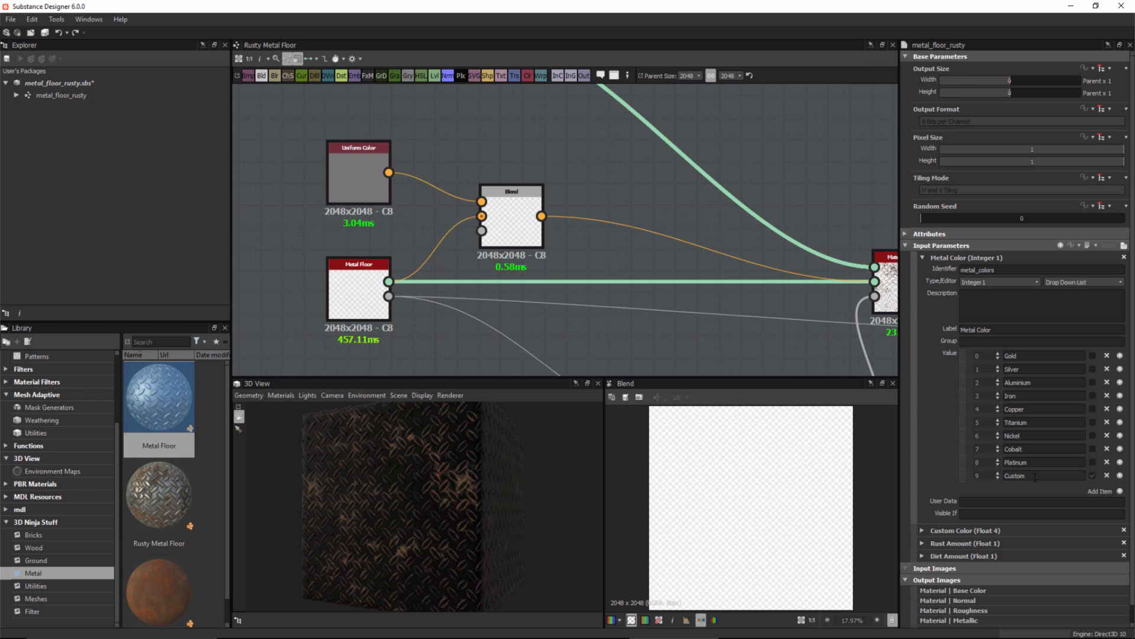
# Assign an empty function to the Blend node's Opacity parameter and open that function for editing.
pyautogui.click(520, 223)
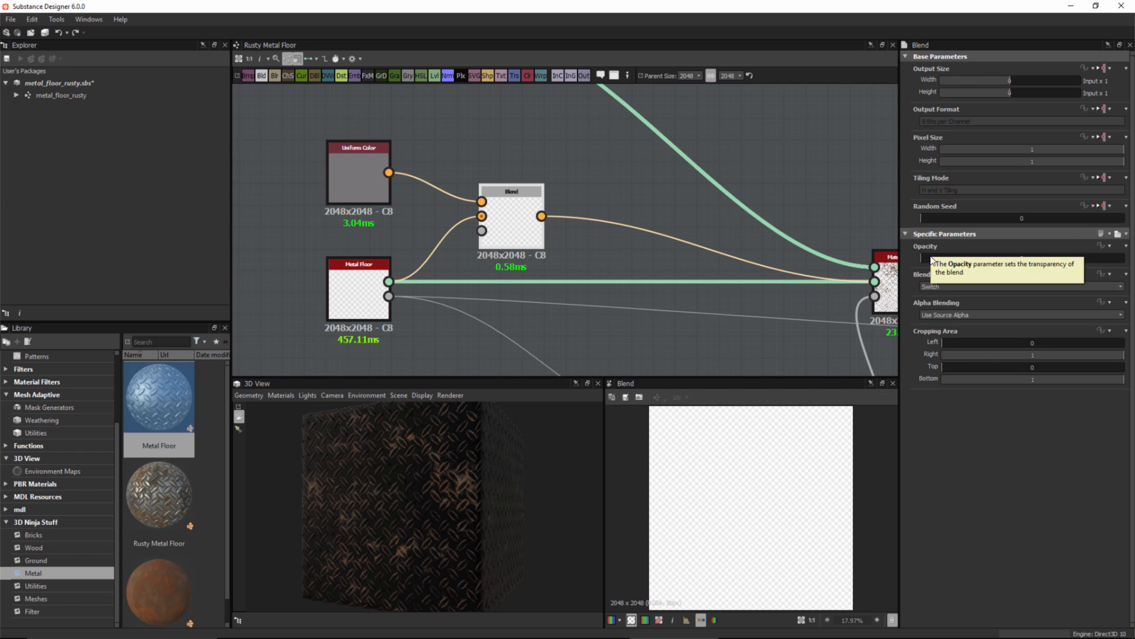
pyautogui.click(1106, 245)
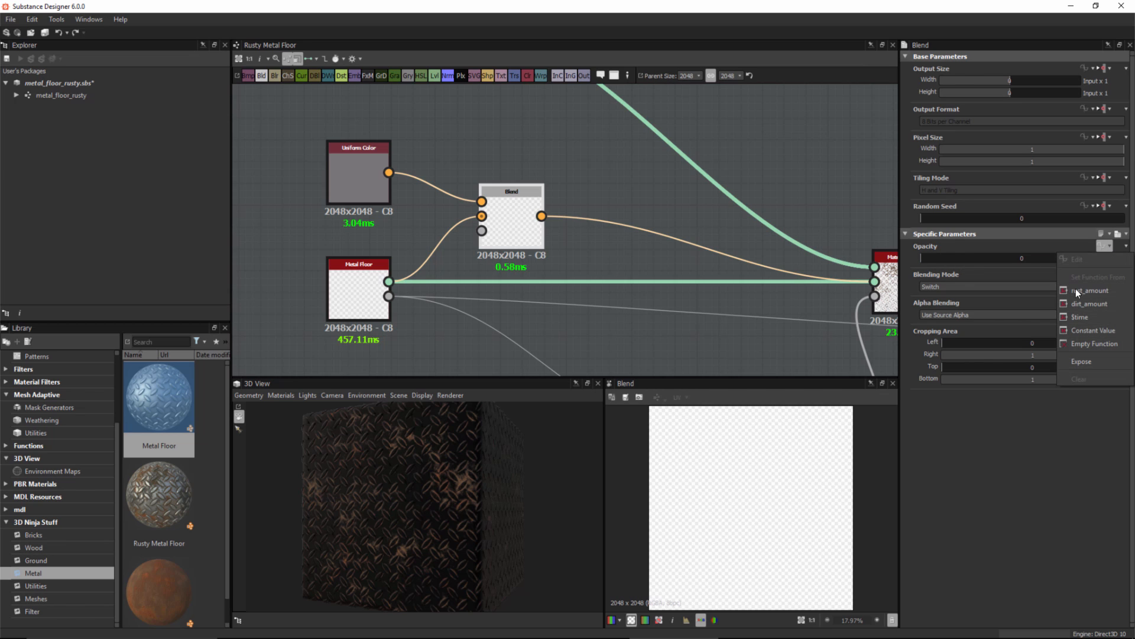
pyautogui.click(1080, 343)
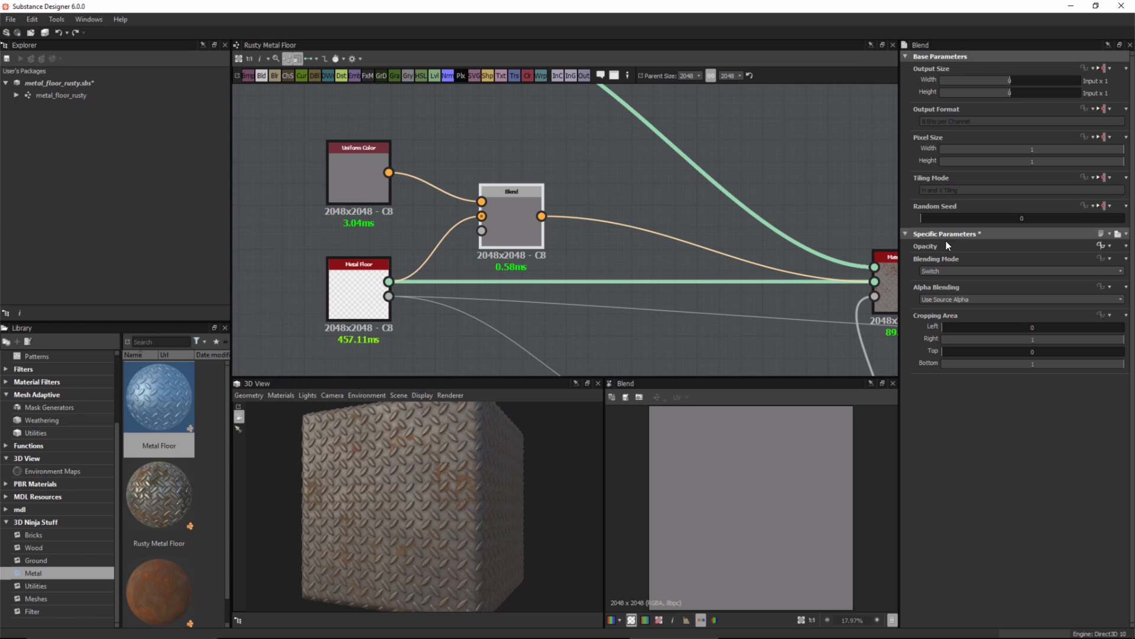
pyautogui.click(1101, 247)
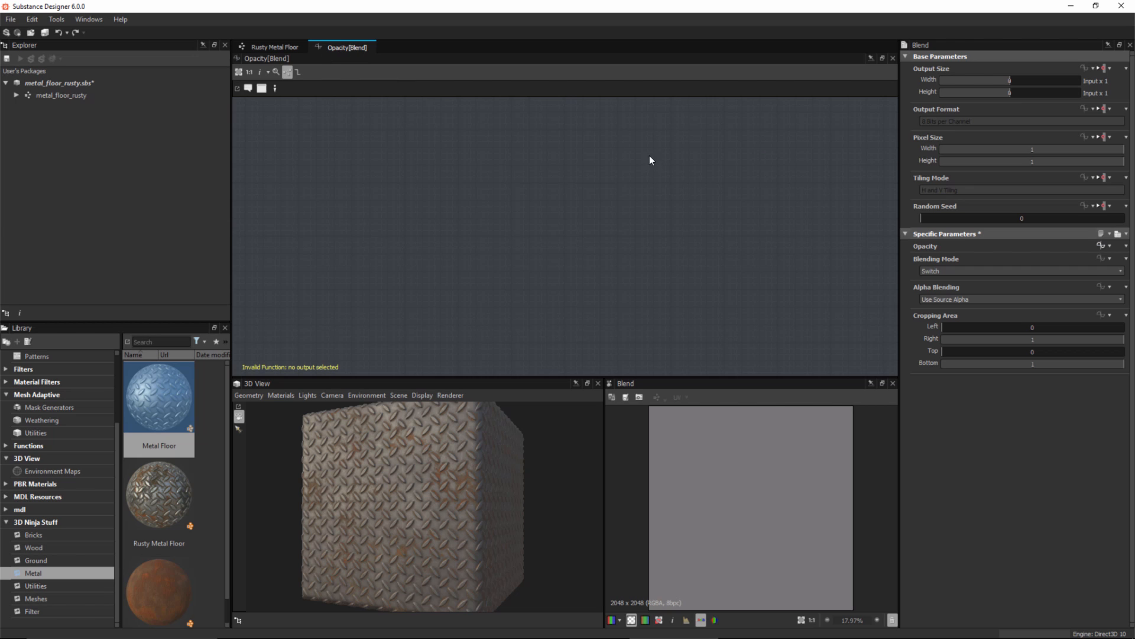
# Browse the nodes available for the opacity function and expand the library's Functions category.
pyautogui.press('space')
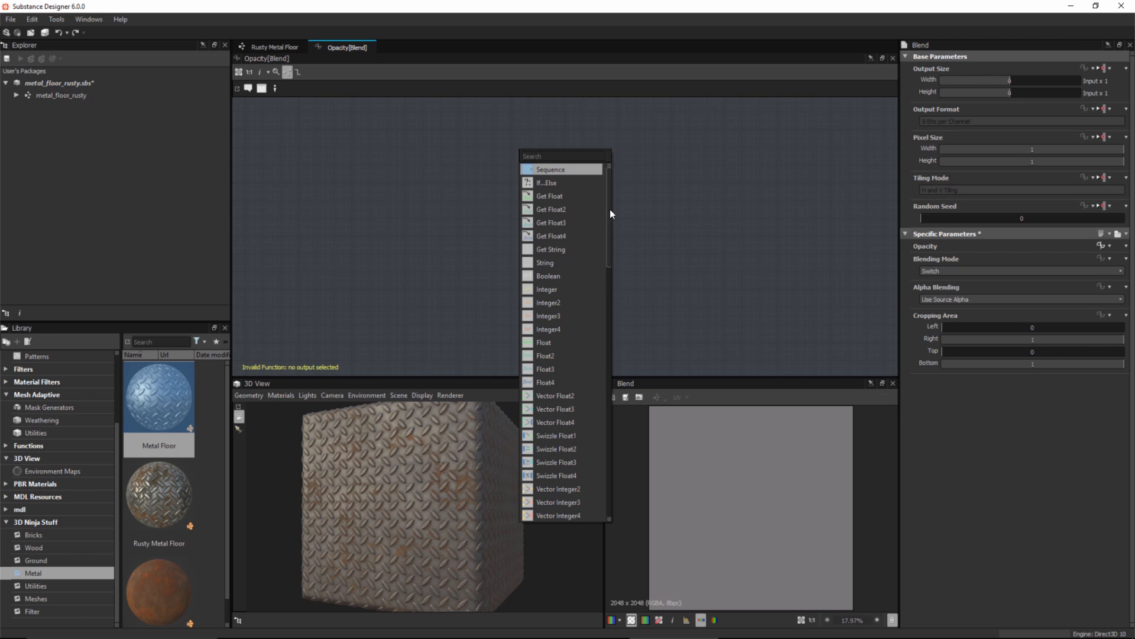
pyautogui.moveTo(609, 208)
pyautogui.mouseDown()
pyautogui.moveTo(606, 475)
pyautogui.moveTo(609, 186)
pyautogui.mouseUp()
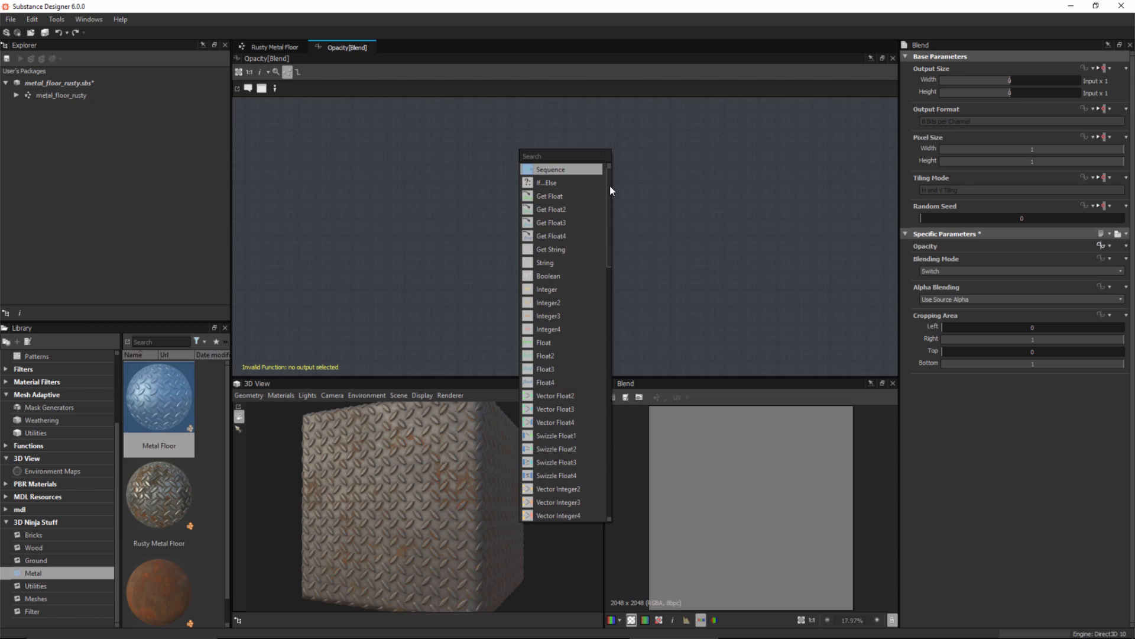
pyautogui.click(693, 146)
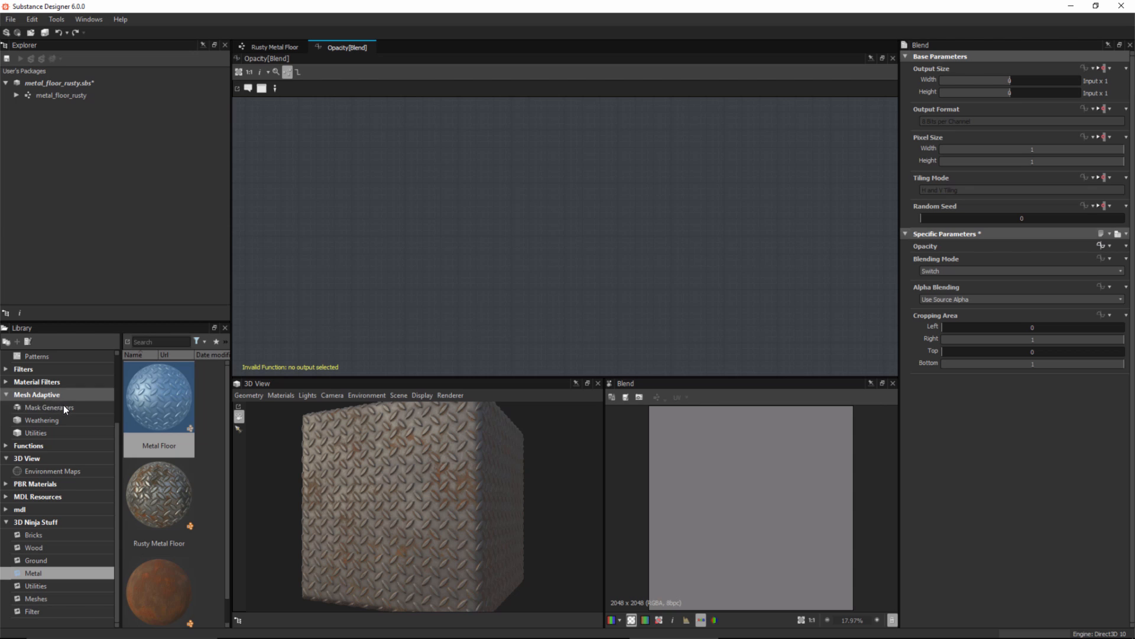
pyautogui.click(9, 448)
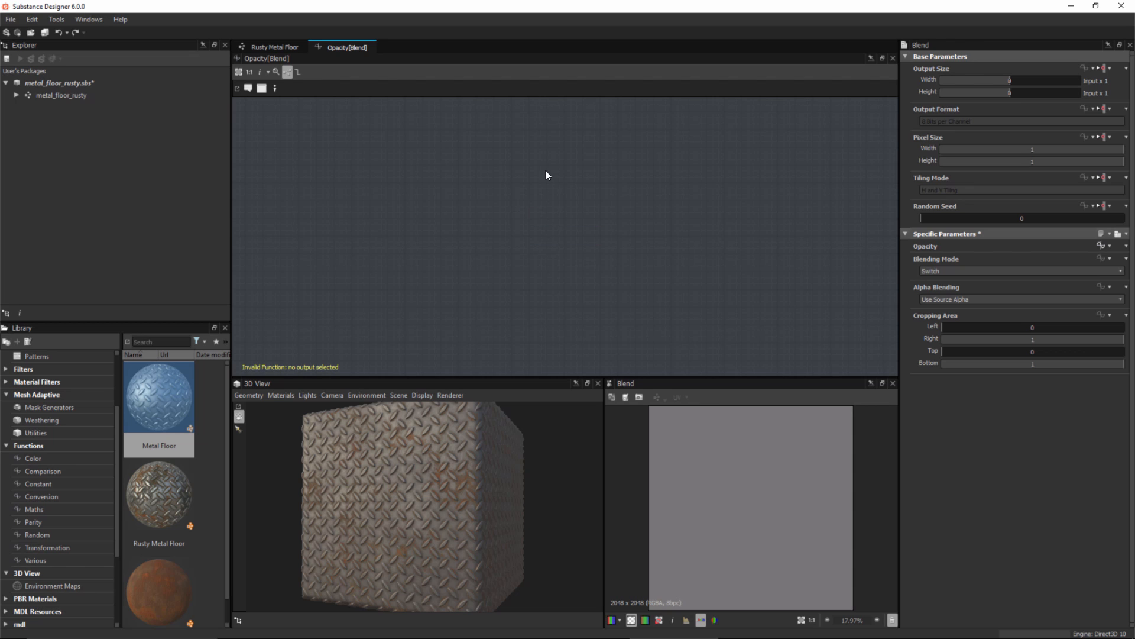
# Add a temporary Blend node to the Rusty Metal Floor graph, try different opacity values on it, and delete it.
pyautogui.click(280, 47)
pyautogui.press('space')
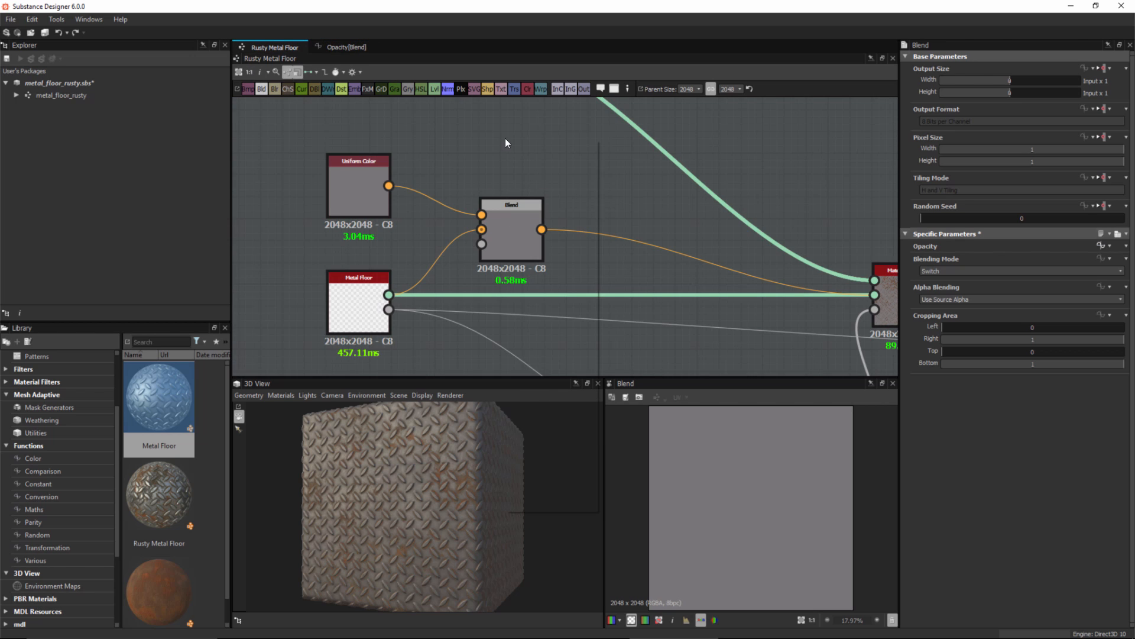
pyautogui.press('Escape')
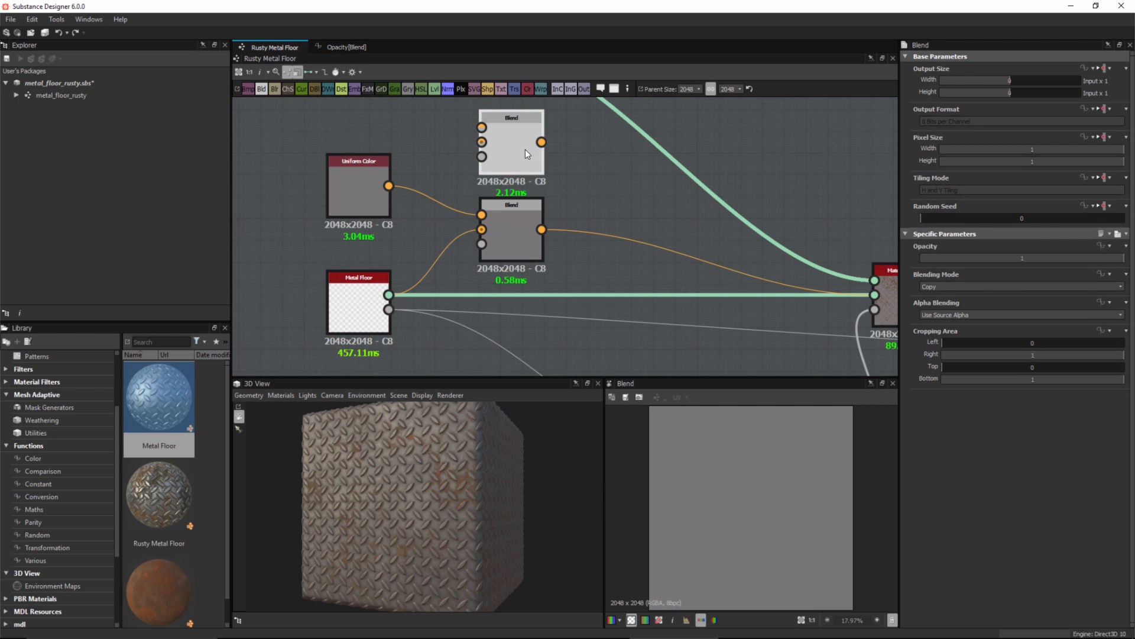
pyautogui.doubleClick(514, 146)
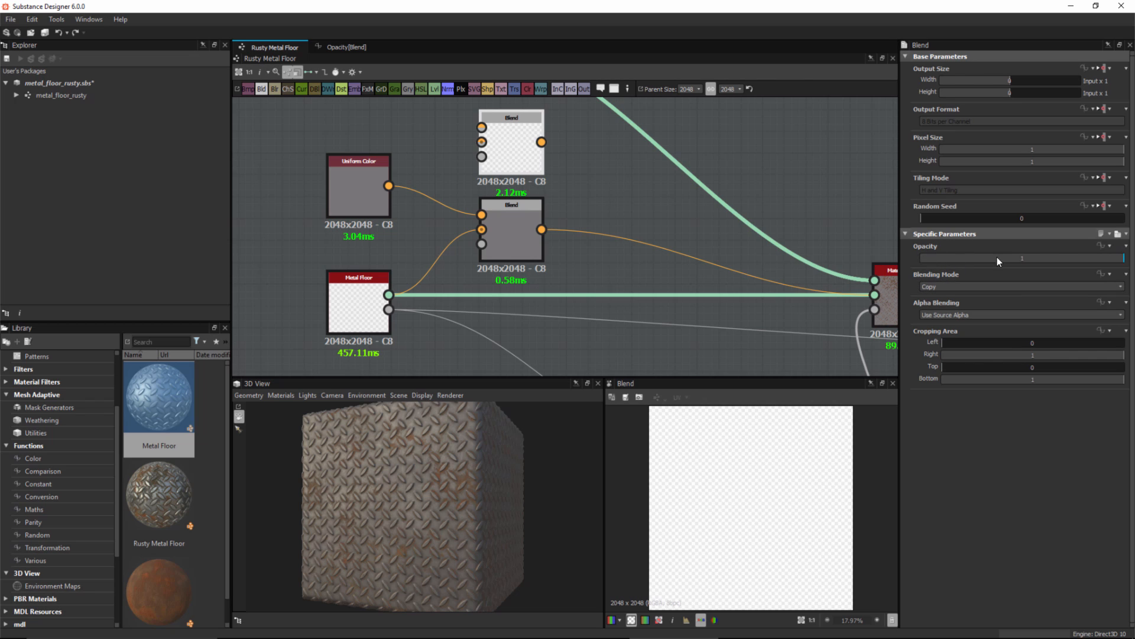
pyautogui.moveTo(1107, 260); pyautogui.dragTo(971, 261)
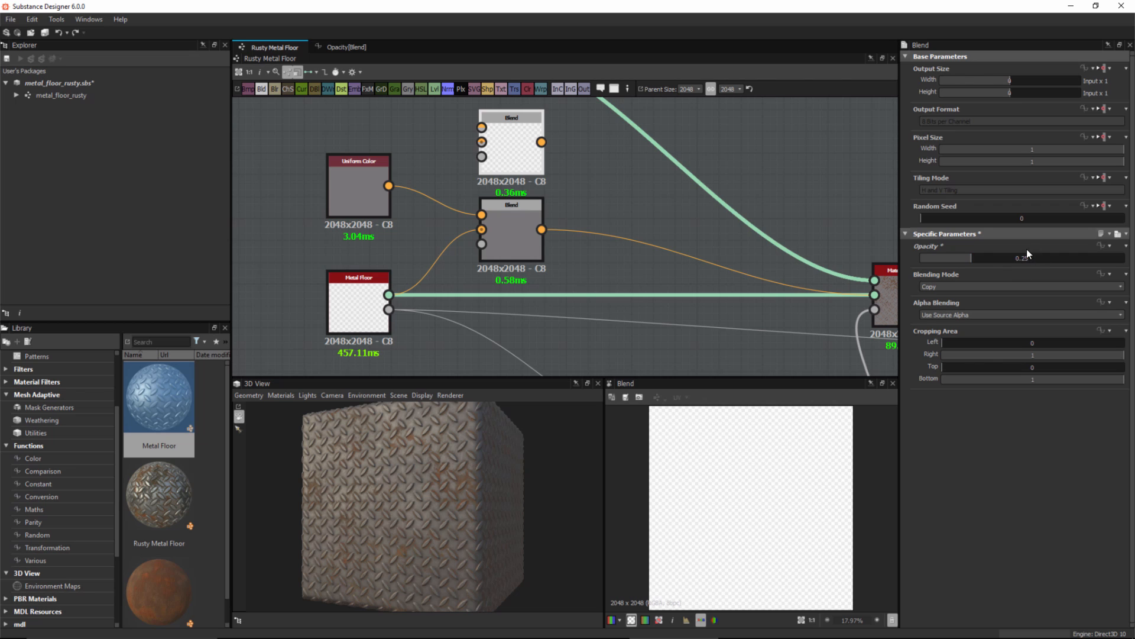
pyautogui.moveTo(978, 258); pyautogui.dragTo(1003, 266)
pyautogui.moveTo(1002, 258); pyautogui.dragTo(1068, 262)
pyautogui.moveTo(1001, 259)
pyautogui.mouseDown()
pyautogui.moveTo(1073, 264)
pyautogui.moveTo(992, 264)
pyautogui.moveTo(1076, 264)
pyautogui.moveTo(985, 264)
pyautogui.moveTo(1017, 254)
pyautogui.mouseUp()
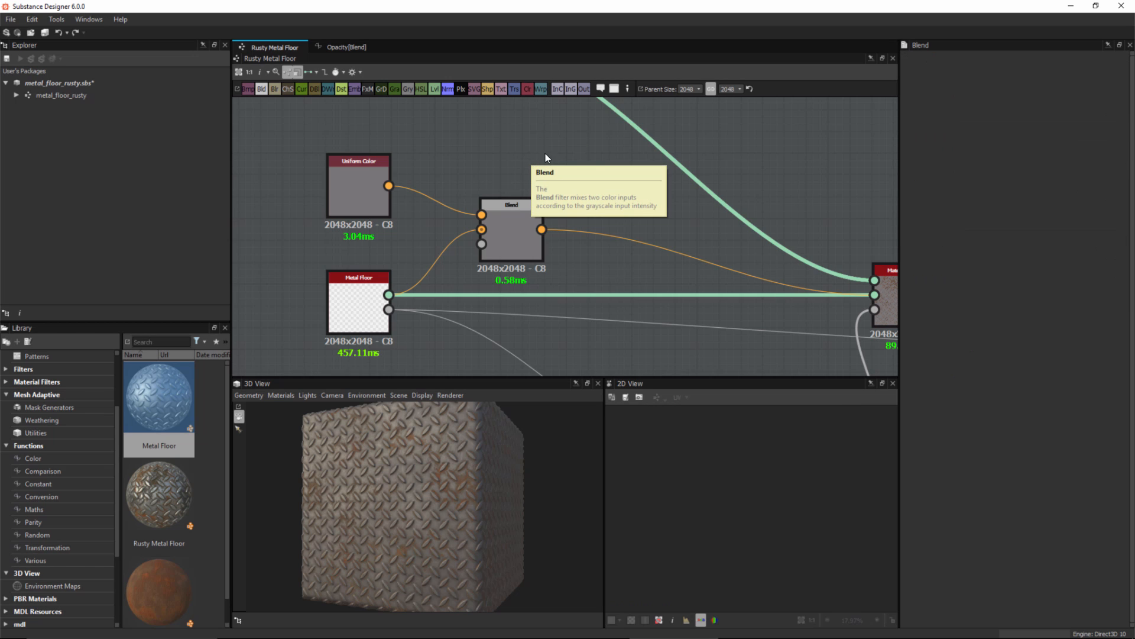
# In the Blend's opacity function, add three comments planning the logic: grab the dropdown value, check for the Custom Value, output 1.0 or 0 for opacity.
pyautogui.click(337, 48)
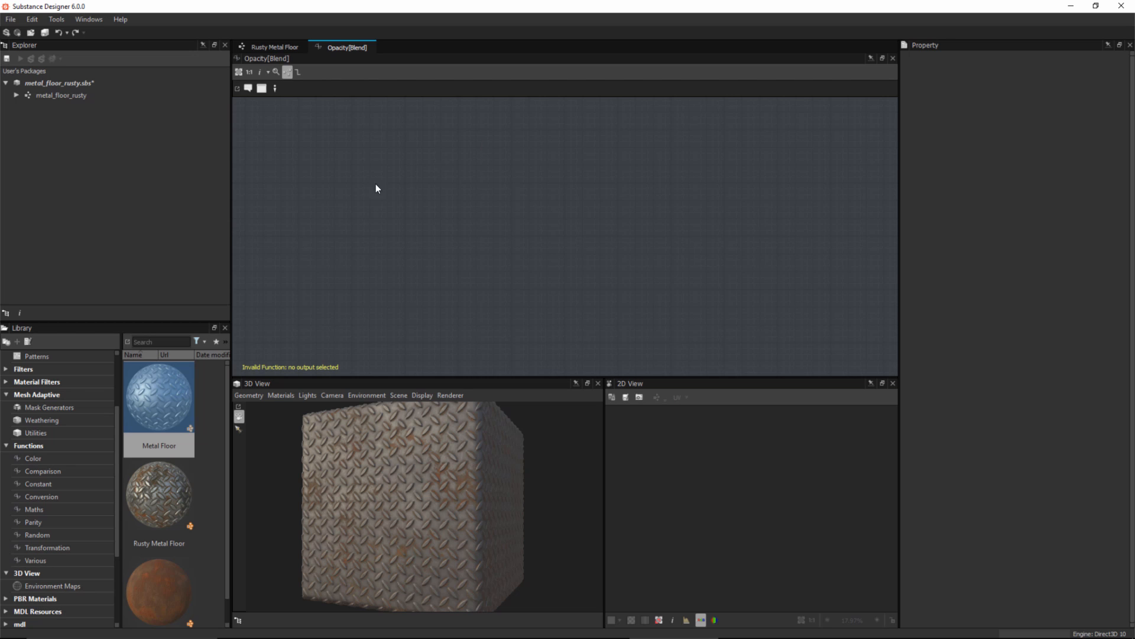
pyautogui.click(248, 88)
pyautogui.moveTo(587, 257); pyautogui.dragTo(427, 203)
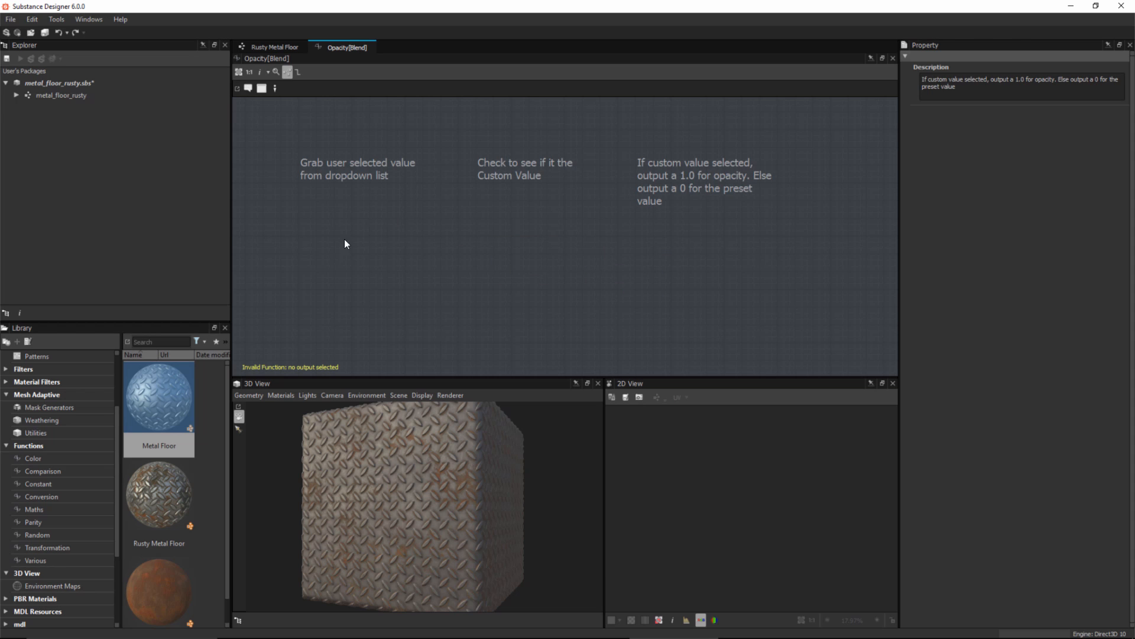
# Review the three planning comments in the opacity function, from grabbing the dropdown value to outputting the opacity.
pyautogui.click(340, 180)
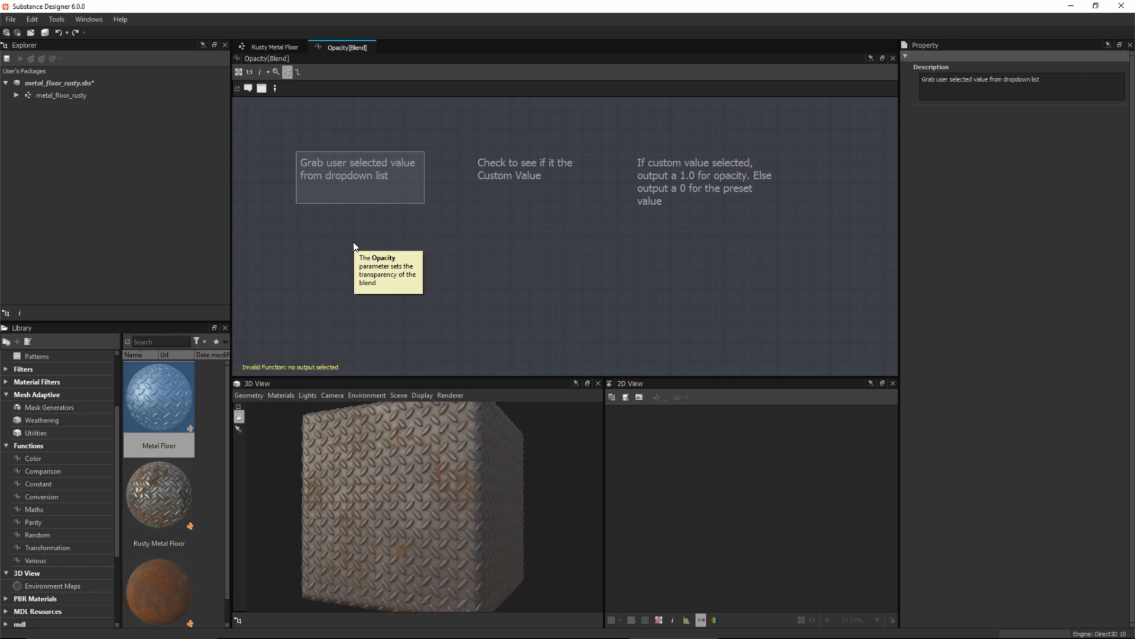
pyautogui.click(496, 181)
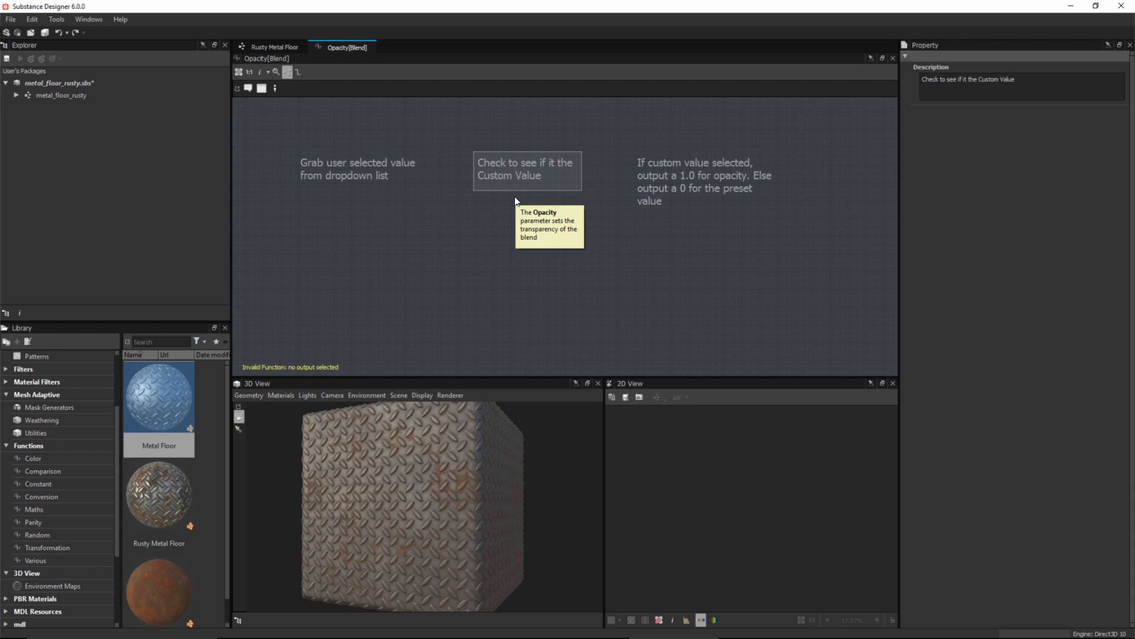
pyautogui.click(722, 212)
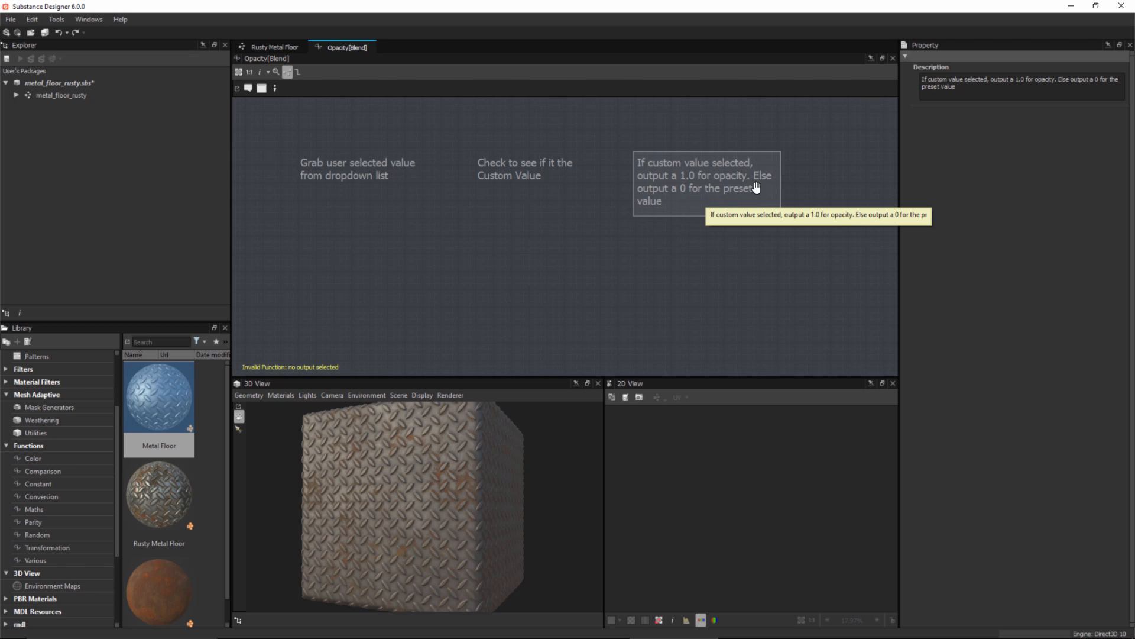
pyautogui.rightClick(744, 270)
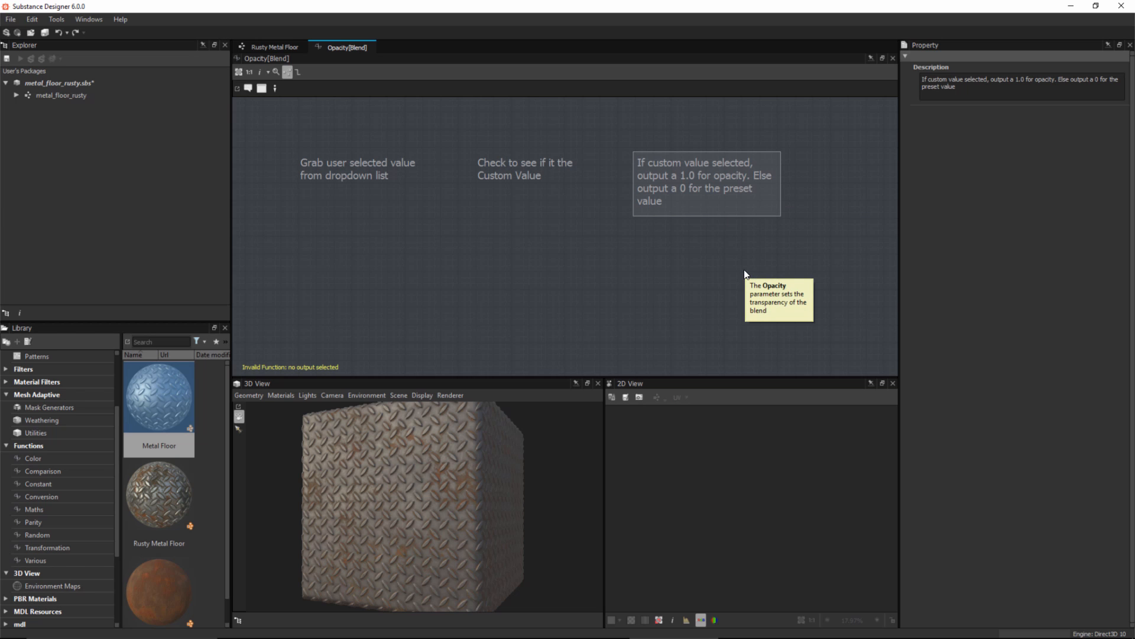
pyautogui.click(747, 279)
pyautogui.moveTo(544, 279); pyautogui.dragTo(581, 270, button='middle')
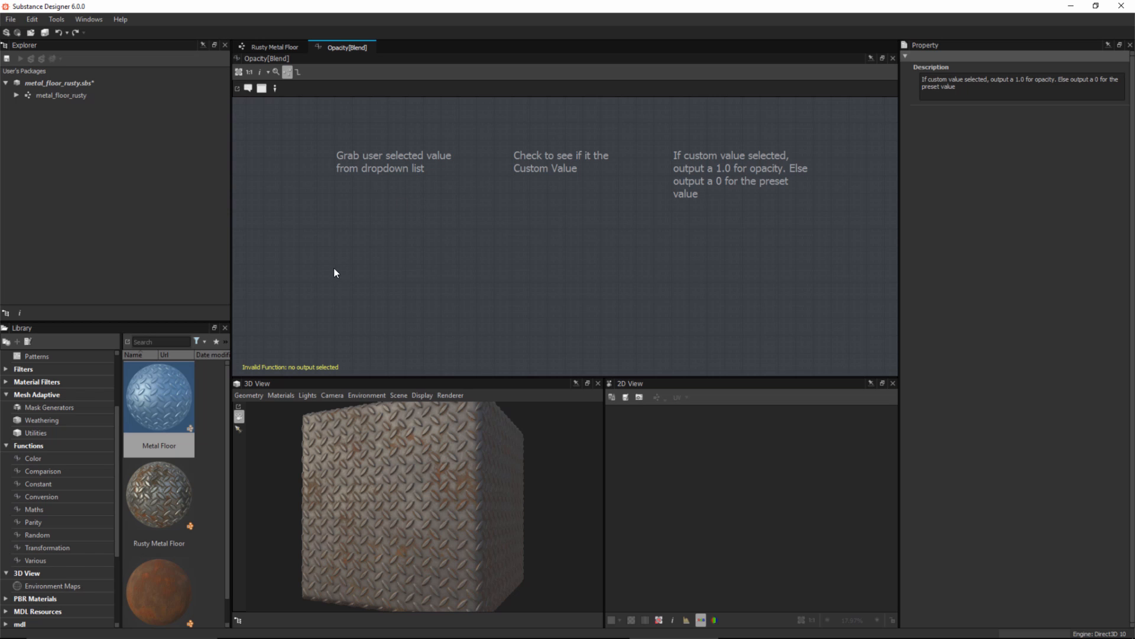
# Inspect the Metal Color input parameter of the Rusty Metal Floor graph for its identifier and data type.
pyautogui.click(272, 48)
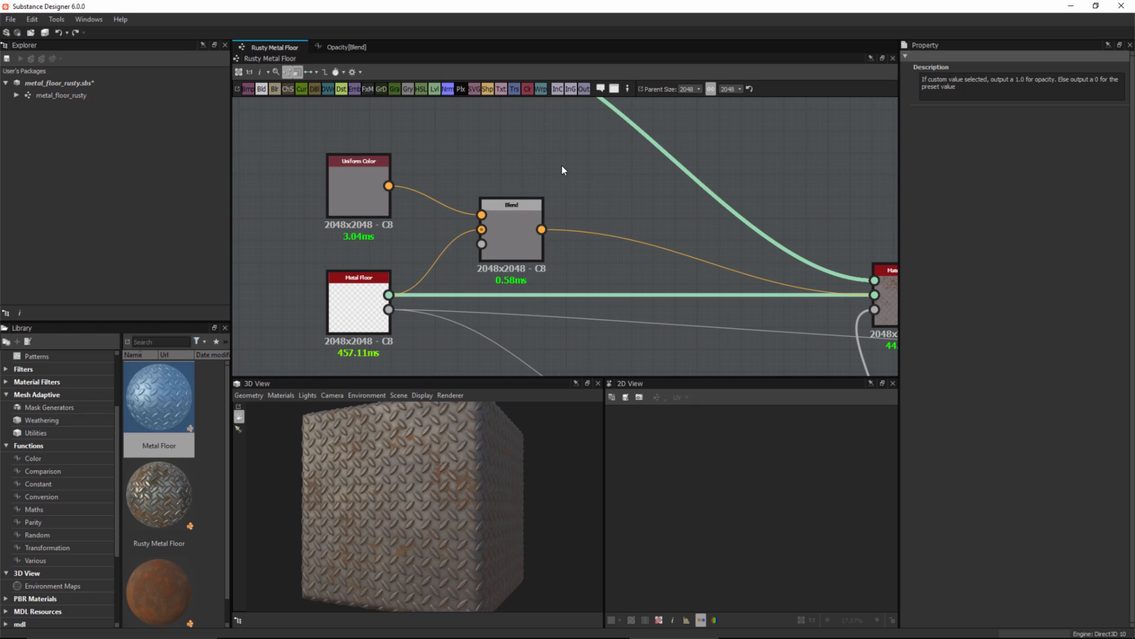
pyautogui.click(552, 148)
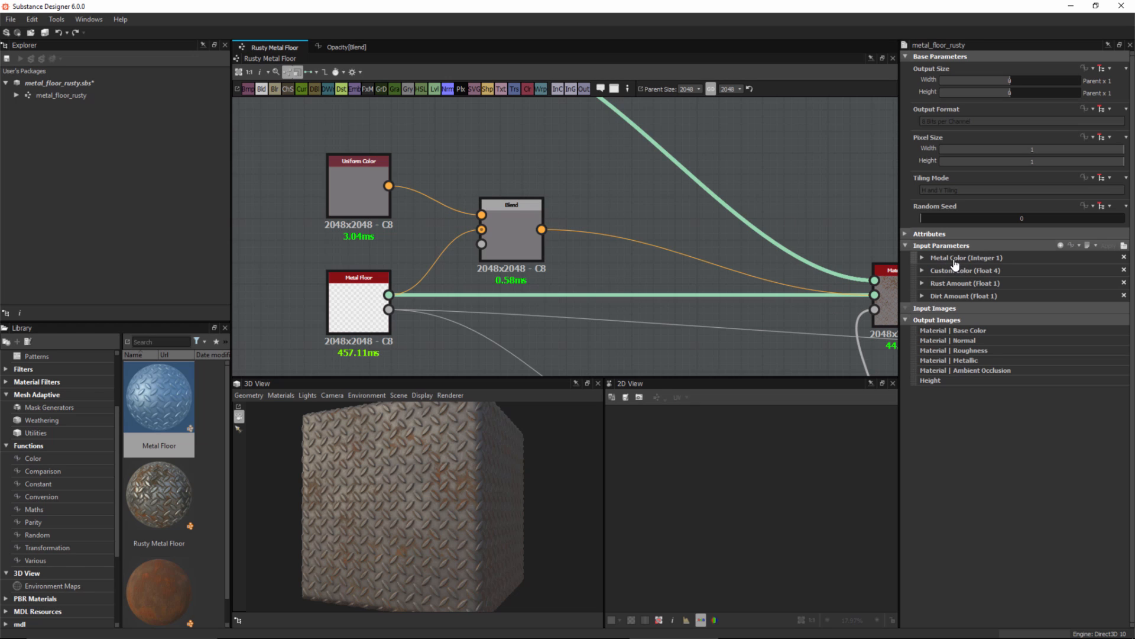
pyautogui.click(924, 258)
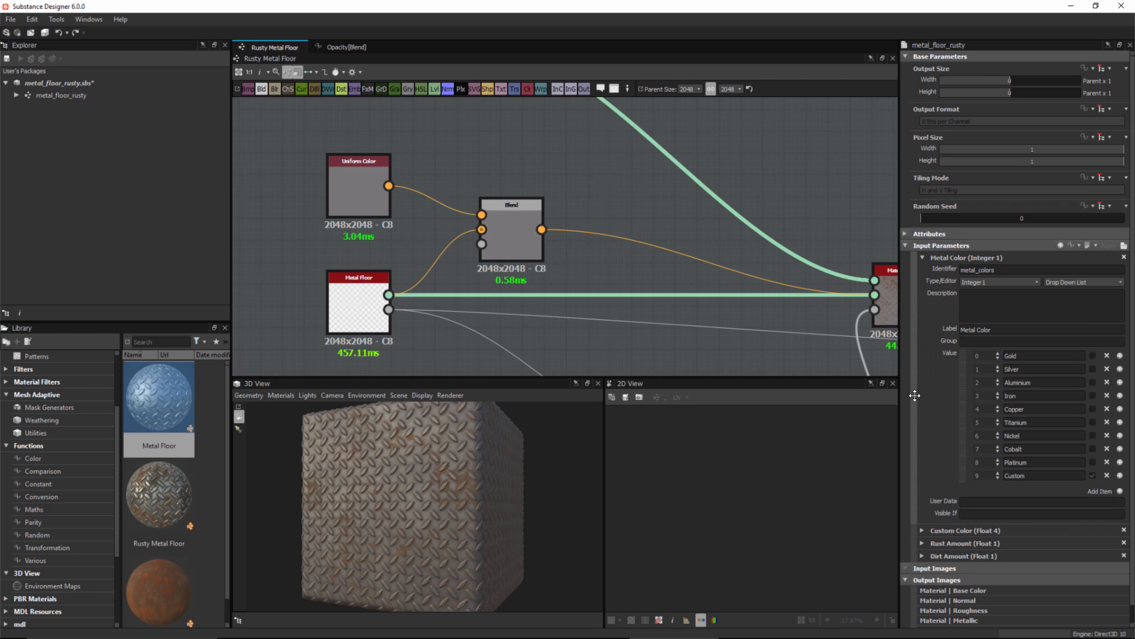
pyautogui.moveTo(898, 336); pyautogui.dragTo(862, 335)
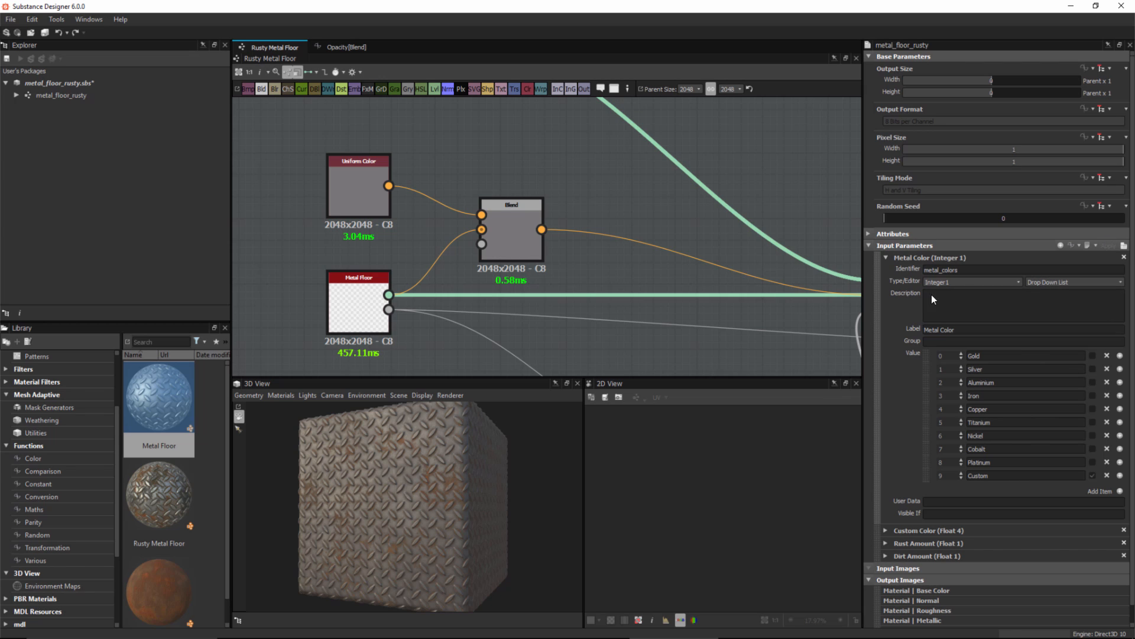
pyautogui.click(978, 282)
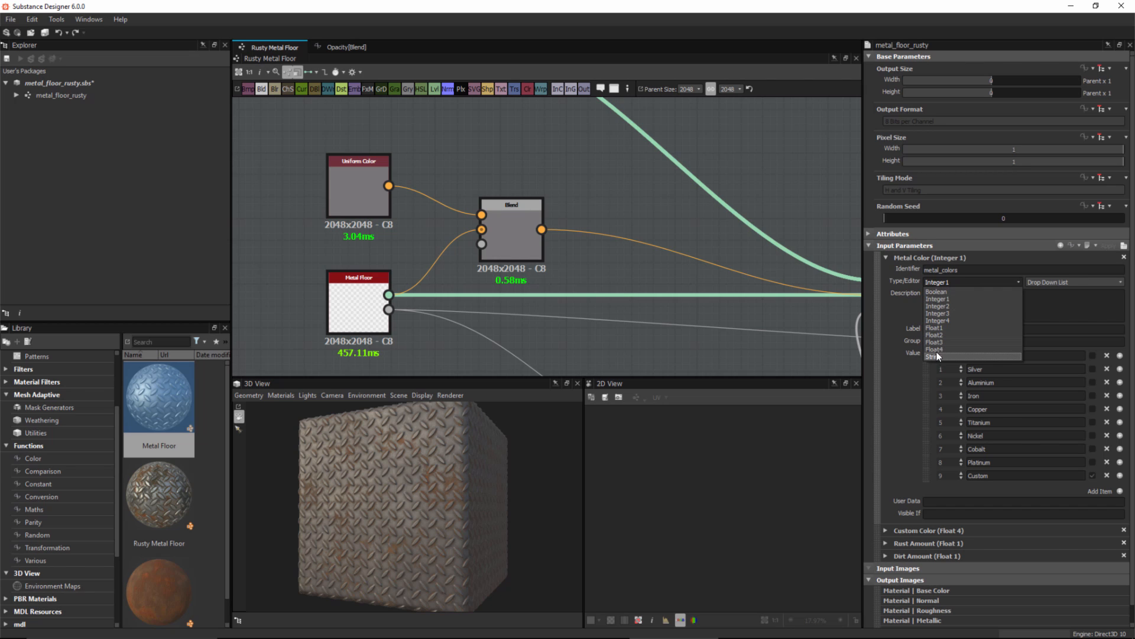
pyautogui.click(895, 313)
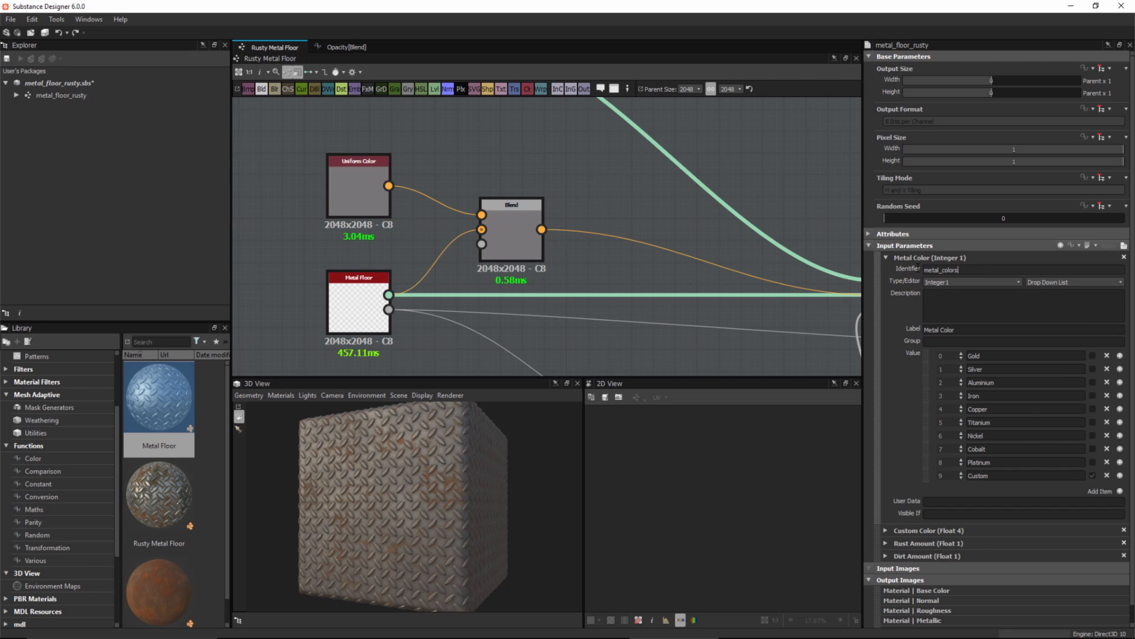
pyautogui.moveTo(918, 268); pyautogui.dragTo(898, 275)
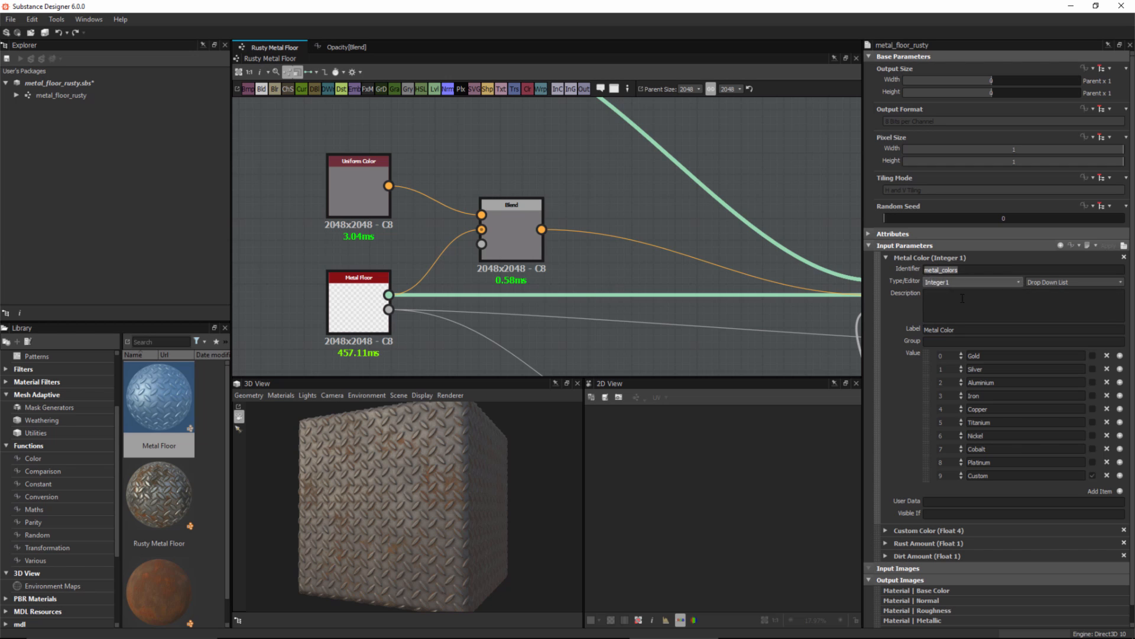
# In the Blend's opacity function, add a Get Integer node below the dropdown value comment and set its variable to metal_colors.
pyautogui.click(349, 47)
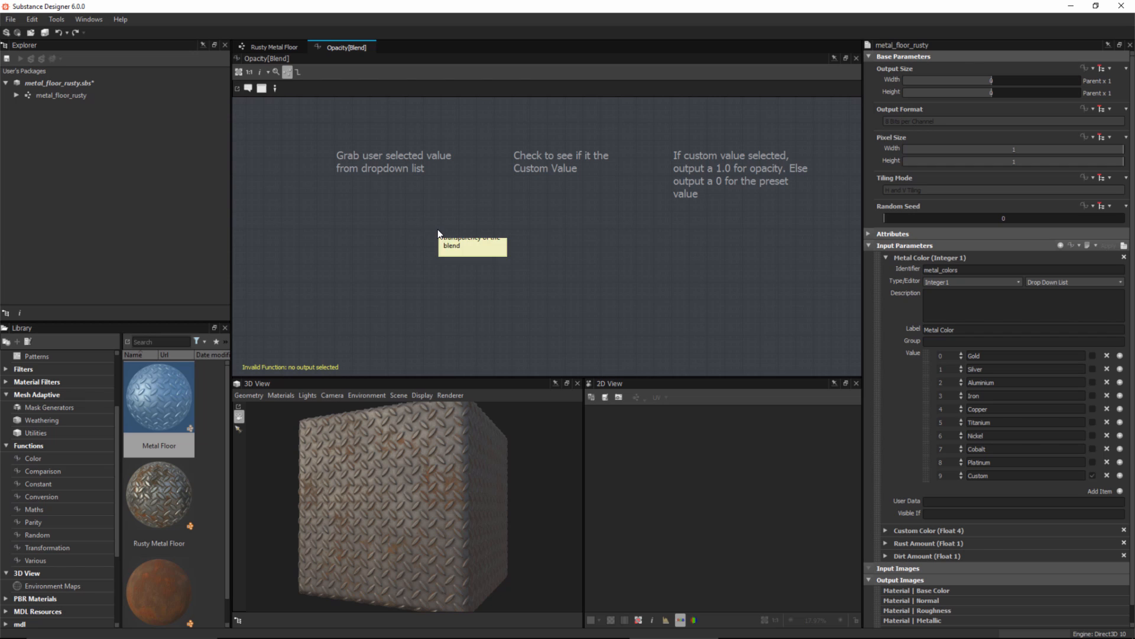
pyautogui.press('space')
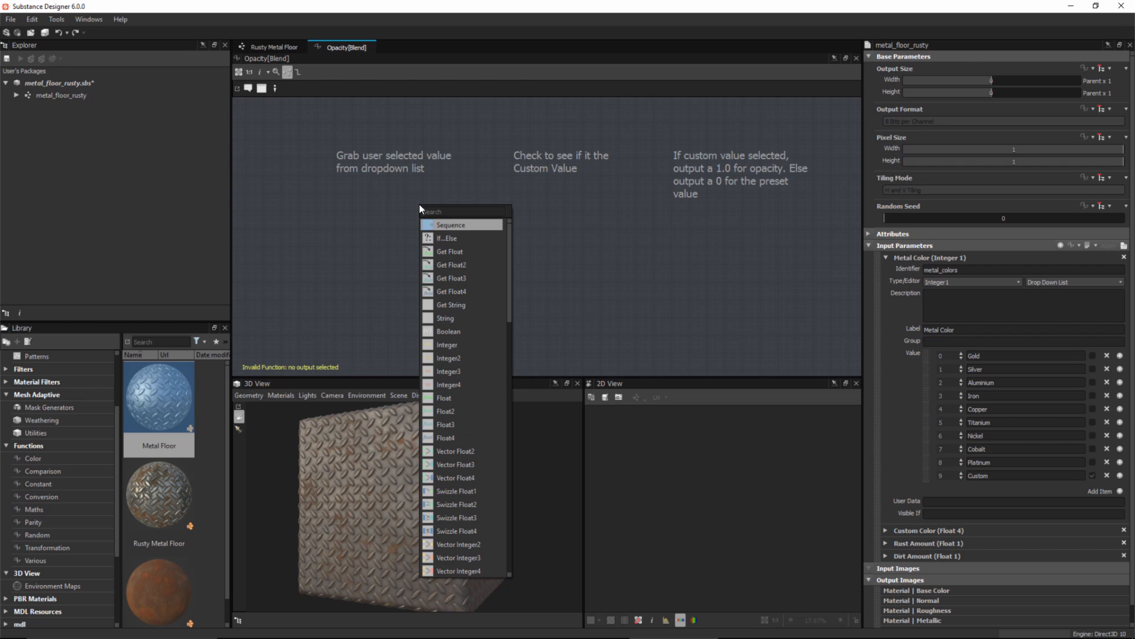
pyautogui.write('get')
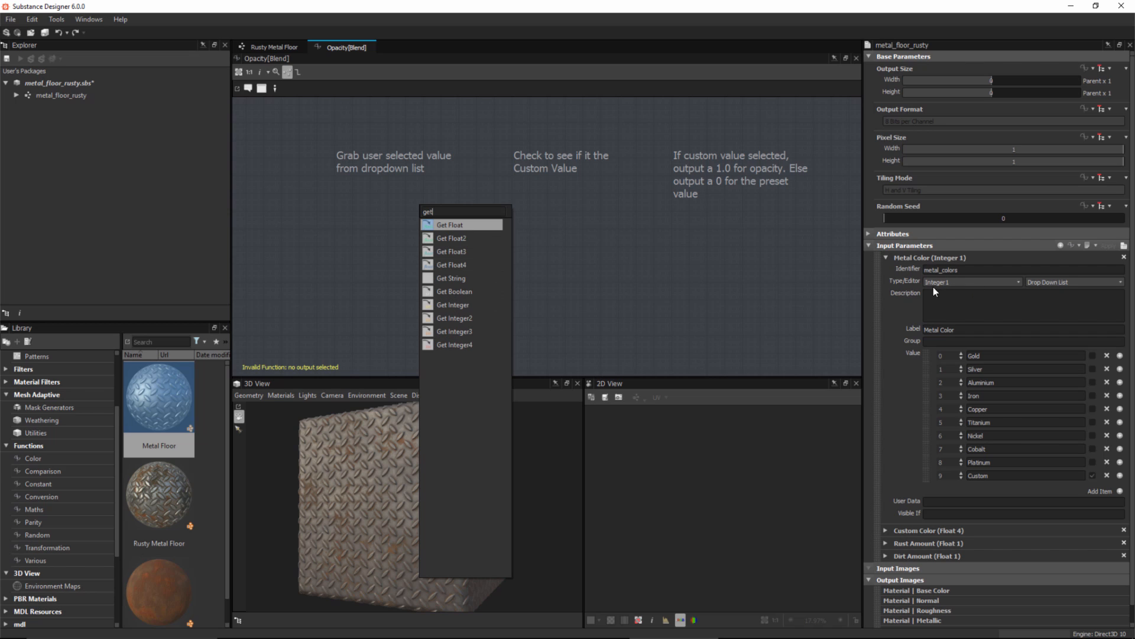
pyautogui.click(462, 306)
pyautogui.moveTo(388, 231); pyautogui.dragTo(374, 232)
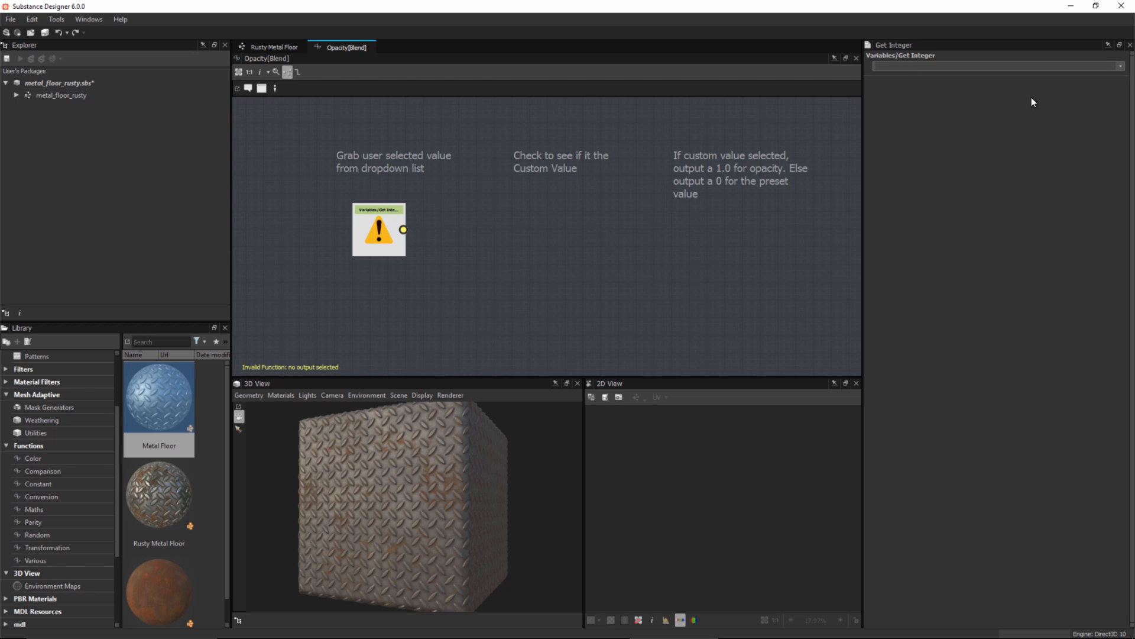
pyautogui.click(1120, 66)
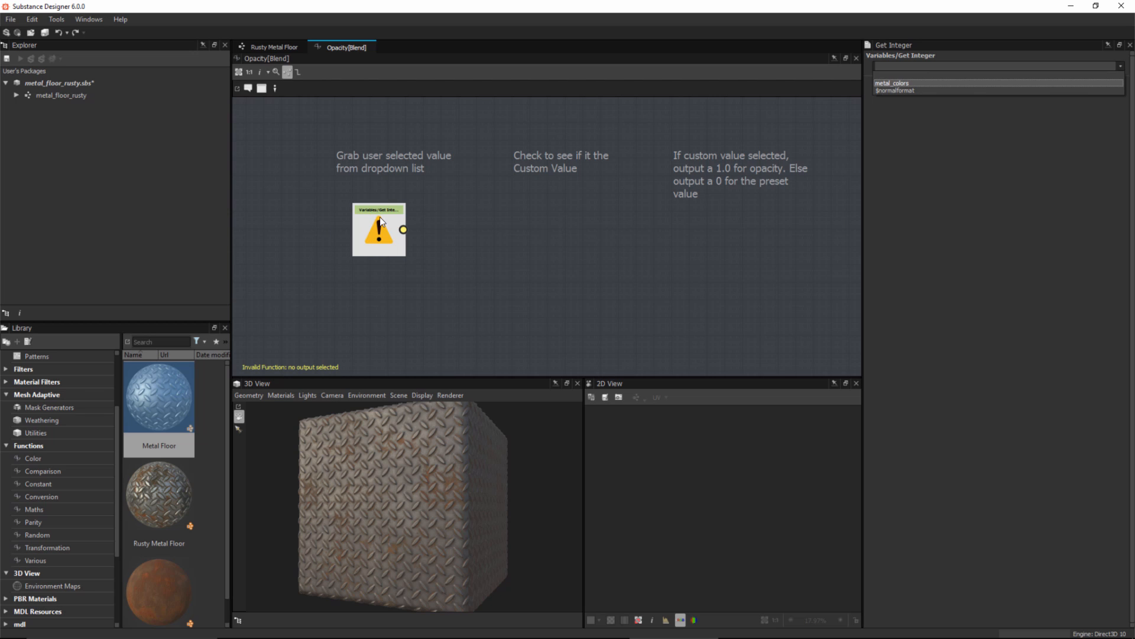
pyautogui.click(893, 84)
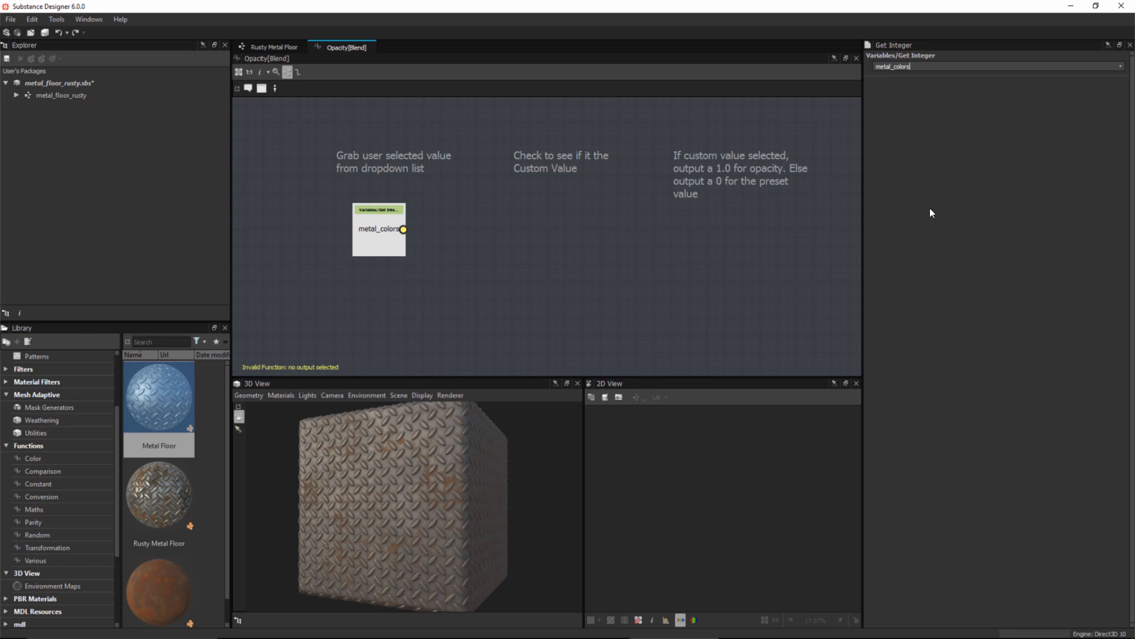
pyautogui.scroll(3, 402, 168)
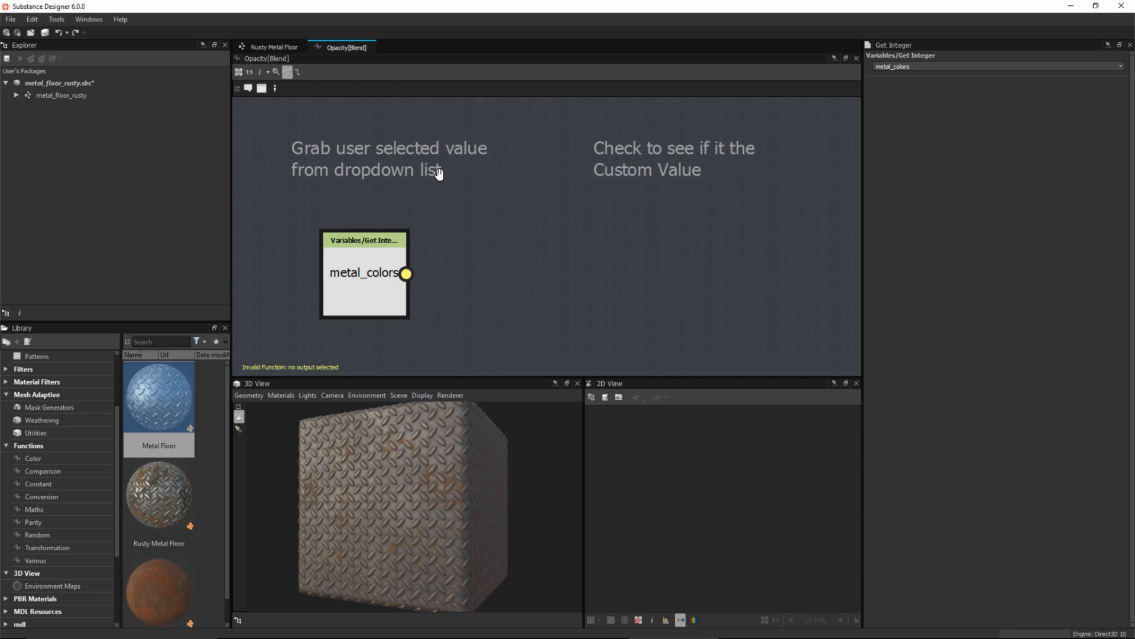
pyautogui.scroll(-3, 476, 238)
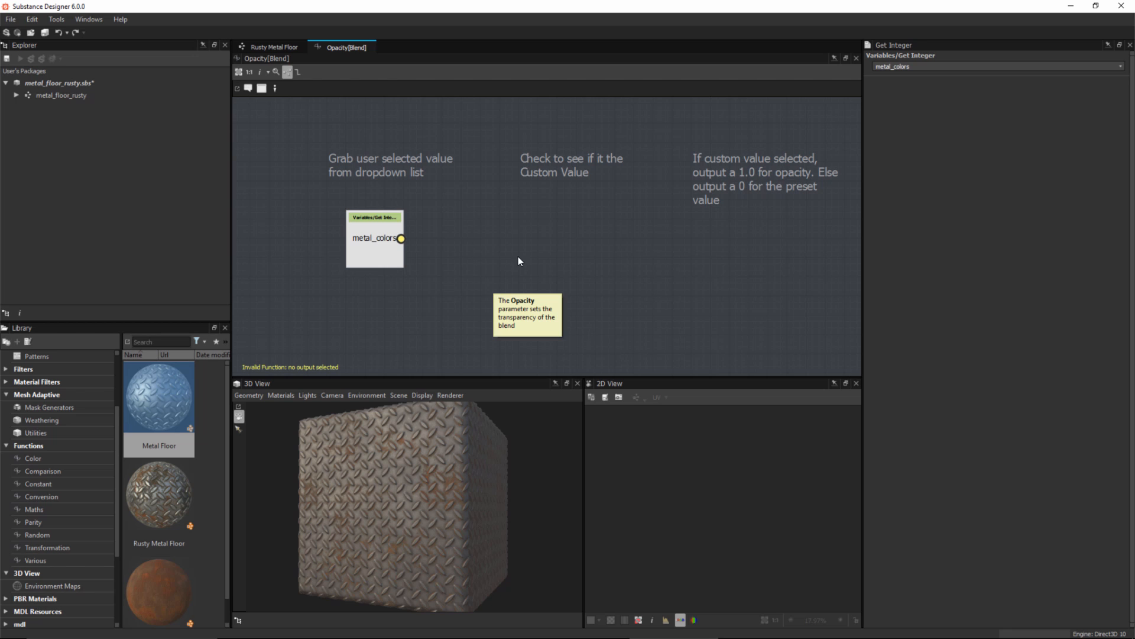
pyautogui.moveTo(518, 257)
pyautogui.mouseDown(button='middle')
pyautogui.moveTo(489, 247)
pyautogui.moveTo(506, 240)
pyautogui.mouseUp(button='middle')
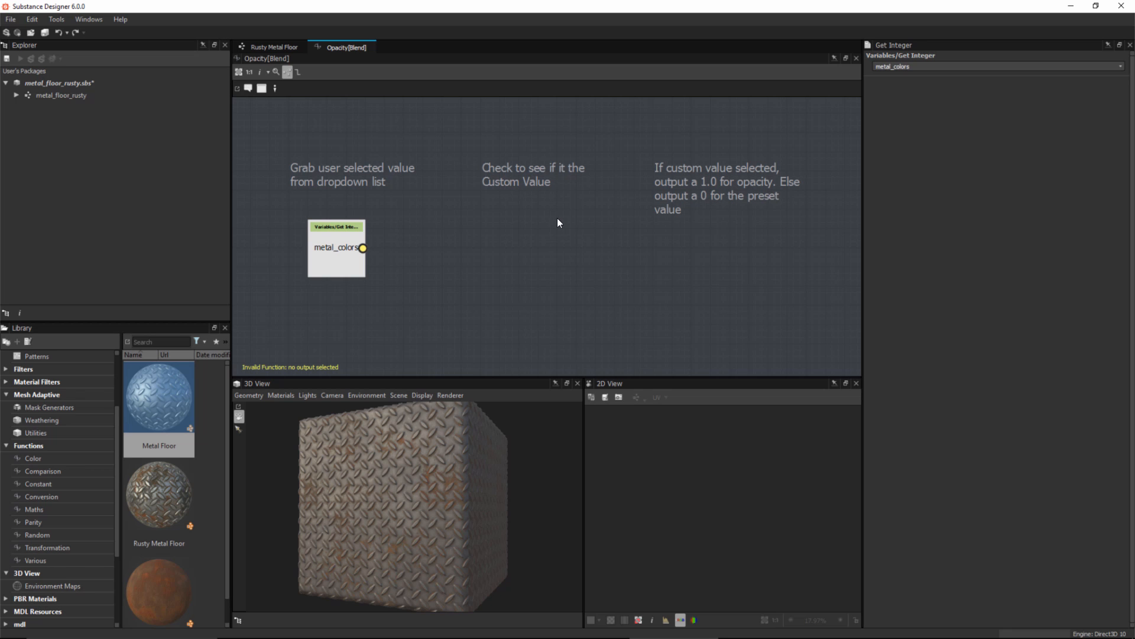
# Check which integer value the Custom item has in the Rusty Metal Floor graph's Metal Color dropdown list.
pyautogui.click(269, 47)
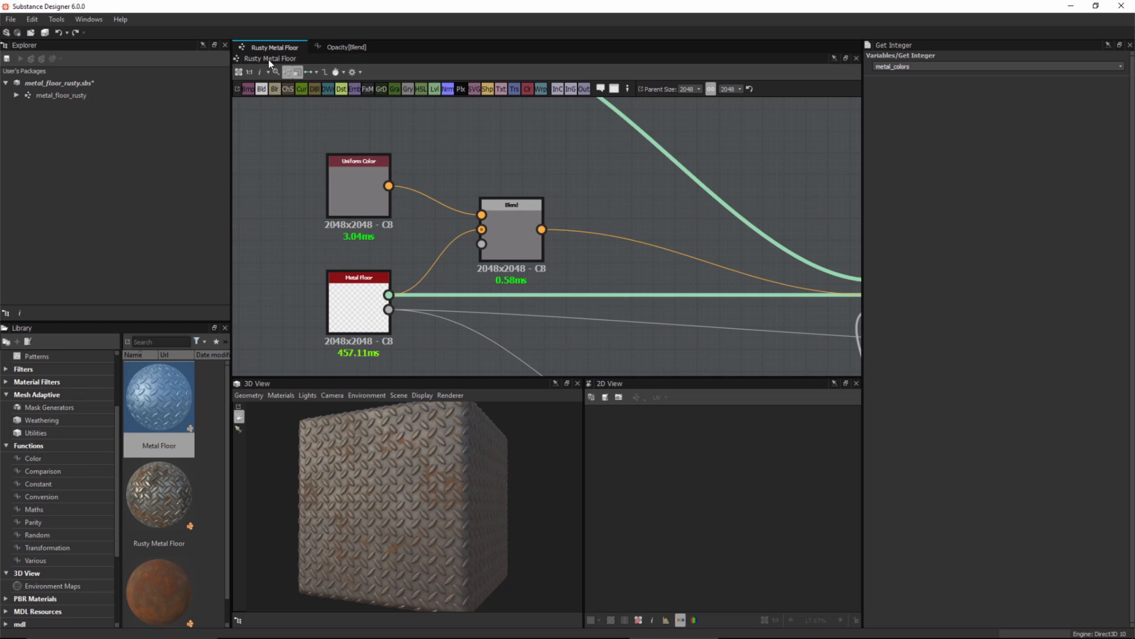
pyautogui.click(648, 172)
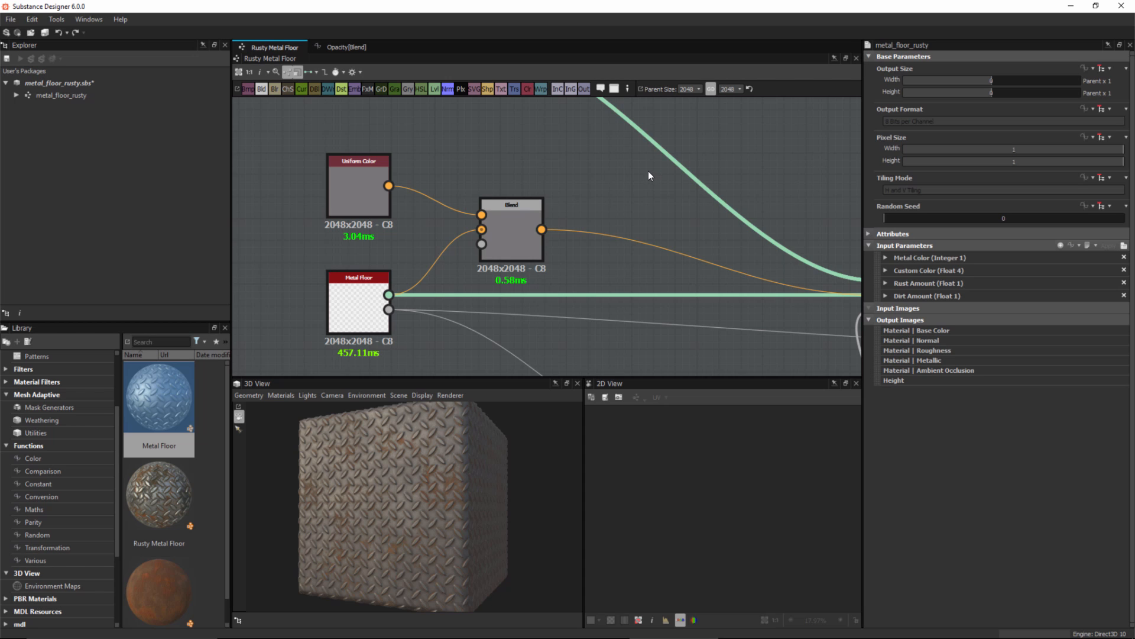
pyautogui.click(886, 257)
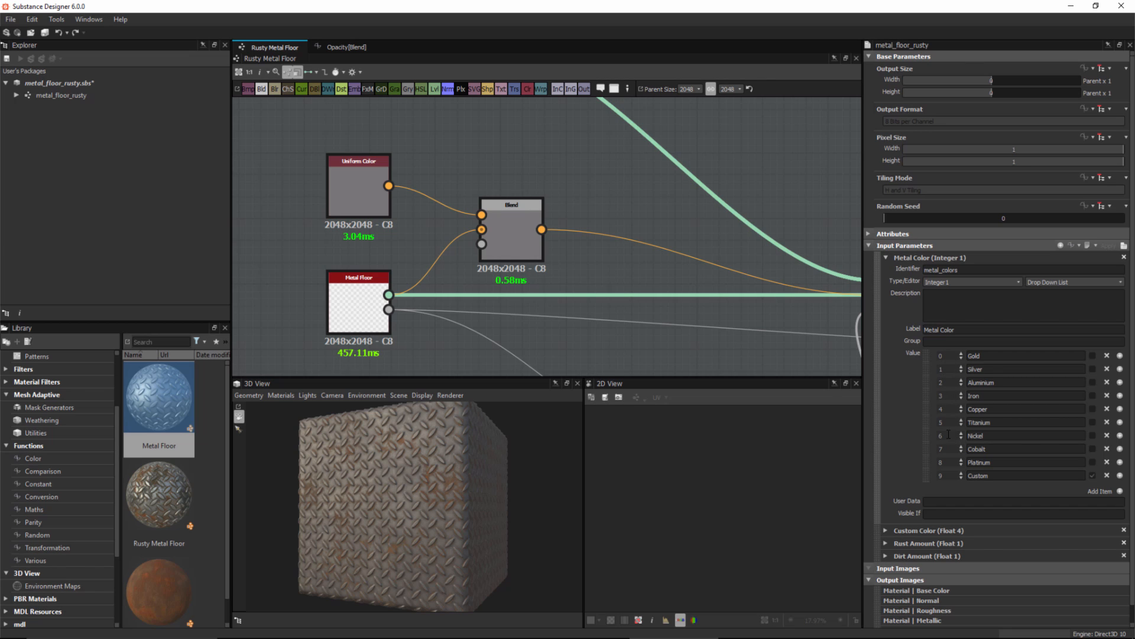
pyautogui.doubleClick(978, 476)
pyautogui.doubleClick(943, 476)
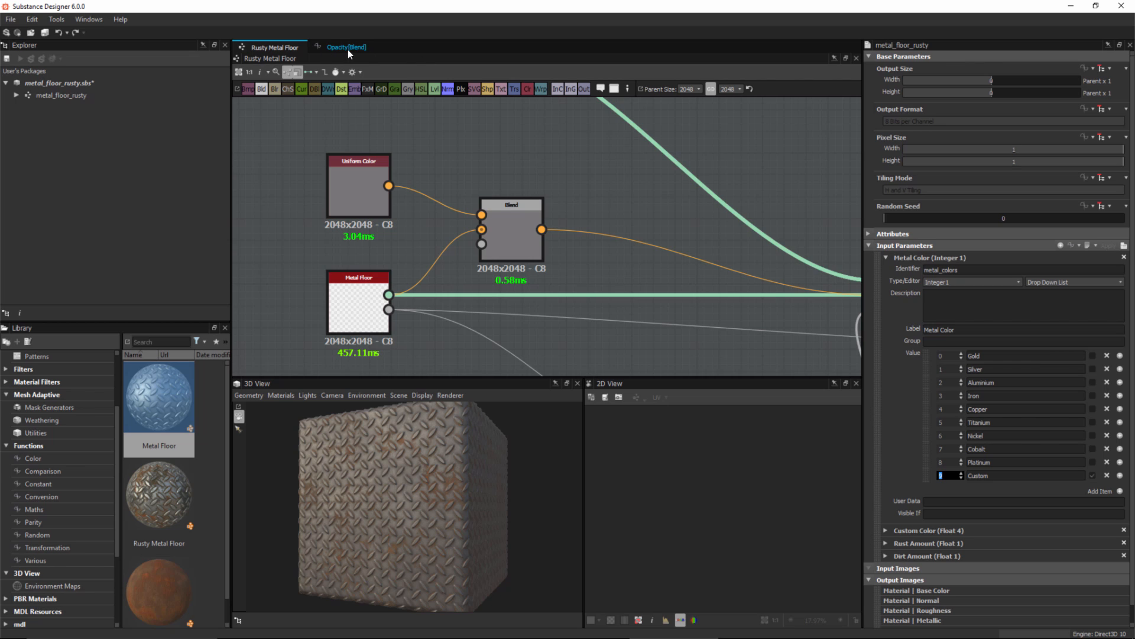
pyautogui.click(946, 479)
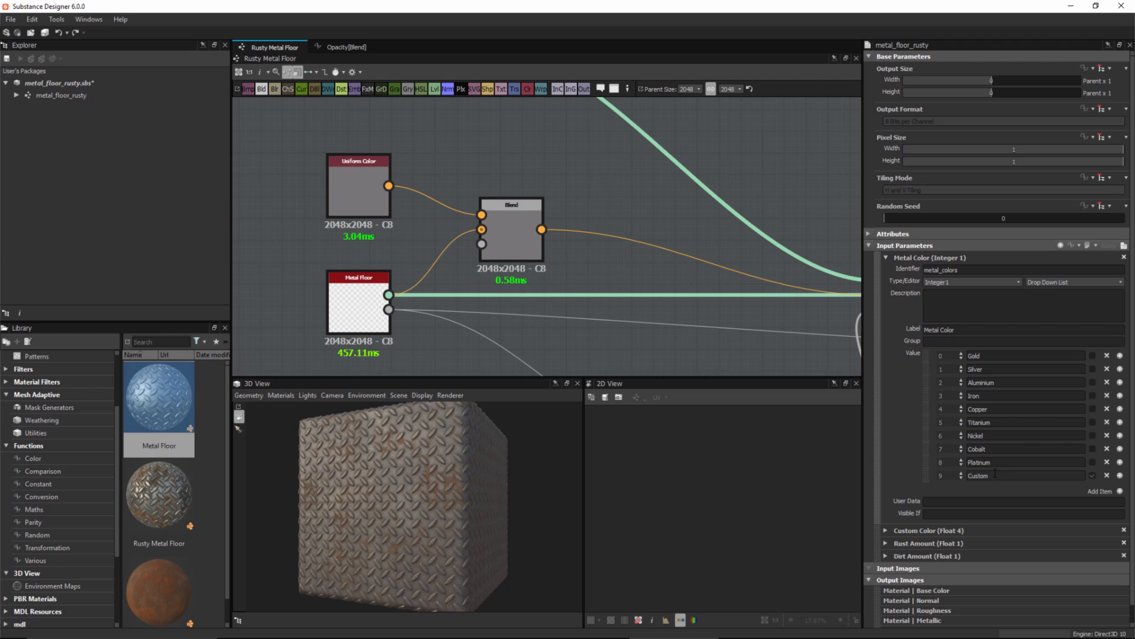
# Add an Equal comparison node to the opacity function below the Custom Value comment.
pyautogui.click(346, 47)
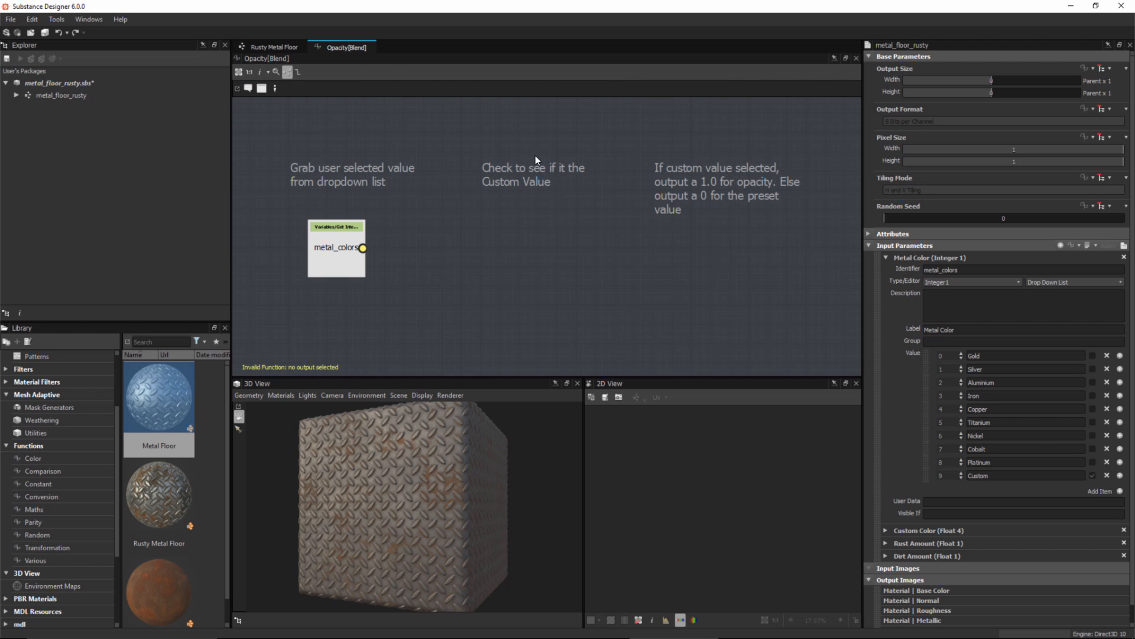
pyautogui.click(508, 230)
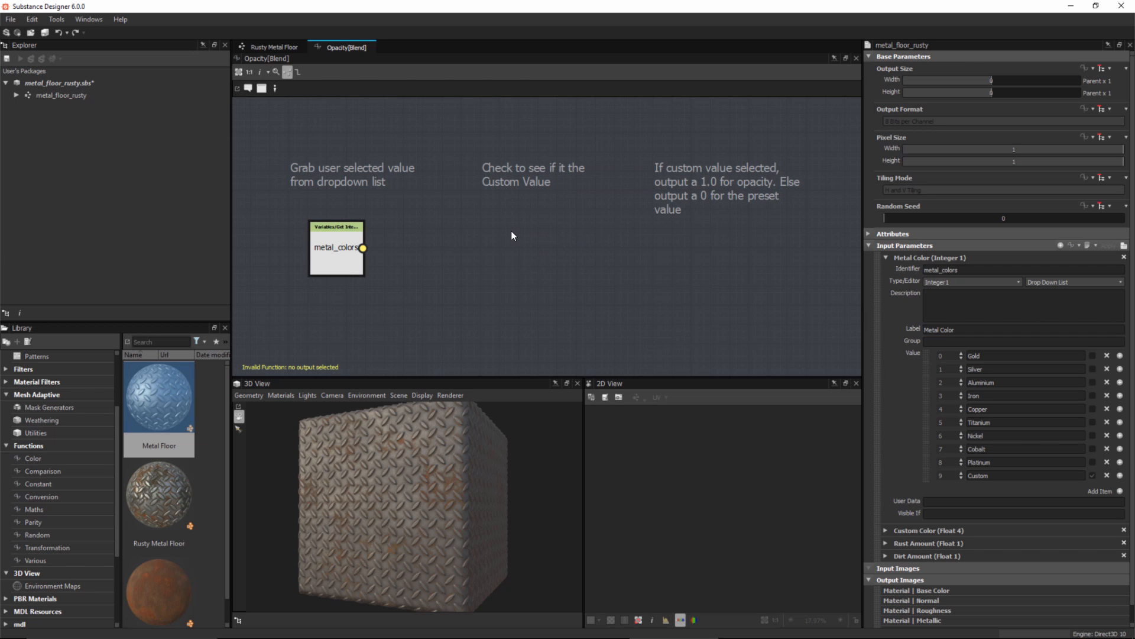
pyautogui.press('space')
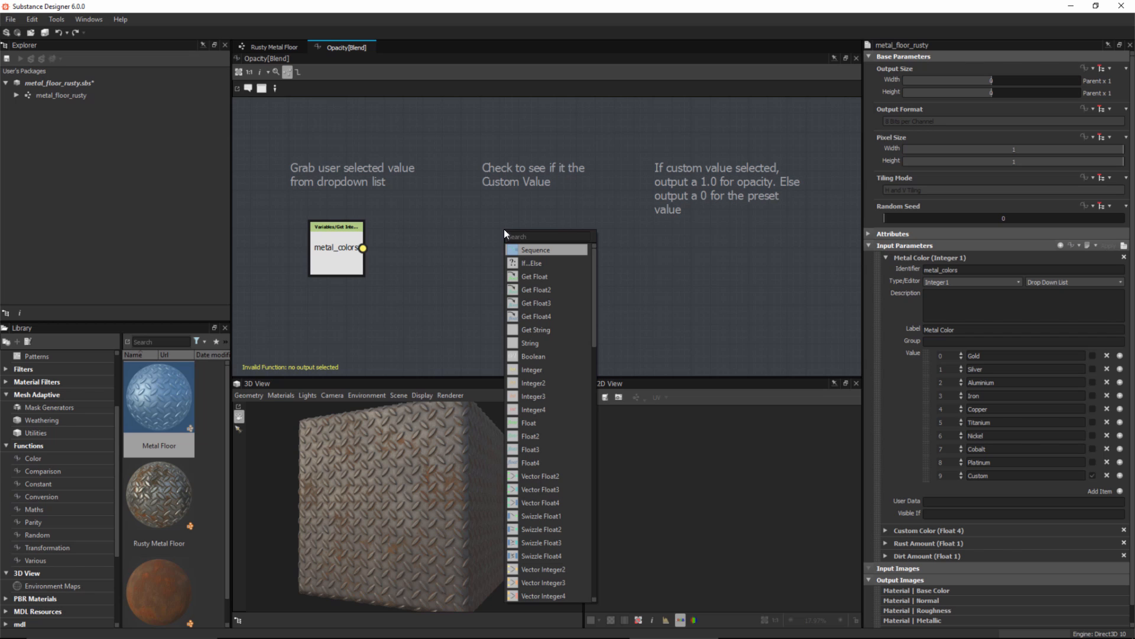
pyautogui.write('eq')
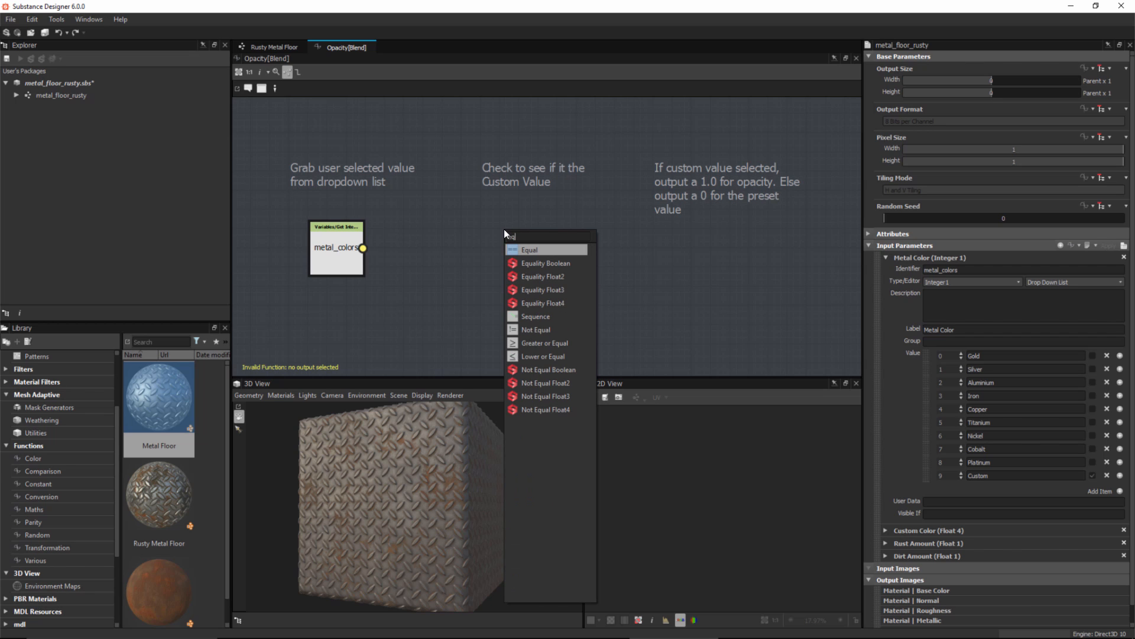
pyautogui.click(532, 248)
pyautogui.moveTo(507, 248); pyautogui.dragTo(507, 268)
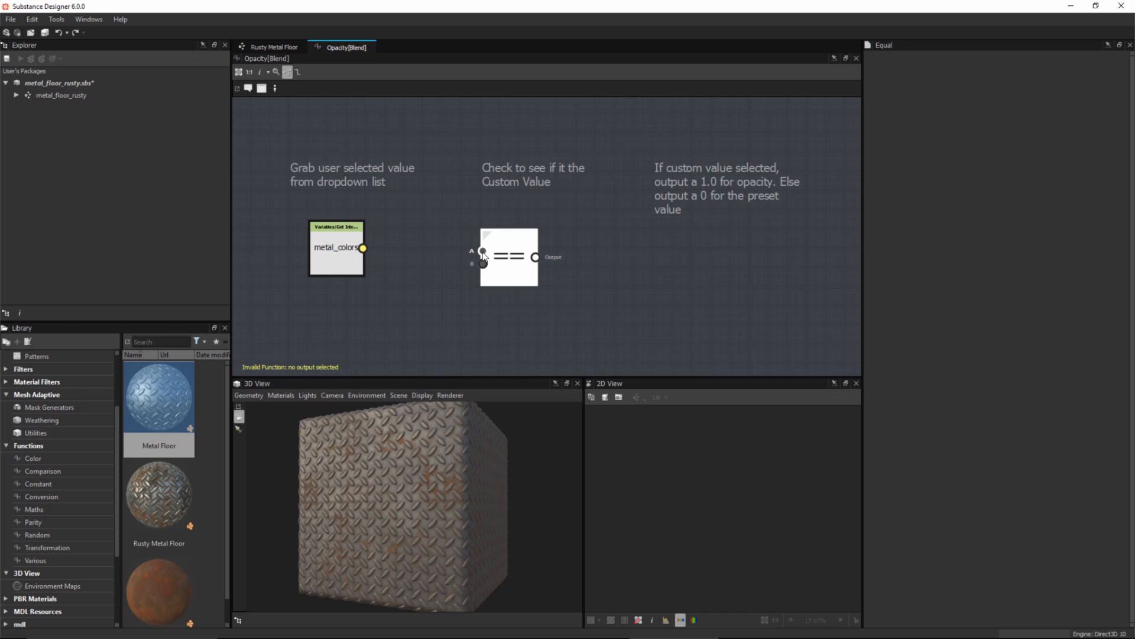
# Connect the metal_colors Get Integer node's output to input A of the Equal node.
pyautogui.moveTo(451, 286); pyautogui.dragTo(467, 274, button='middle')
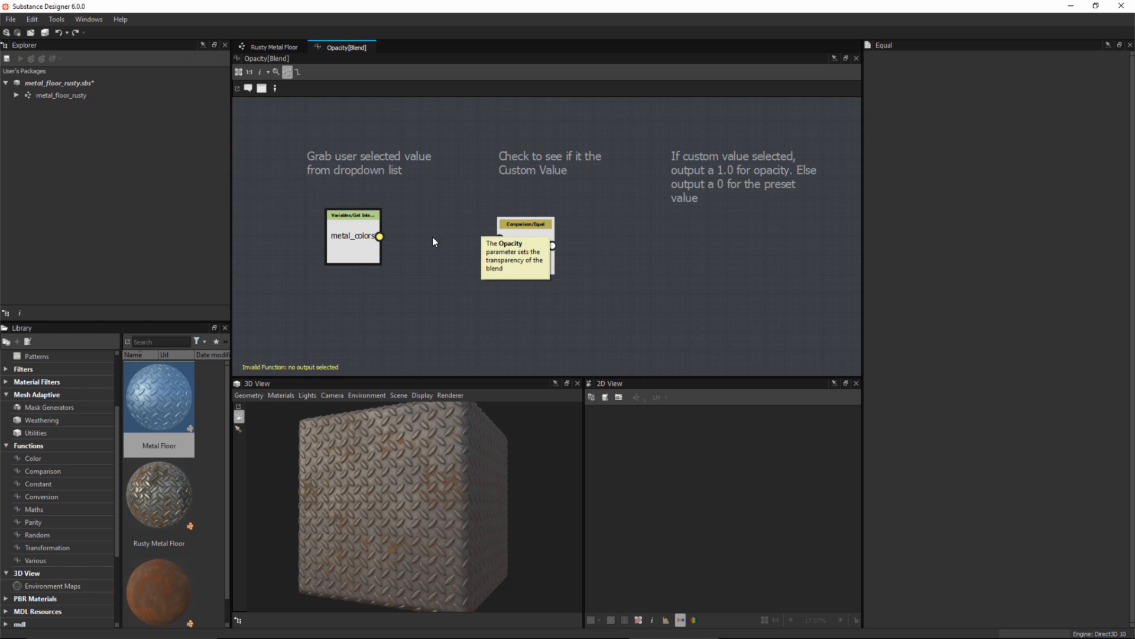
pyautogui.scroll(1, 422, 248)
pyautogui.scroll(1, 422, 251)
pyautogui.moveTo(375, 237); pyautogui.dragTo(414, 185)
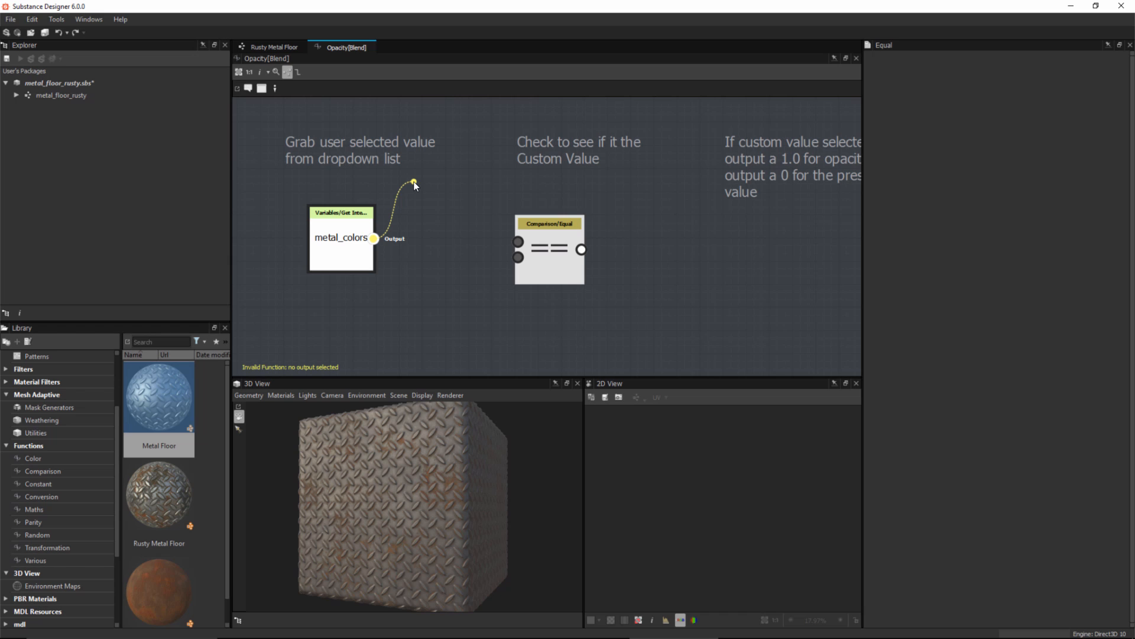
pyautogui.moveTo(414, 186); pyautogui.dragTo(518, 241)
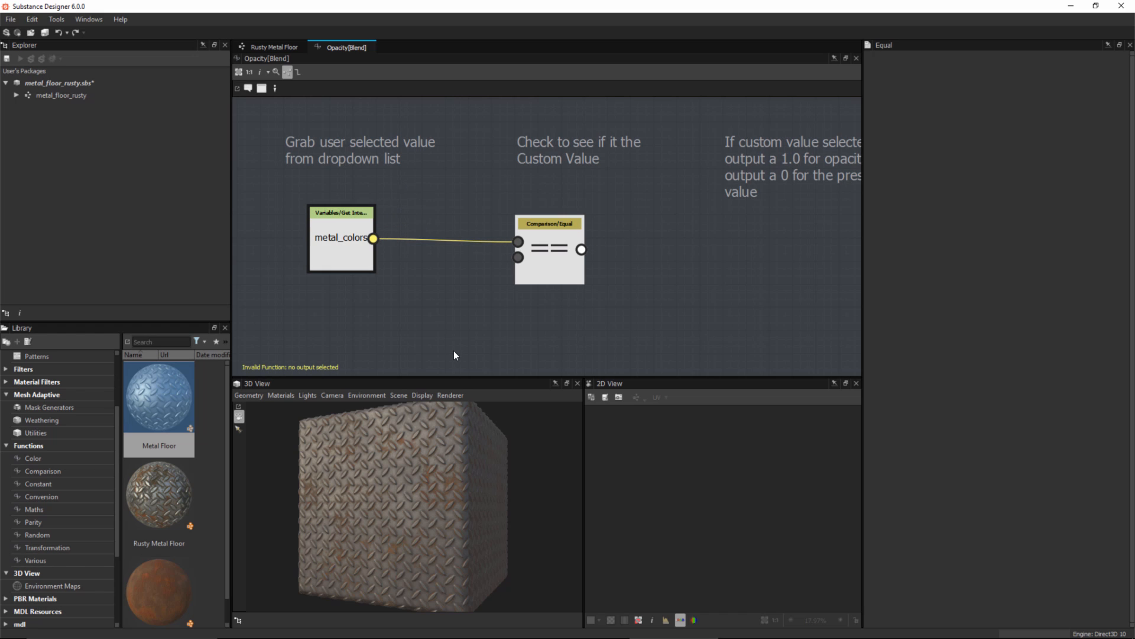
pyautogui.moveTo(489, 316); pyautogui.dragTo(509, 294, button='middle')
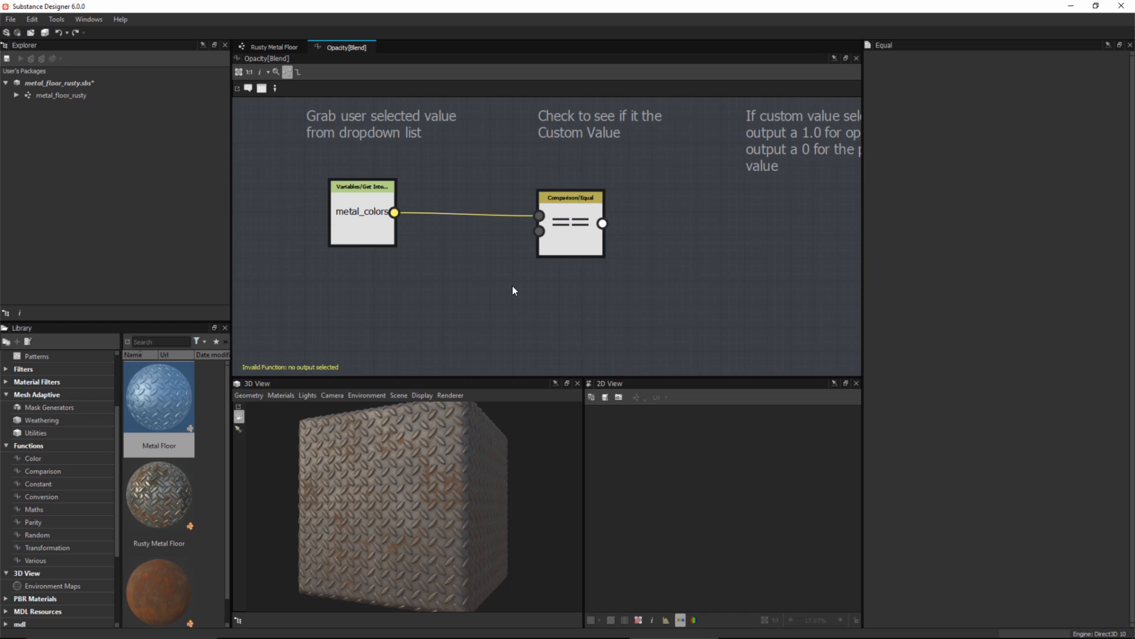
# Add an Integer constant node set to 9 below the metal_colors node and connect it to the Equal node's second input.
pyautogui.press('space')
pyautogui.write('int')
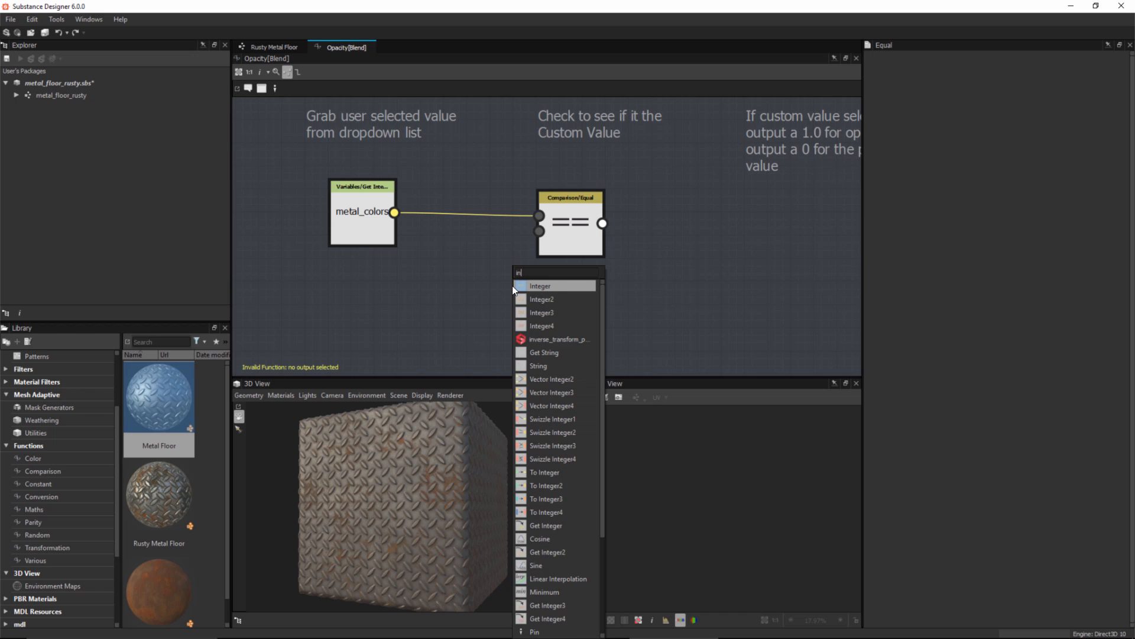
pyautogui.click(549, 286)
pyautogui.moveTo(502, 283); pyautogui.dragTo(445, 308)
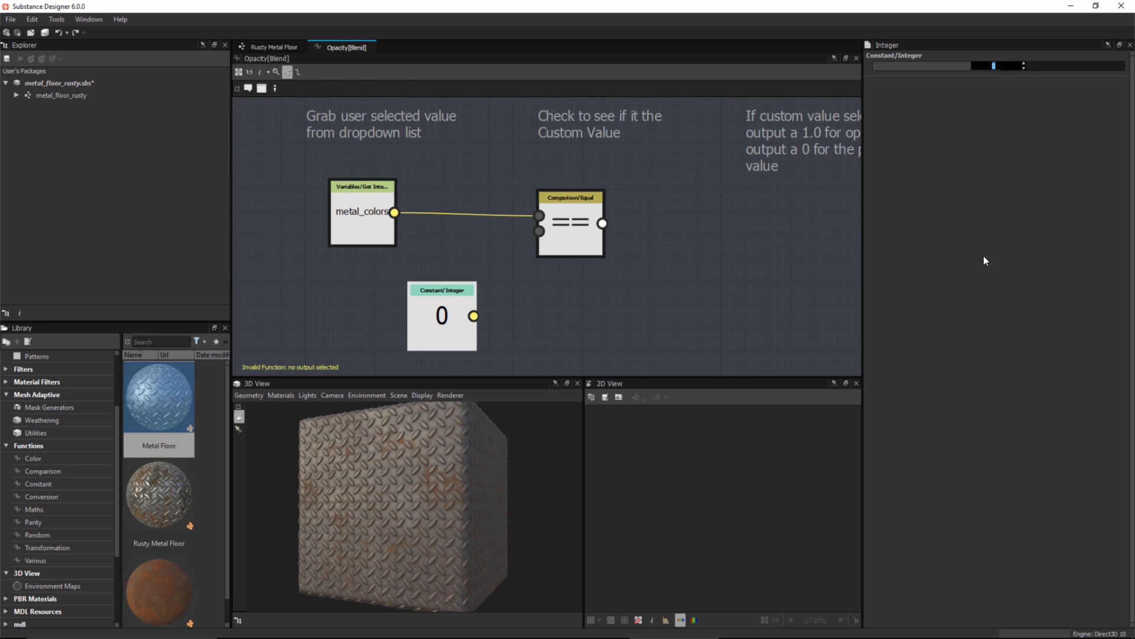
pyautogui.write('9')
pyautogui.press('Return')
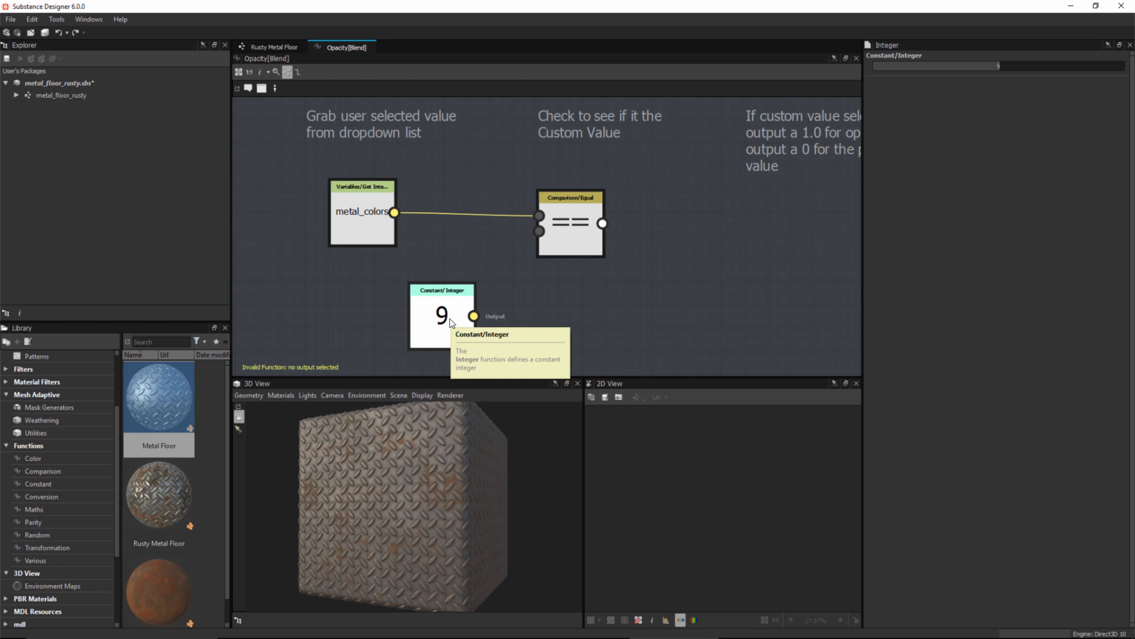
pyautogui.moveTo(473, 316); pyautogui.dragTo(578, 223)
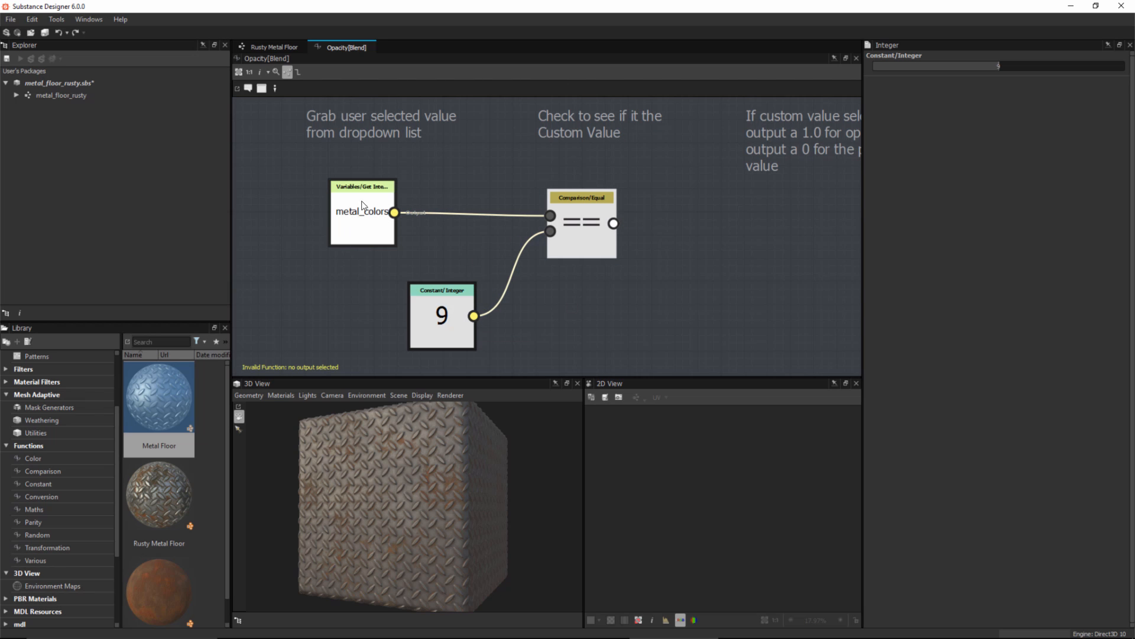
# Arrange the nodes so metal_colors sits directly above the constant 9 and the Equal node is vertically centred between them.
pyautogui.moveTo(346, 229); pyautogui.dragTo(309, 228)
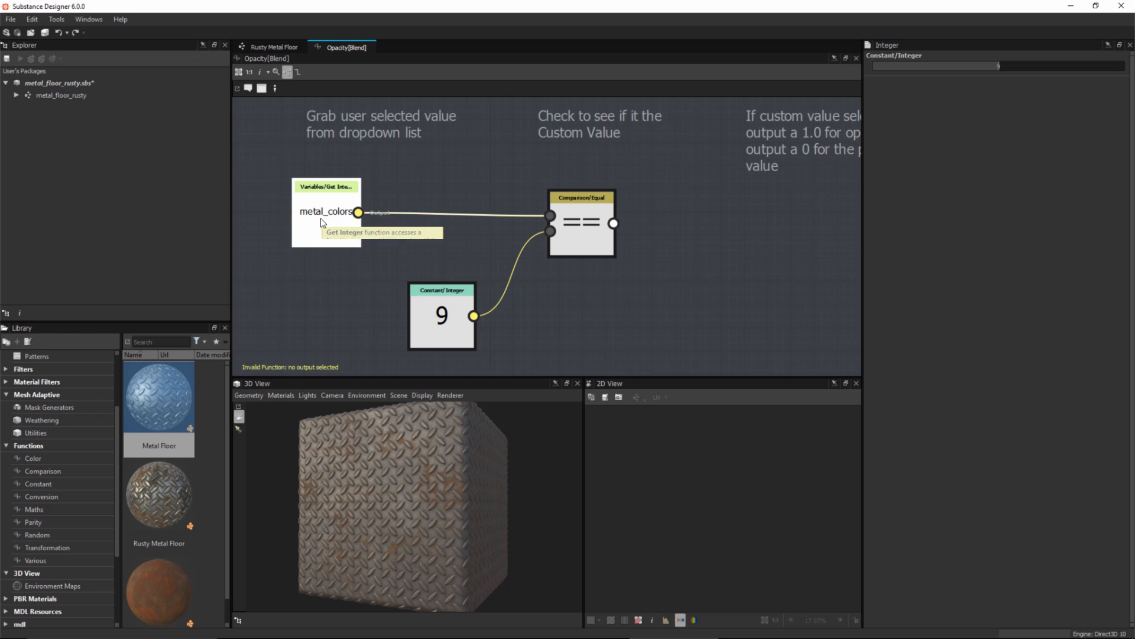
pyautogui.moveTo(586, 218); pyautogui.dragTo(597, 217)
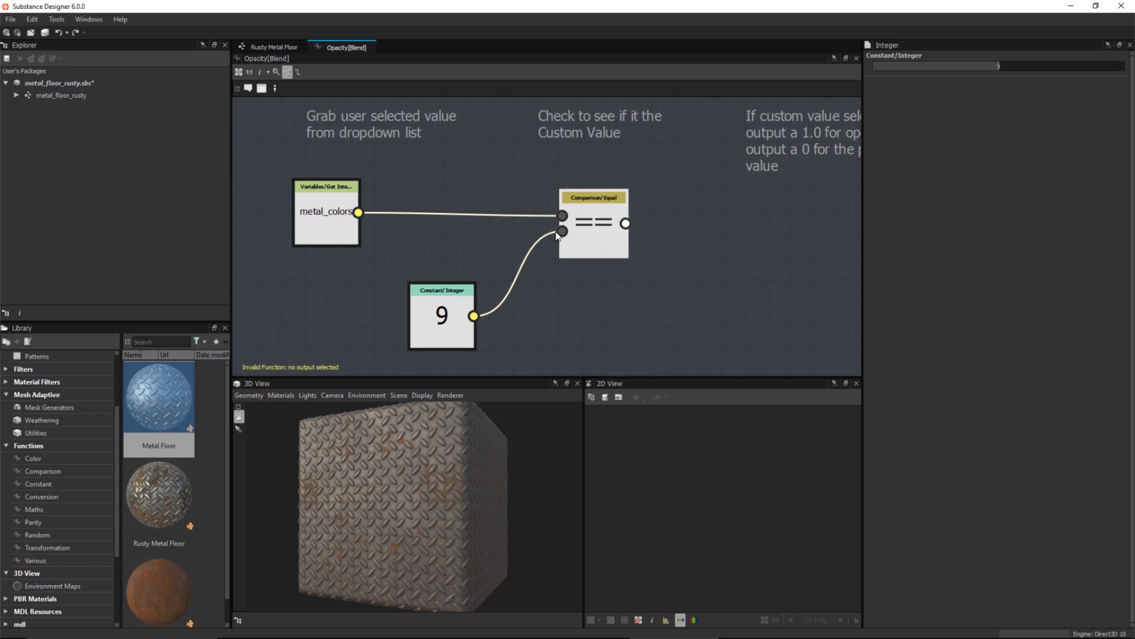
pyautogui.click(598, 236)
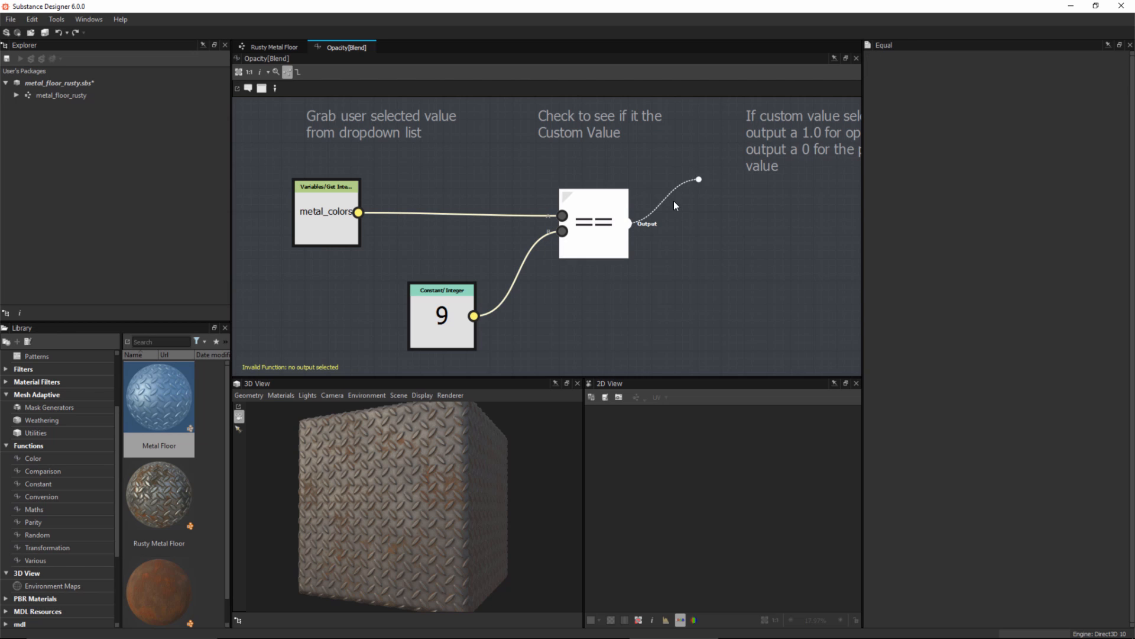
pyautogui.moveTo(694, 188); pyautogui.dragTo(682, 197)
pyautogui.moveTo(629, 224)
pyautogui.mouseDown(button='middle')
pyautogui.moveTo(516, 227)
pyautogui.moveTo(621, 214)
pyautogui.mouseUp(button='middle')
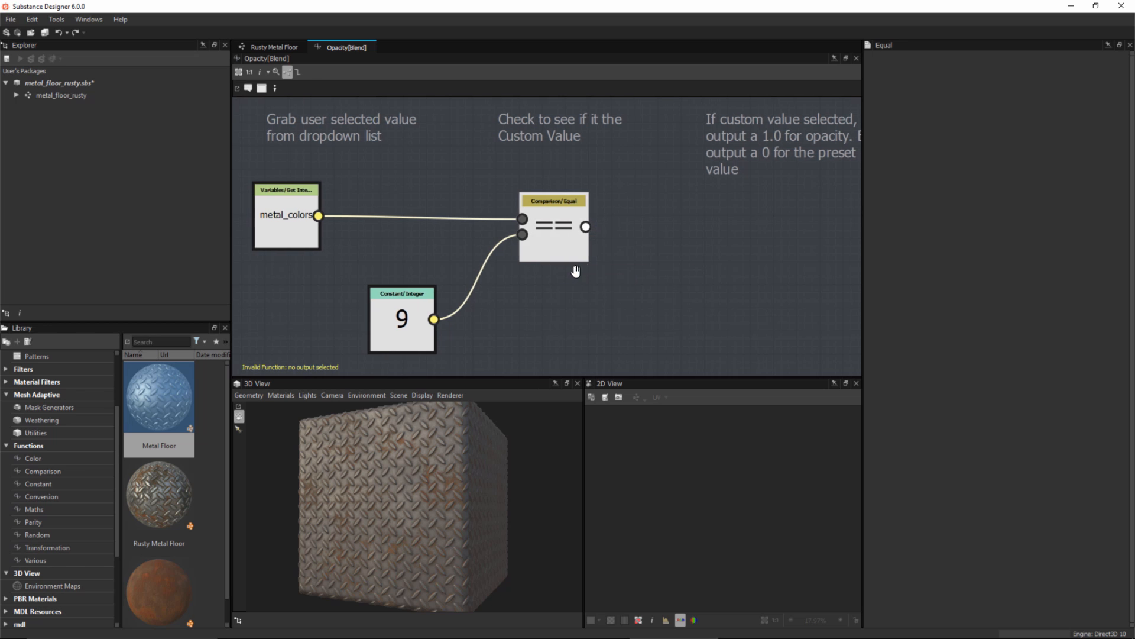
pyautogui.moveTo(555, 289); pyautogui.dragTo(635, 282, button='middle')
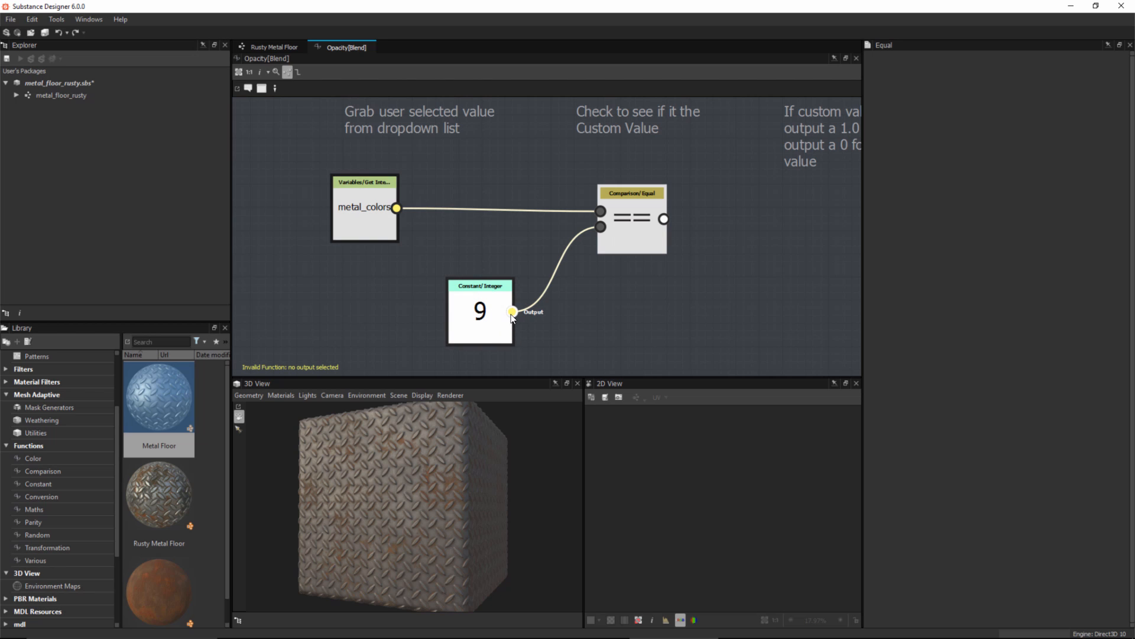
pyautogui.moveTo(381, 223); pyautogui.dragTo(469, 231)
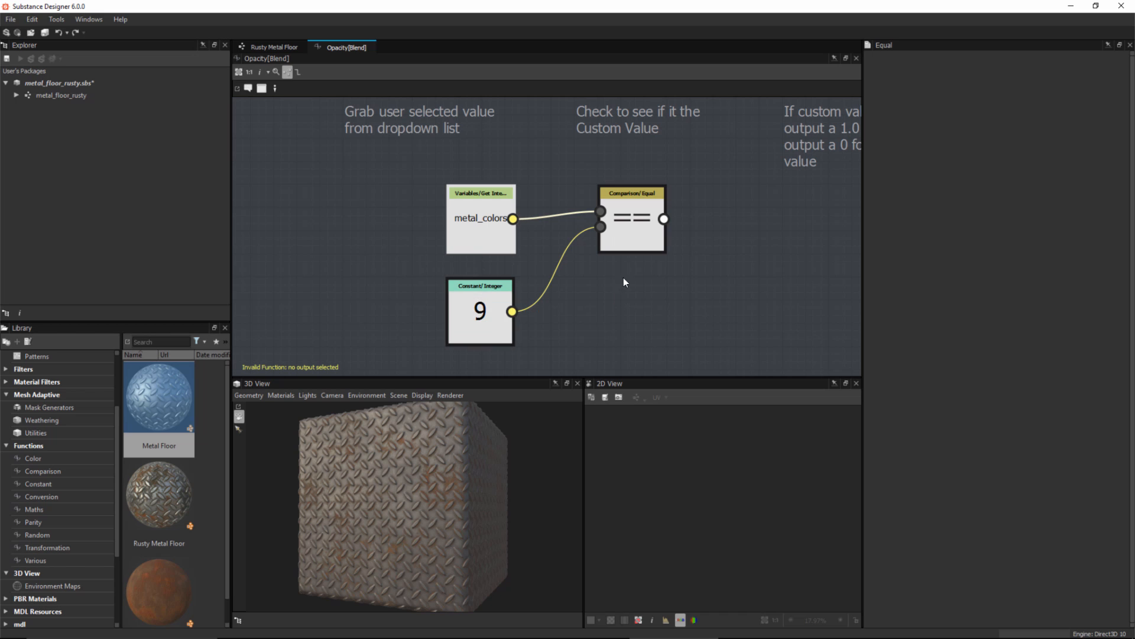
pyautogui.moveTo(638, 218); pyautogui.dragTo(639, 262)
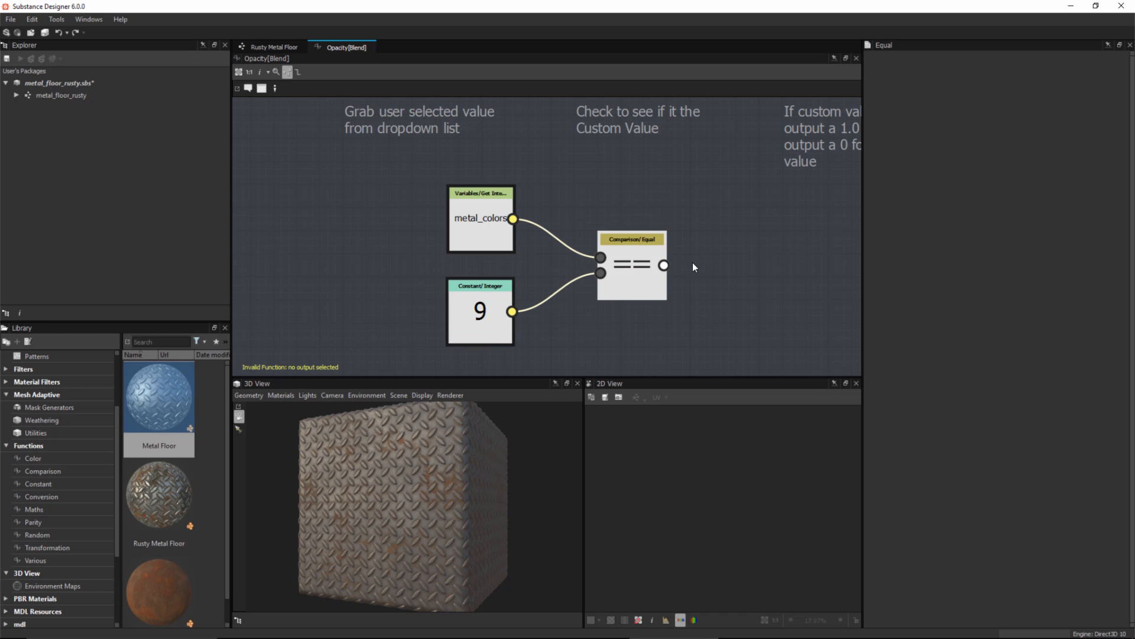
pyautogui.rightClick(701, 226)
pyautogui.write('fl')
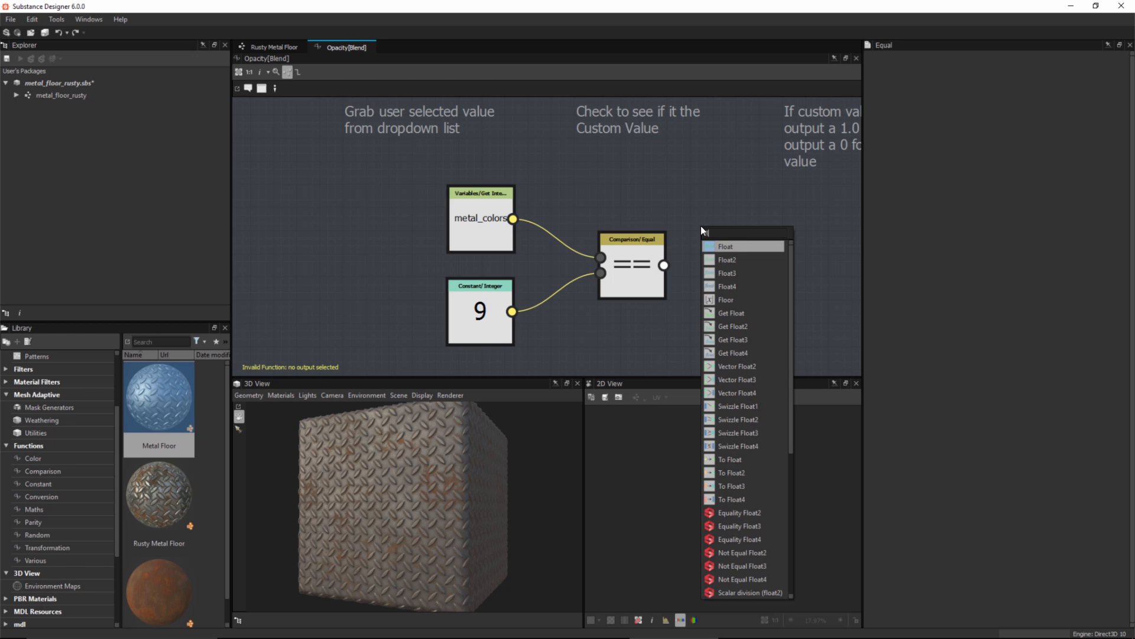
pyautogui.click(712, 246)
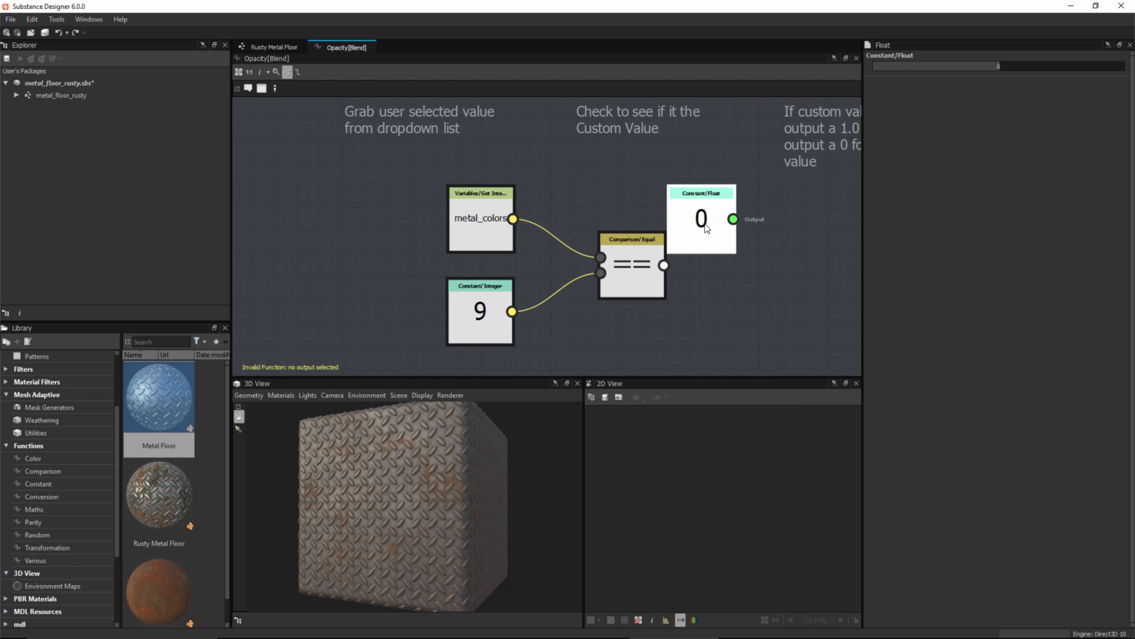
pyautogui.moveTo(715, 237); pyautogui.dragTo(646, 191)
pyautogui.moveTo(1023, 73); pyautogui.dragTo(1038, 69)
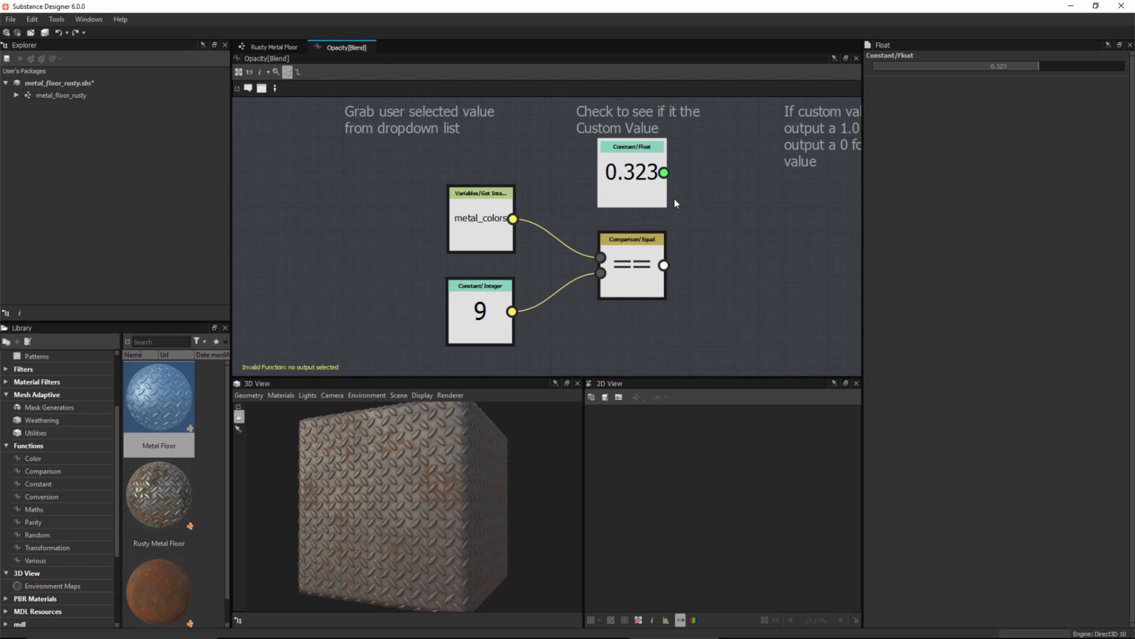
pyautogui.press('Delete')
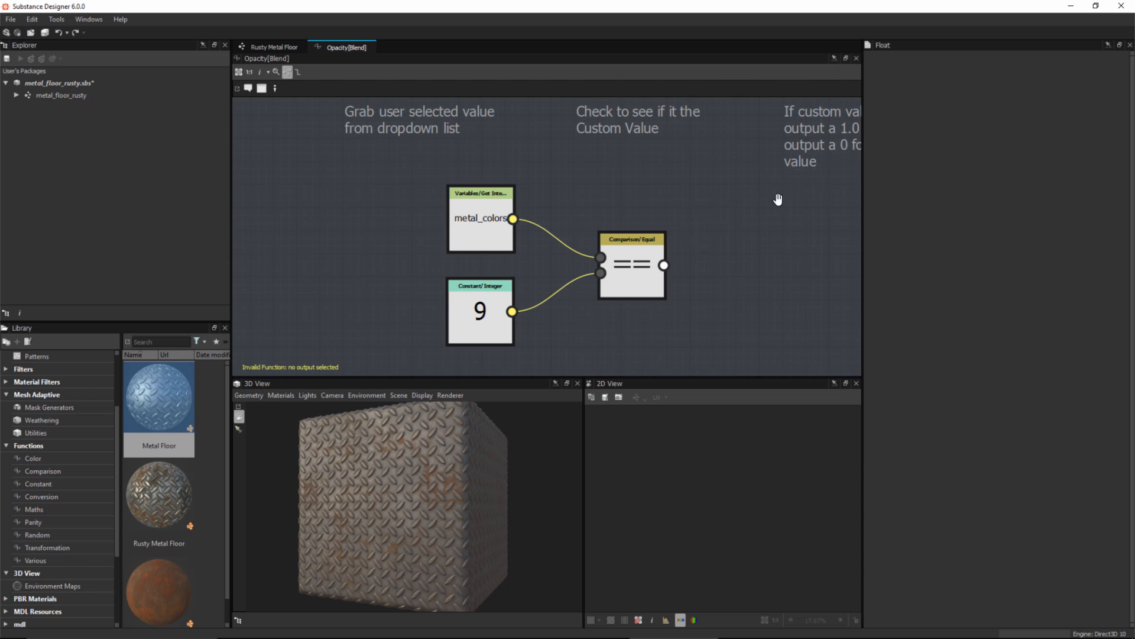
# Add an If...Else node below the opacity output comment and connect the Equal node's output to its Condition input.
pyautogui.moveTo(780, 198); pyautogui.dragTo(603, 202, button='middle')
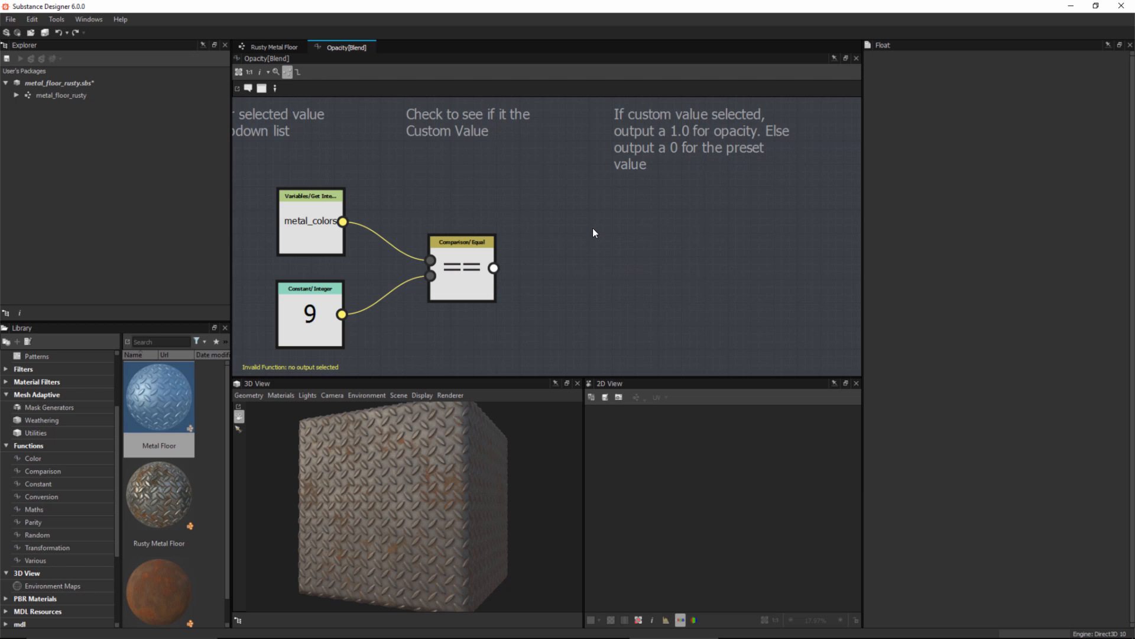
pyautogui.press('space')
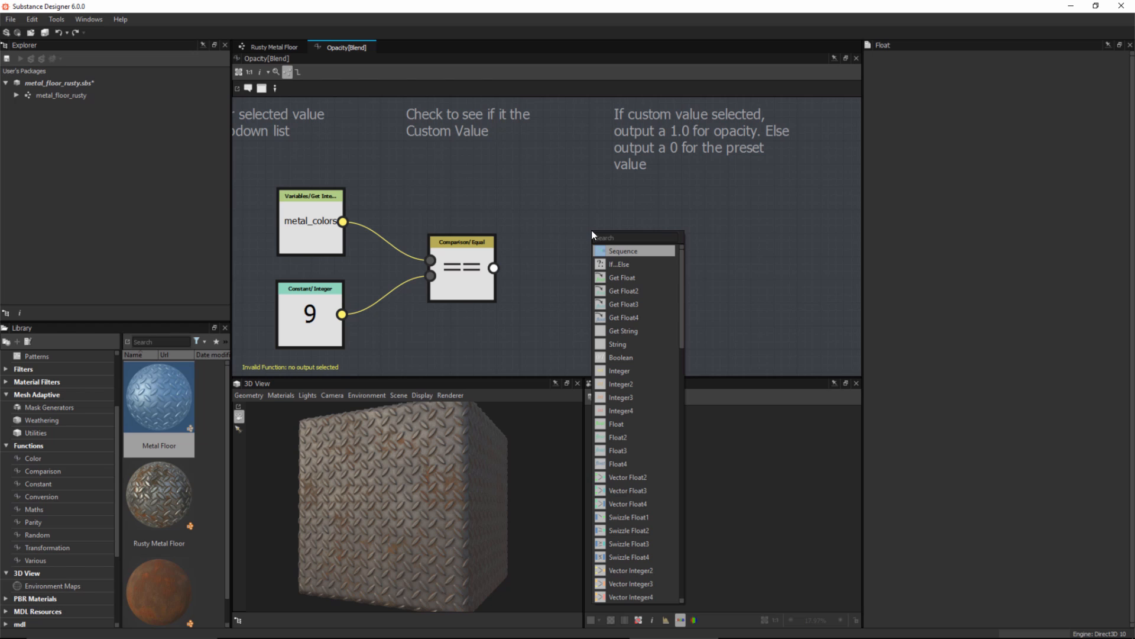
pyautogui.click(618, 266)
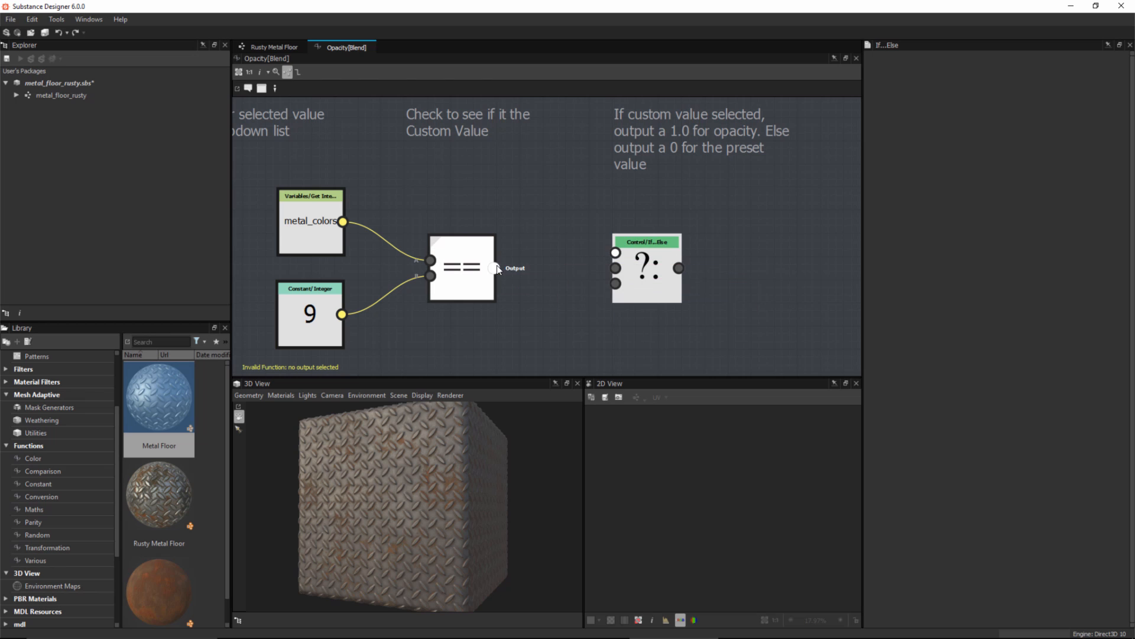
pyautogui.moveTo(522, 218); pyautogui.dragTo(670, 281)
pyautogui.moveTo(587, 322); pyautogui.dragTo(633, 290, button='middle')
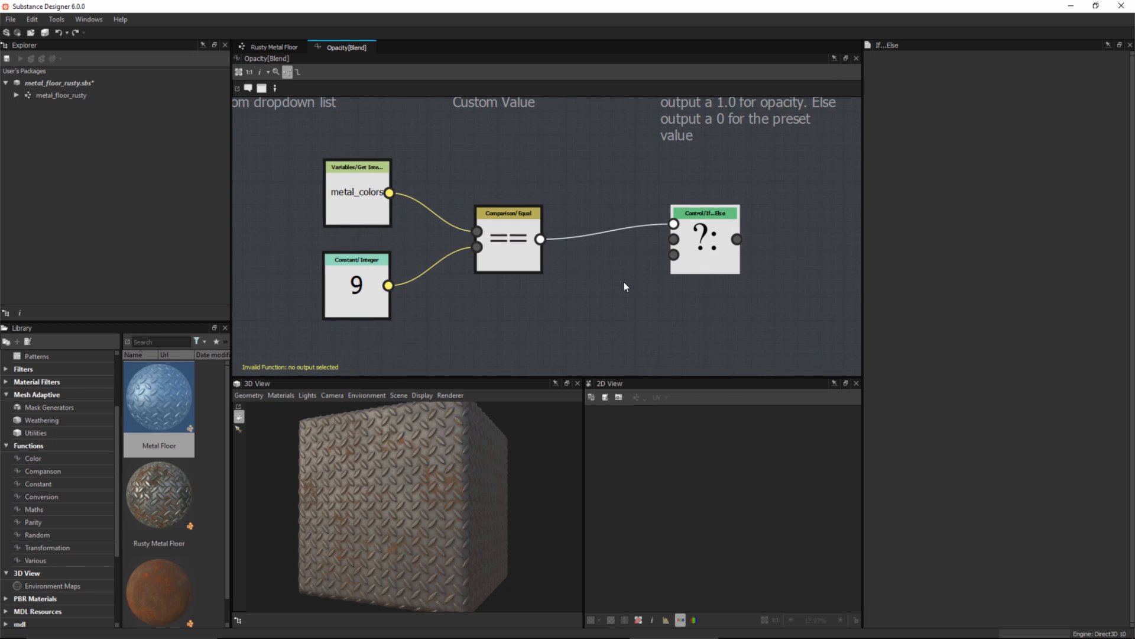
pyautogui.moveTo(286, 153); pyautogui.dragTo(533, 321)
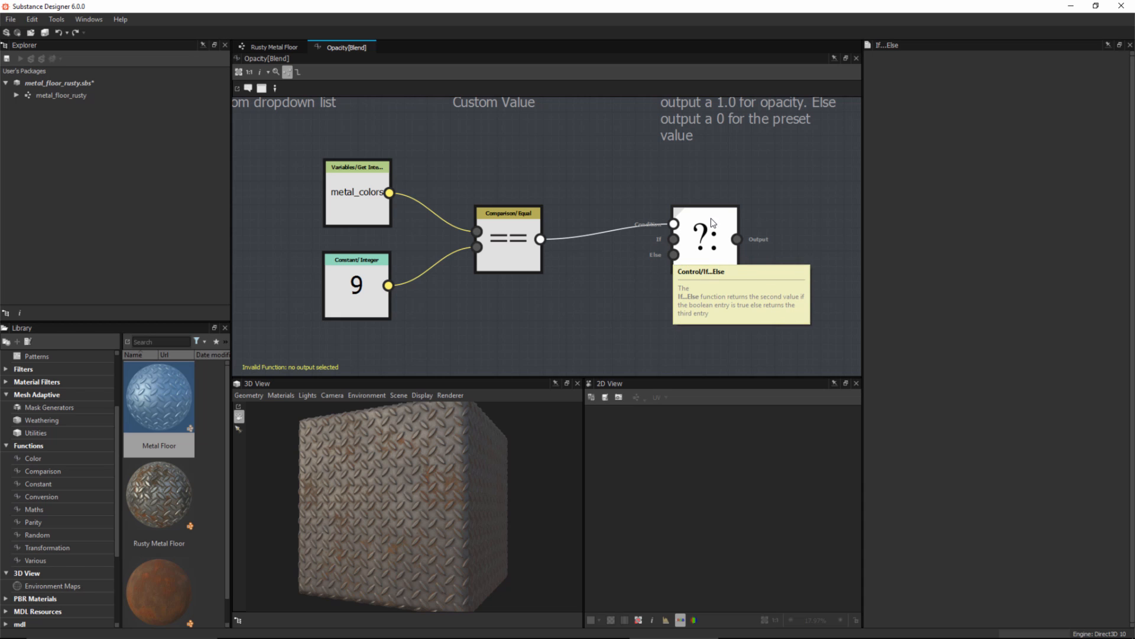
pyautogui.press('f')
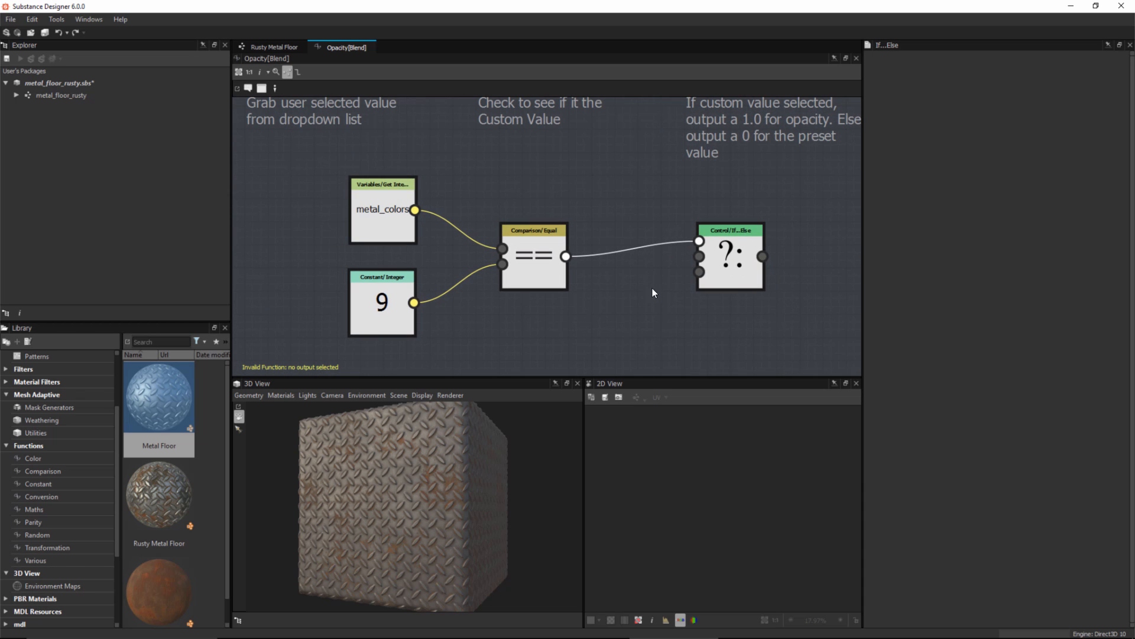
# Move the If...Else node farther from Equal and place two Float constant nodes, one above the other, between them.
pyautogui.moveTo(559, 255); pyautogui.dragTo(485, 243, button='middle')
pyautogui.moveTo(662, 253); pyautogui.dragTo(697, 253)
pyautogui.moveTo(599, 287); pyautogui.dragTo(599, 275, button='middle')
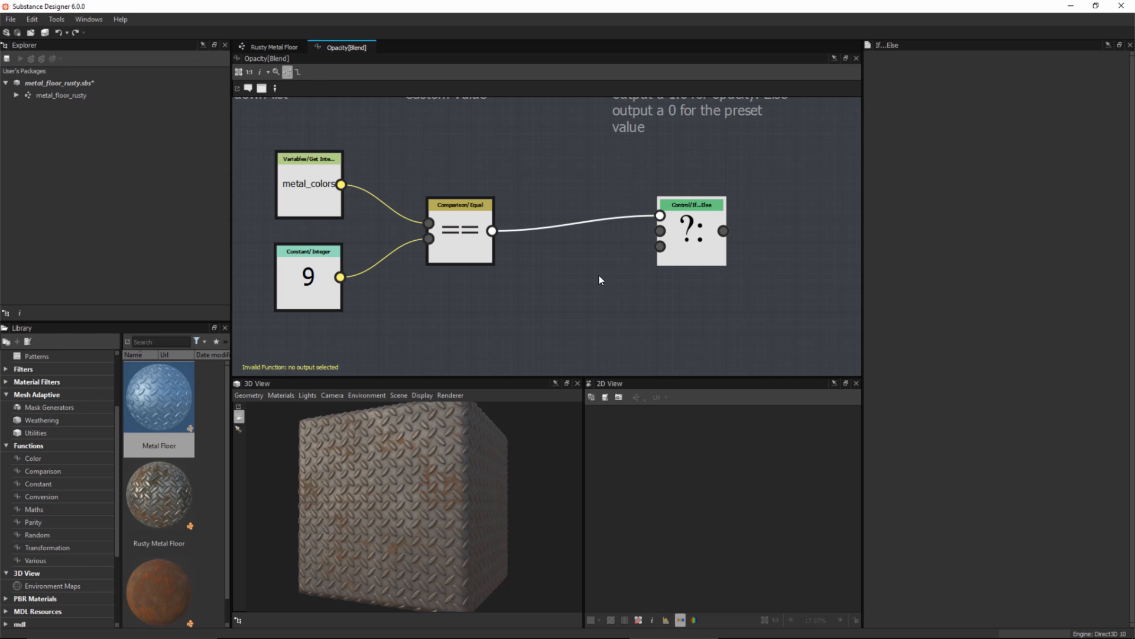
pyautogui.click(601, 248)
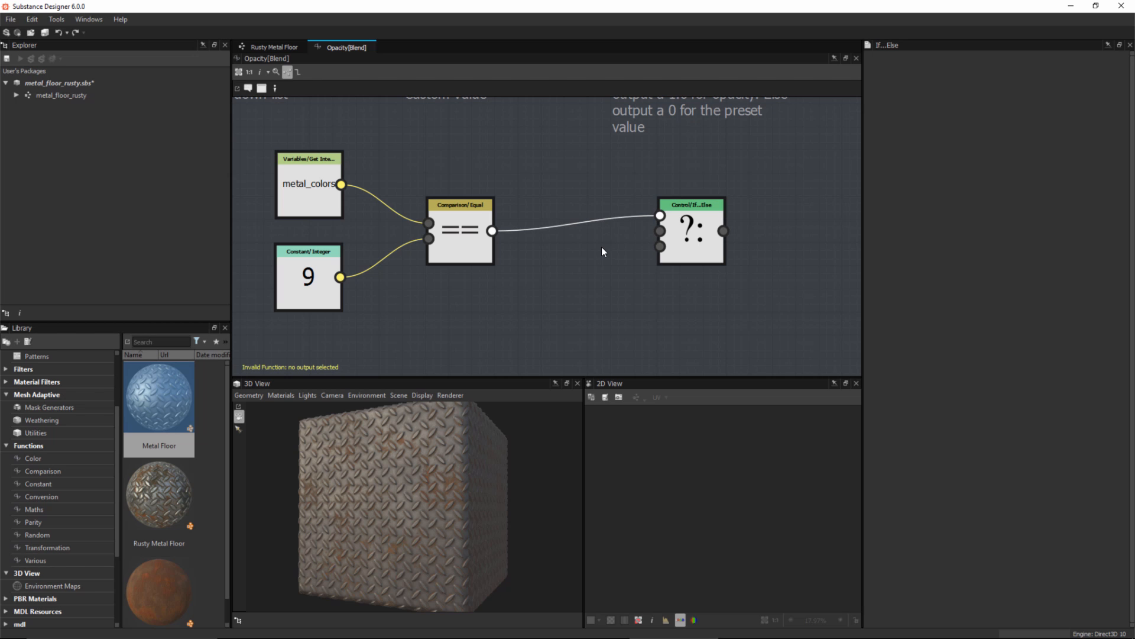
pyautogui.press('space')
pyautogui.write('fl')
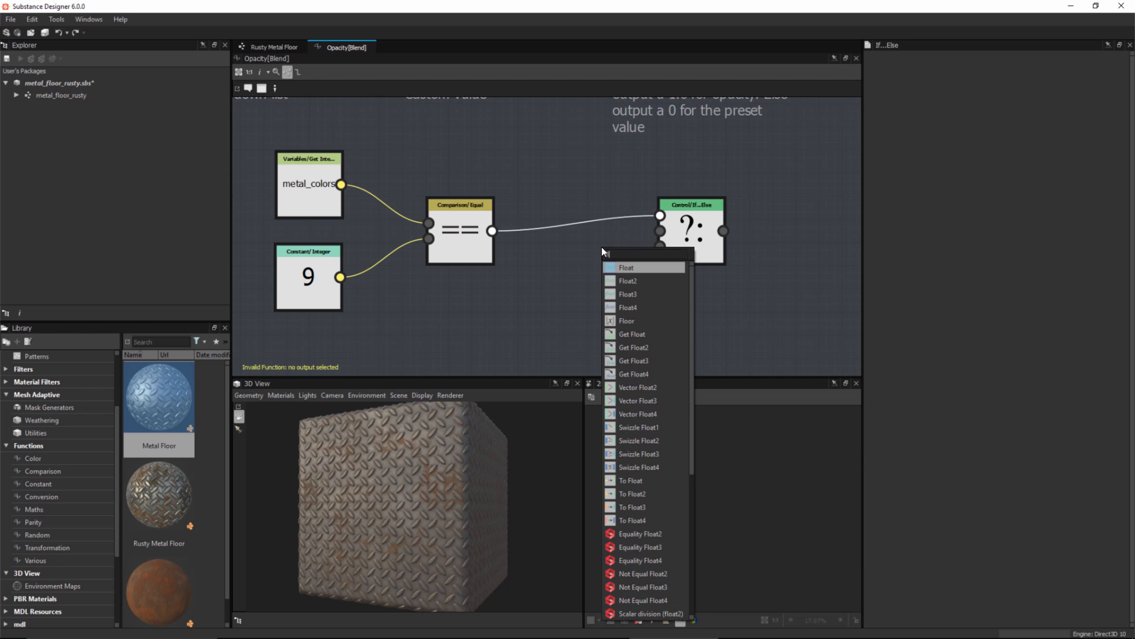
pyautogui.click(603, 272)
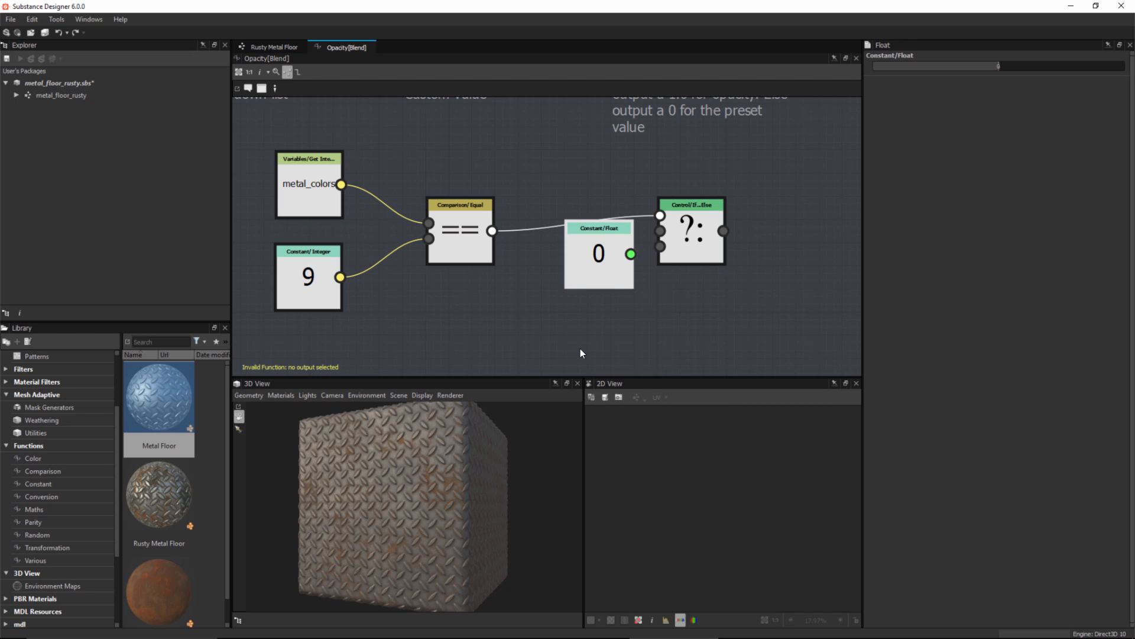
pyautogui.moveTo(589, 335); pyautogui.dragTo(587, 310, button='middle')
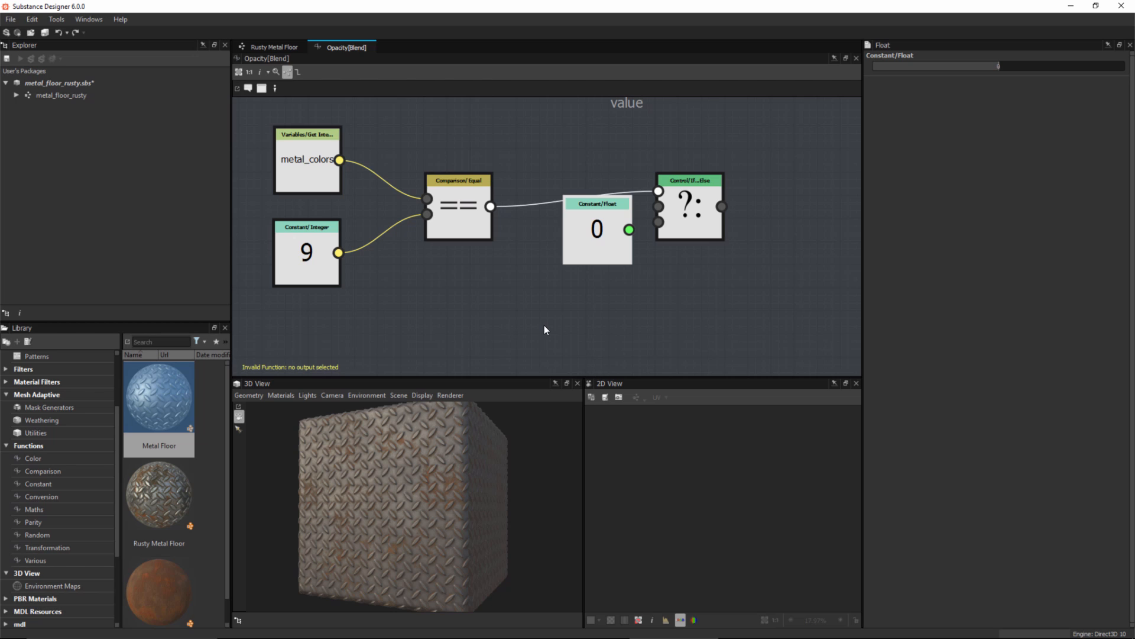
pyautogui.hotkey('ctrl', 'd')
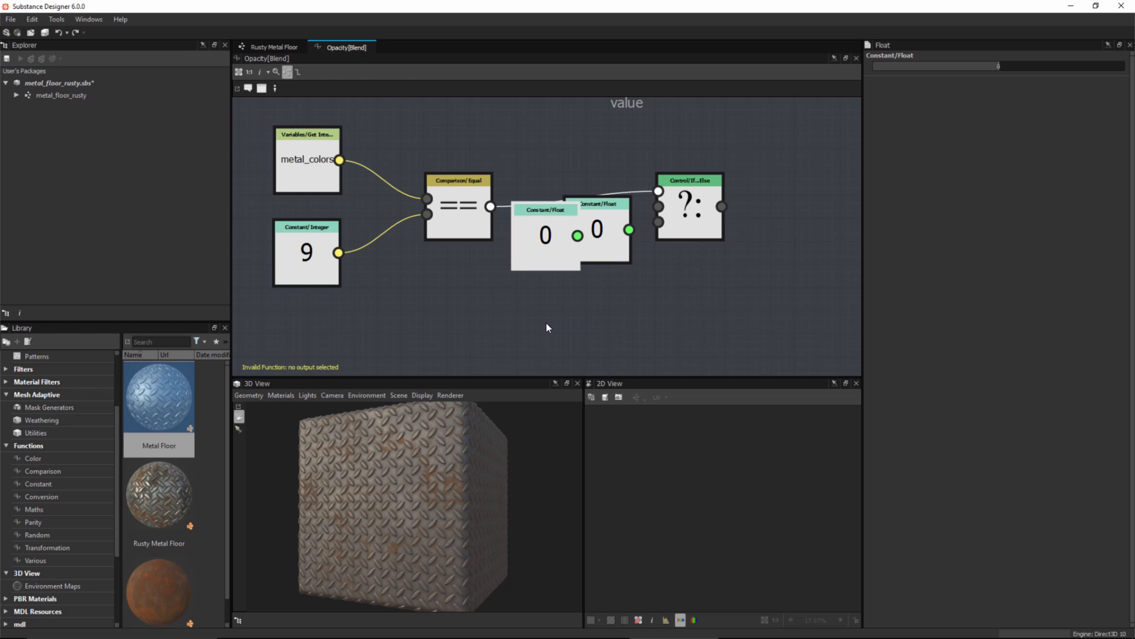
pyautogui.click(605, 326)
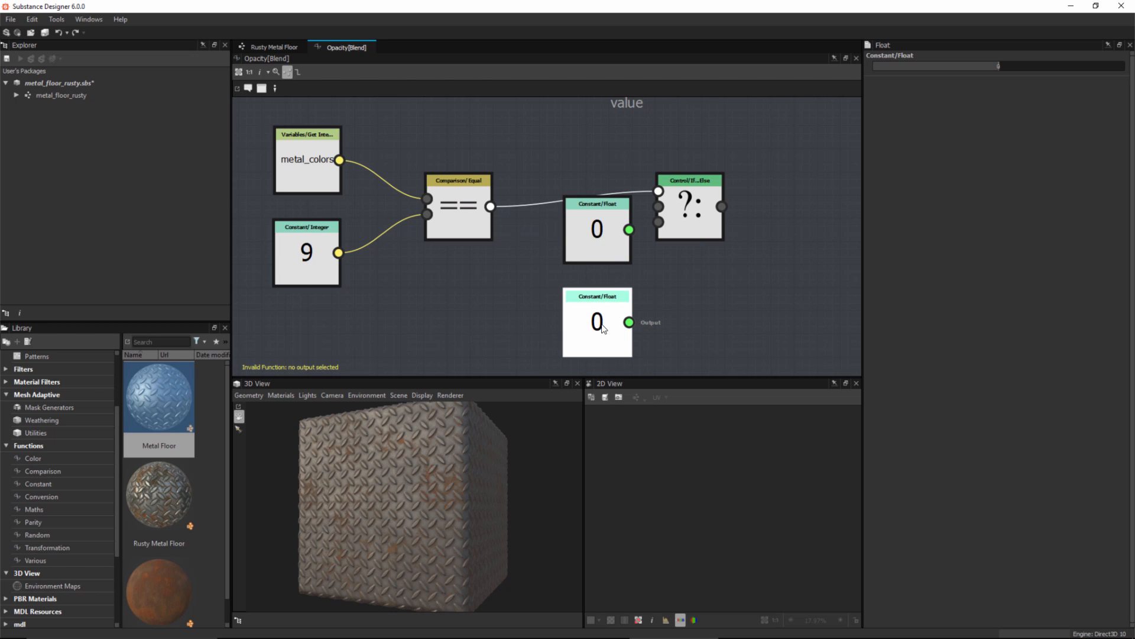
pyautogui.press('space')
pyautogui.click(676, 285)
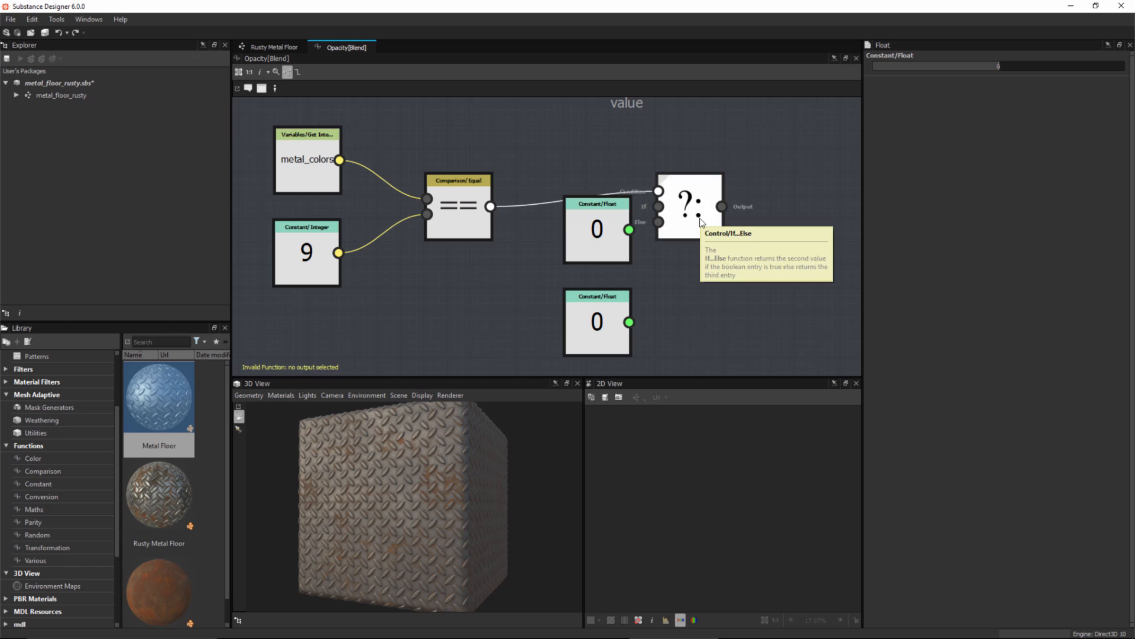
# Make more room before the If...Else node and connect the upper Float to its If input and the lower Float to Else.
pyautogui.moveTo(692, 228); pyautogui.dragTo(761, 250)
pyautogui.moveTo(629, 230); pyautogui.dragTo(727, 229)
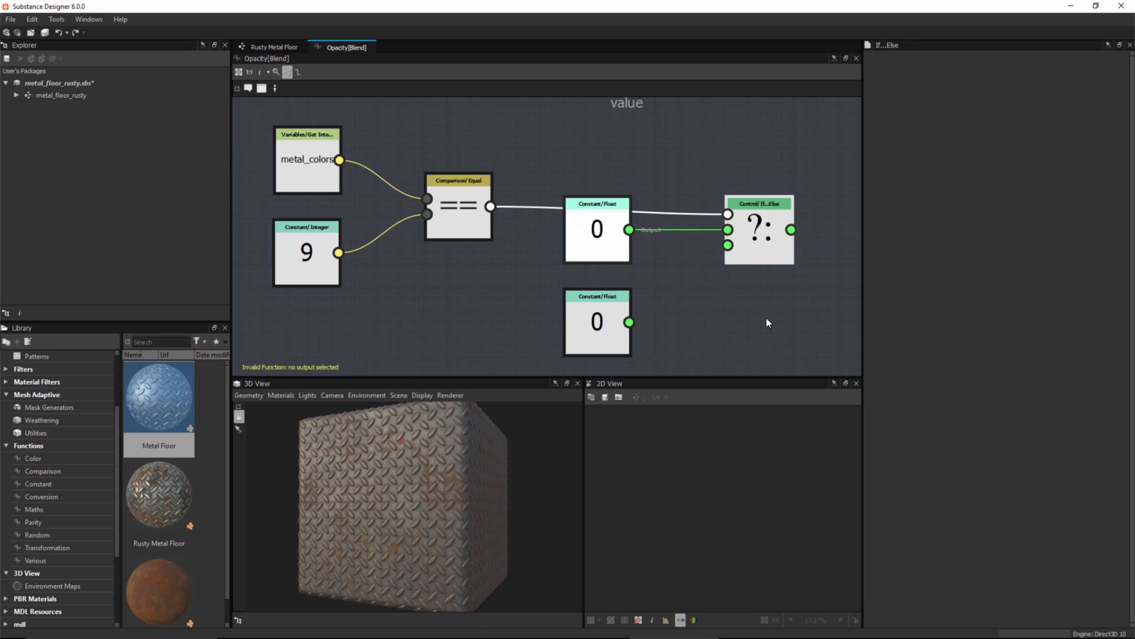
pyautogui.moveTo(629, 323); pyautogui.dragTo(768, 224)
# Set the upper Float constant, which feeds the If input of If...Else, to 1.
pyautogui.moveTo(685, 214); pyautogui.dragTo(672, 239, button='middle')
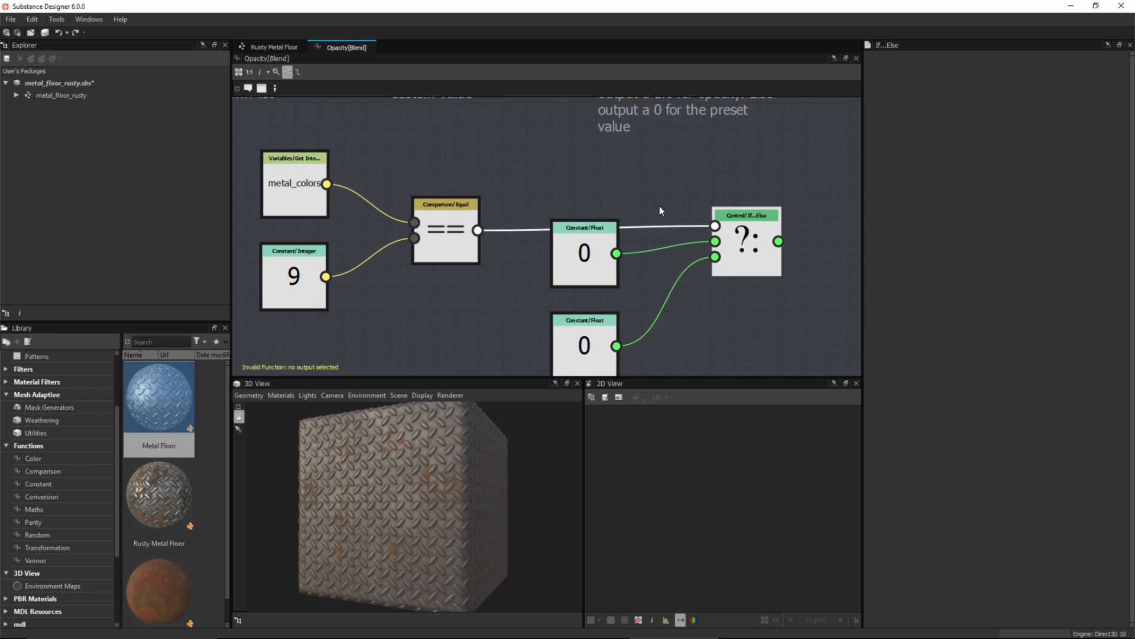
pyautogui.moveTo(647, 195); pyautogui.dragTo(622, 197, button='middle')
pyautogui.scroll(-2, 635, 187)
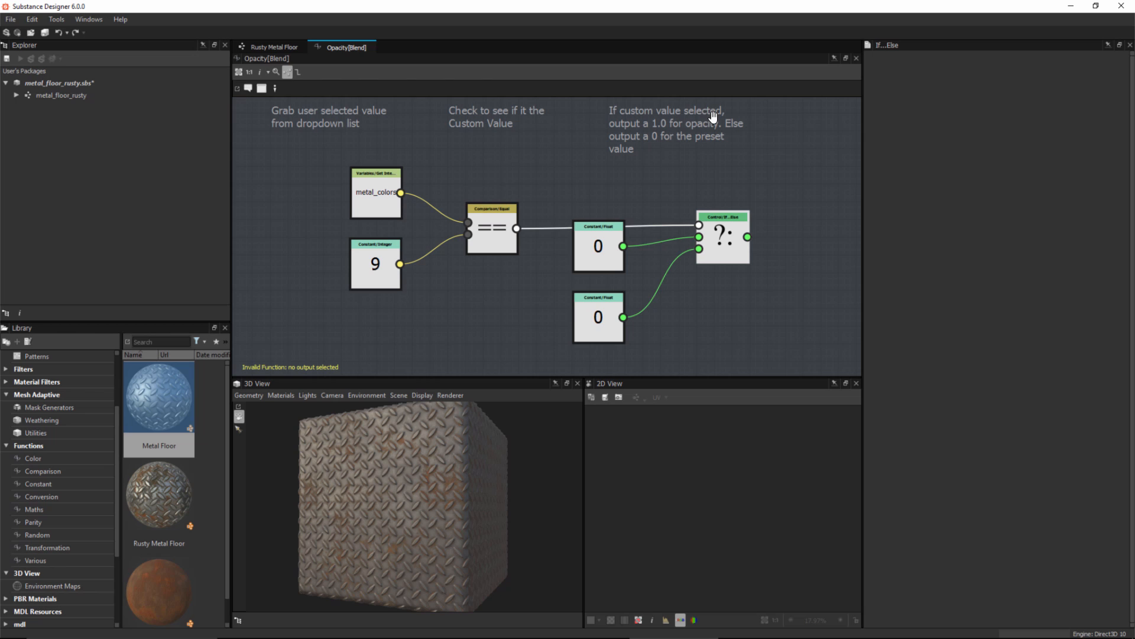
pyautogui.click(515, 327)
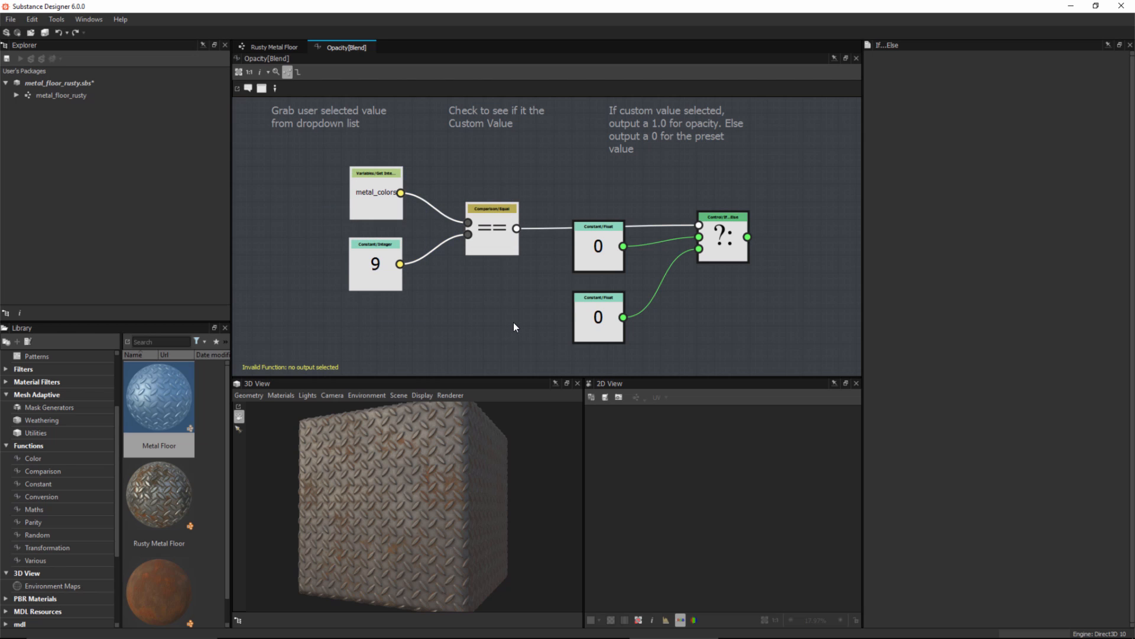
pyautogui.click(676, 199)
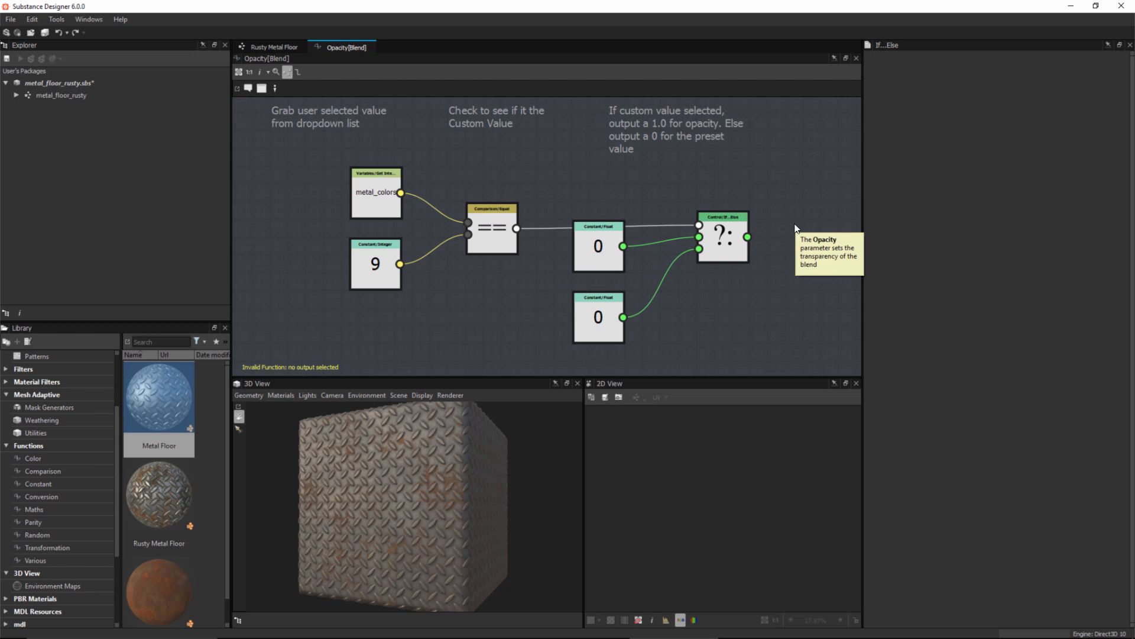
pyautogui.click(598, 255)
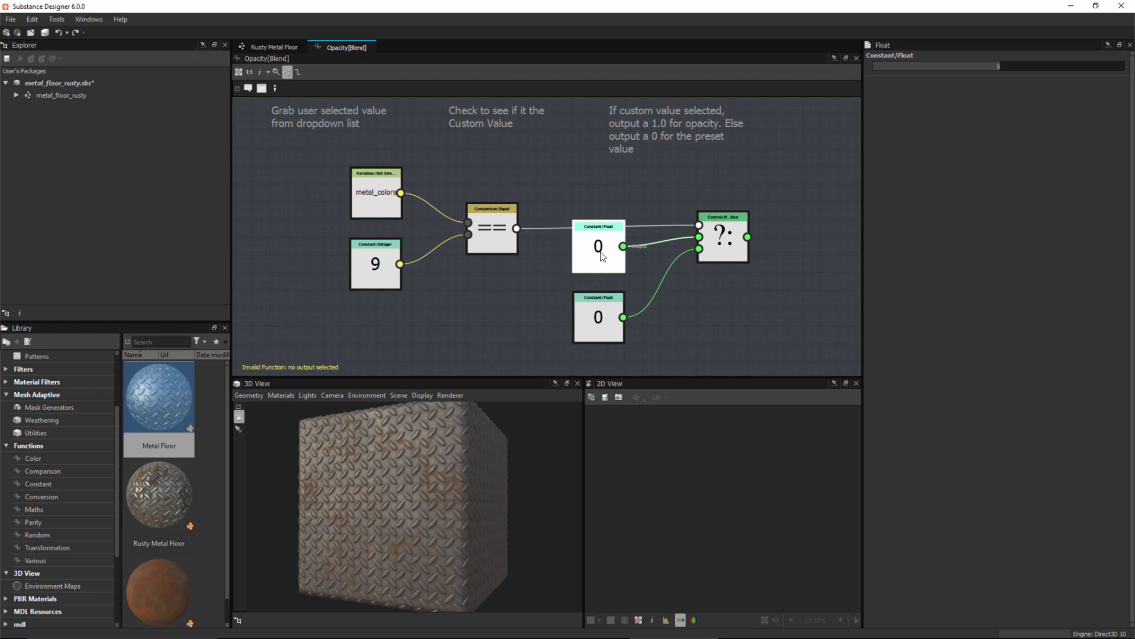
pyautogui.moveTo(1006, 69); pyautogui.dragTo(1123, 66)
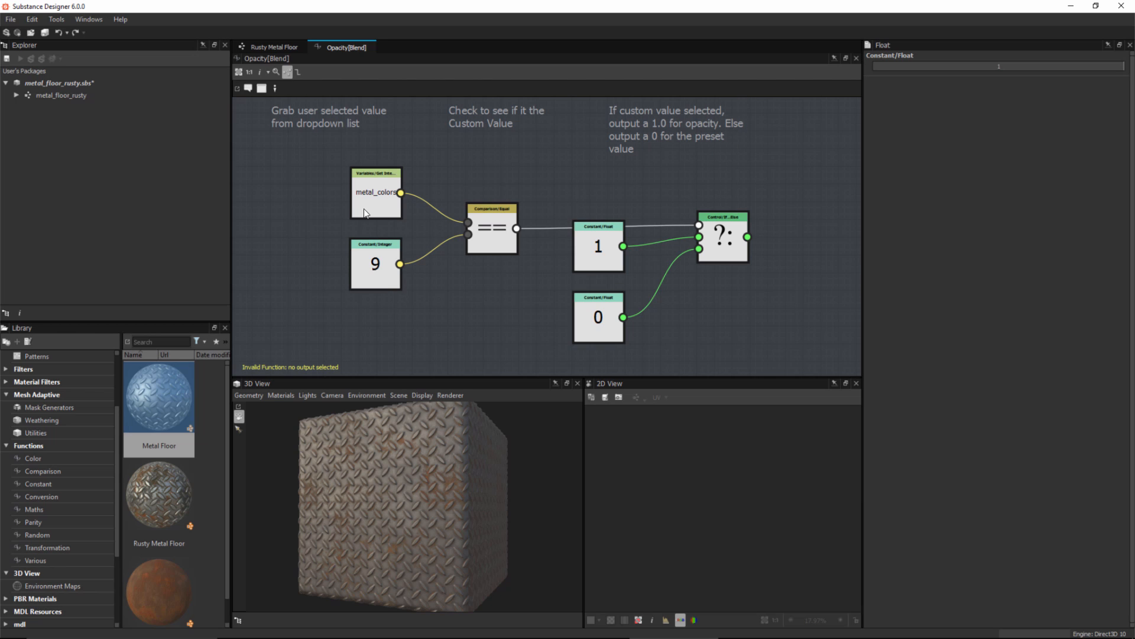
# Shift the whole node network slightly left, move If...Else away from Equal, and place both Floats closer to it below the Condition link.
pyautogui.moveTo(323, 161); pyautogui.dragTo(483, 299)
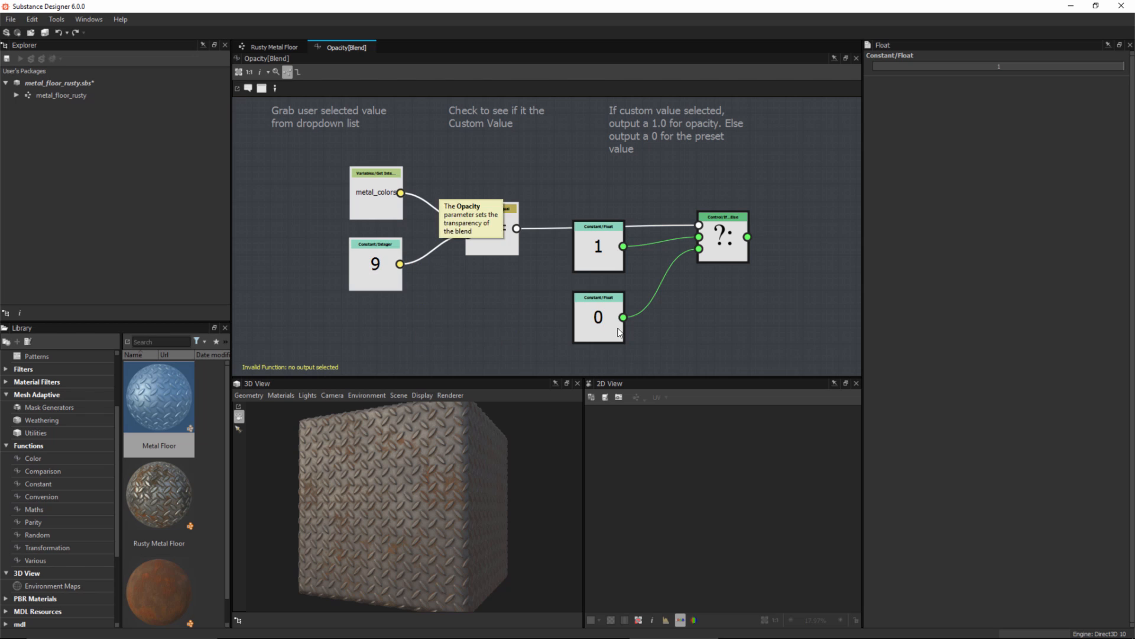
pyautogui.click(599, 318)
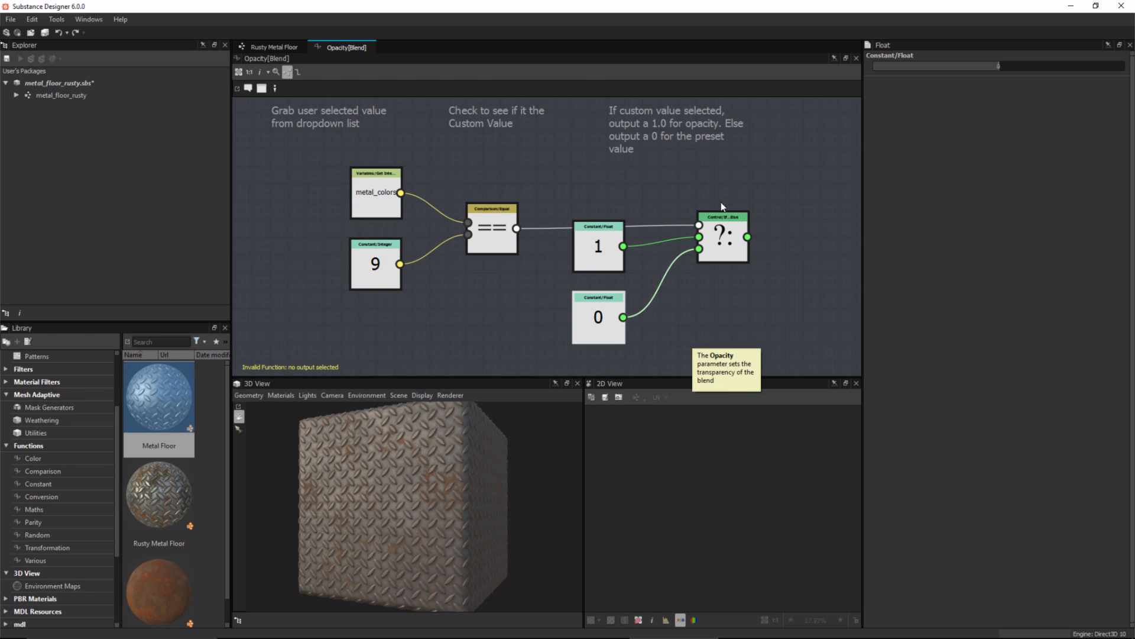
pyautogui.moveTo(302, 171); pyautogui.dragTo(713, 333)
pyautogui.moveTo(717, 236); pyautogui.dragTo(699, 237)
pyautogui.moveTo(521, 168); pyautogui.dragTo(714, 334)
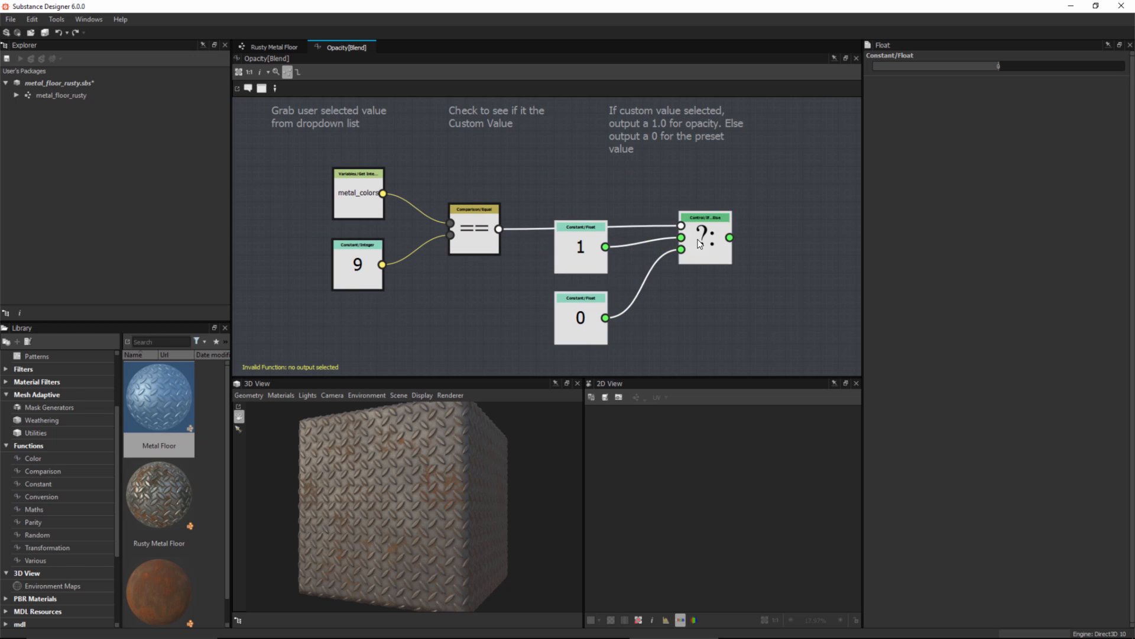
pyautogui.click(700, 244)
pyautogui.moveTo(699, 244); pyautogui.dragTo(735, 243)
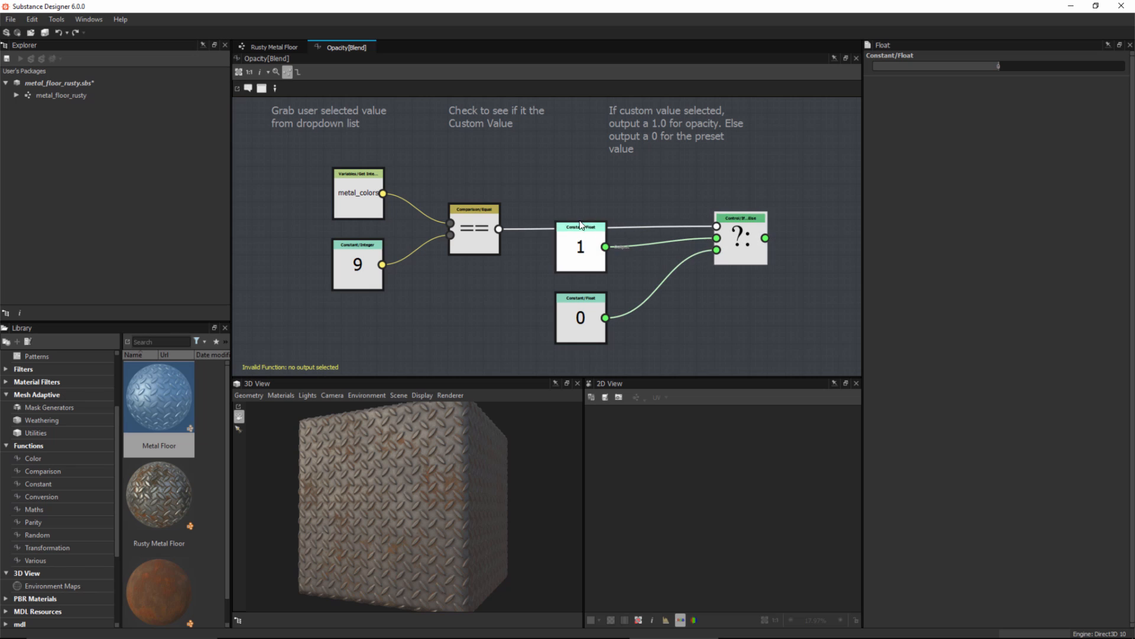
pyautogui.moveTo(630, 202); pyautogui.dragTo(526, 348)
pyautogui.moveTo(595, 331); pyautogui.dragTo(633, 349)
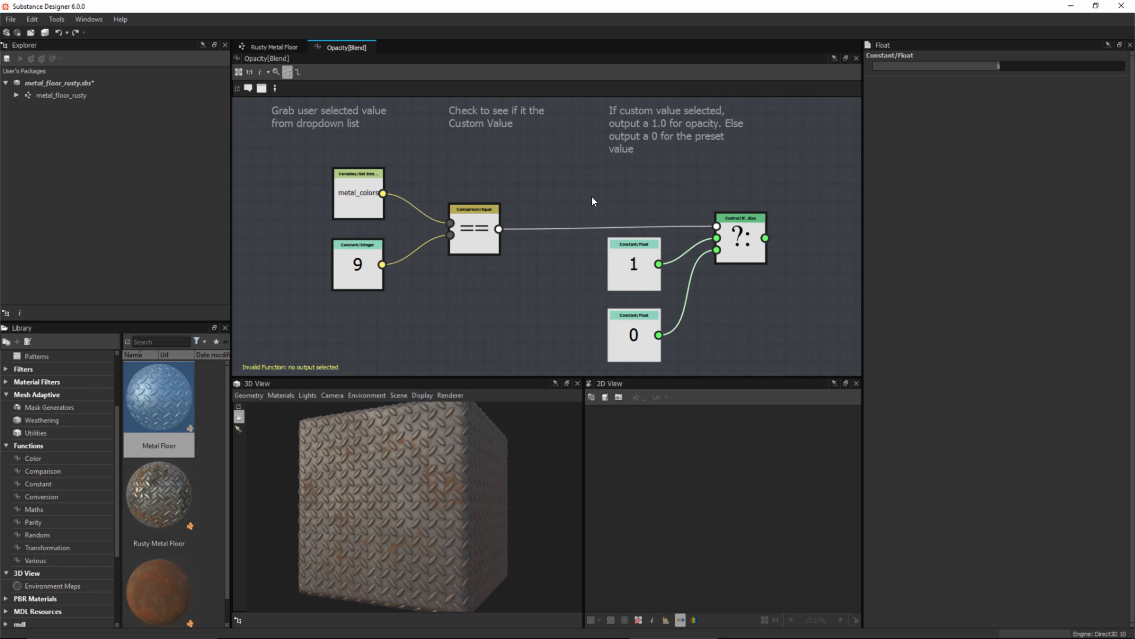
# Move Equal slightly right under its comment and shift metal_colors and the constant 9 left to space out the links.
pyautogui.moveTo(591, 169); pyautogui.dragTo(612, 166, button='middle')
pyautogui.moveTo(492, 225); pyautogui.dragTo(509, 224)
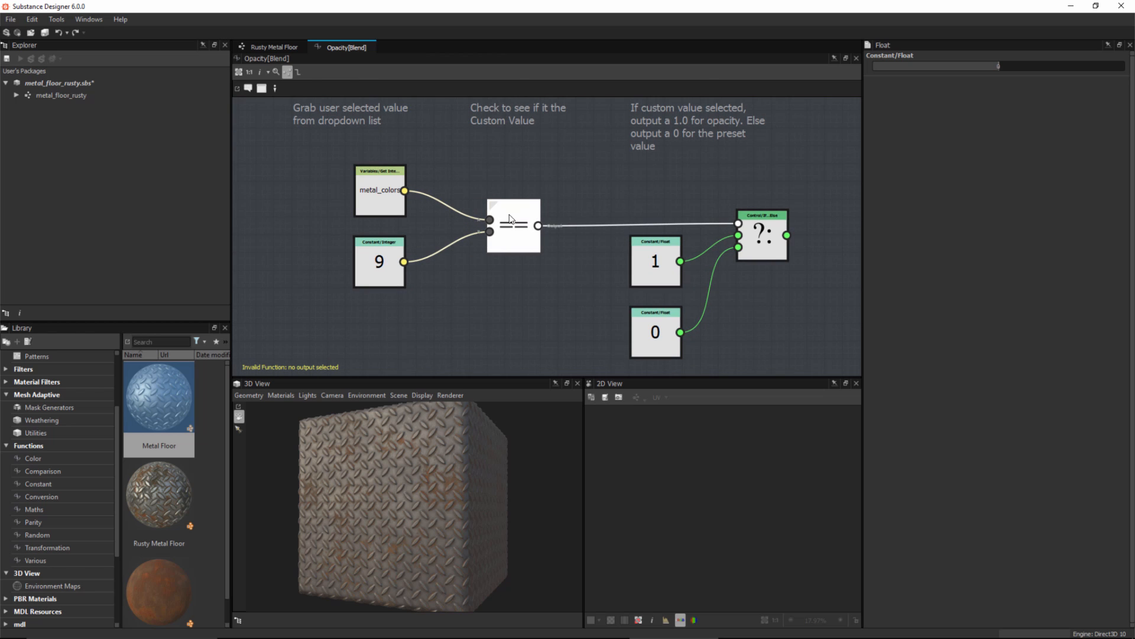
pyautogui.moveTo(528, 125); pyautogui.dragTo(550, 147, button='middle')
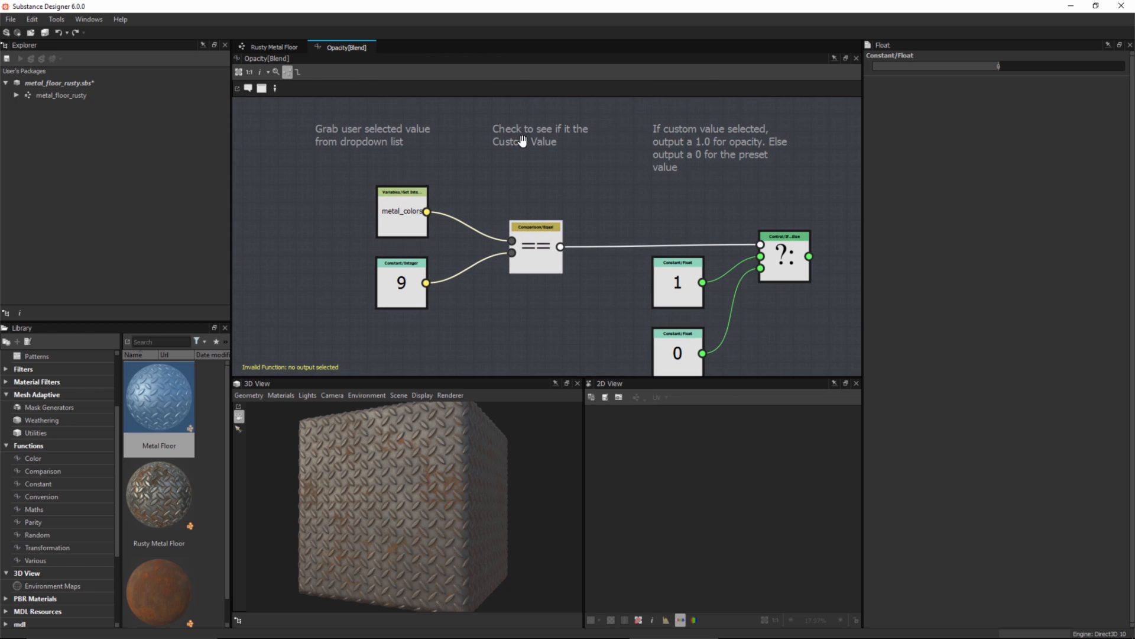
pyautogui.moveTo(313, 201); pyautogui.dragTo(357, 269)
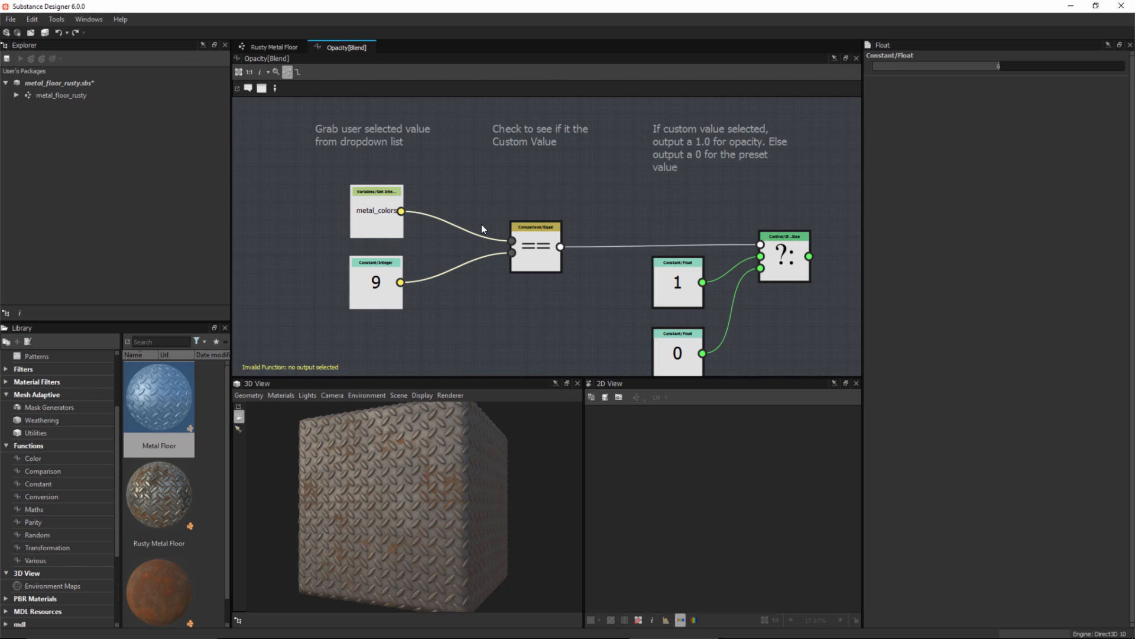
pyautogui.moveTo(481, 225); pyautogui.dragTo(454, 210, button='middle')
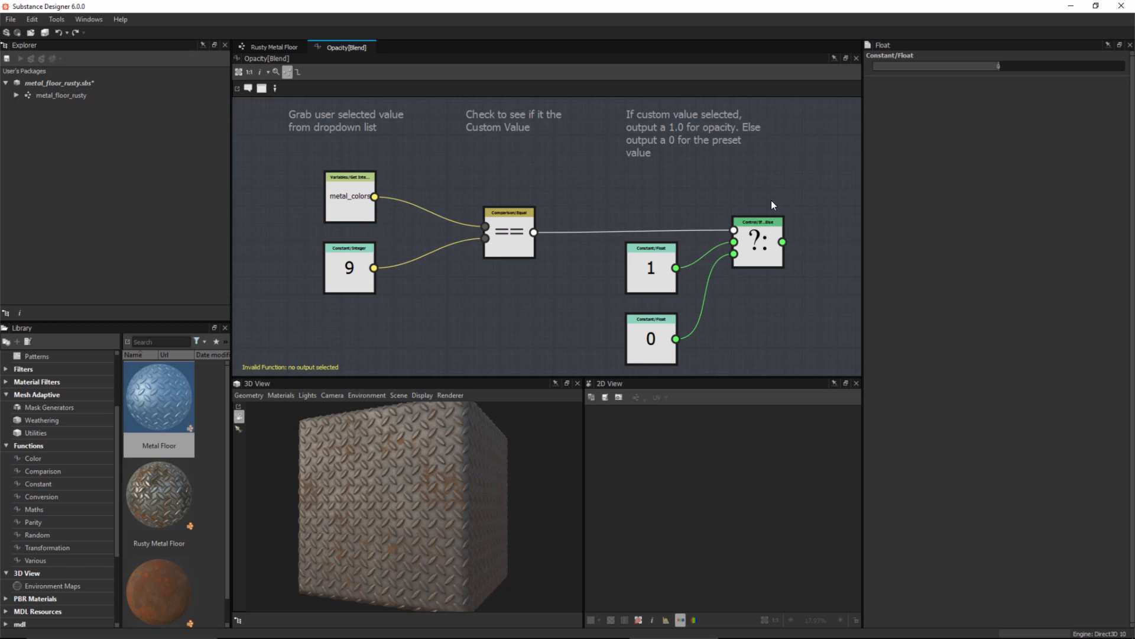
pyautogui.moveTo(412, 159); pyautogui.dragTo(682, 365)
pyautogui.click(643, 184)
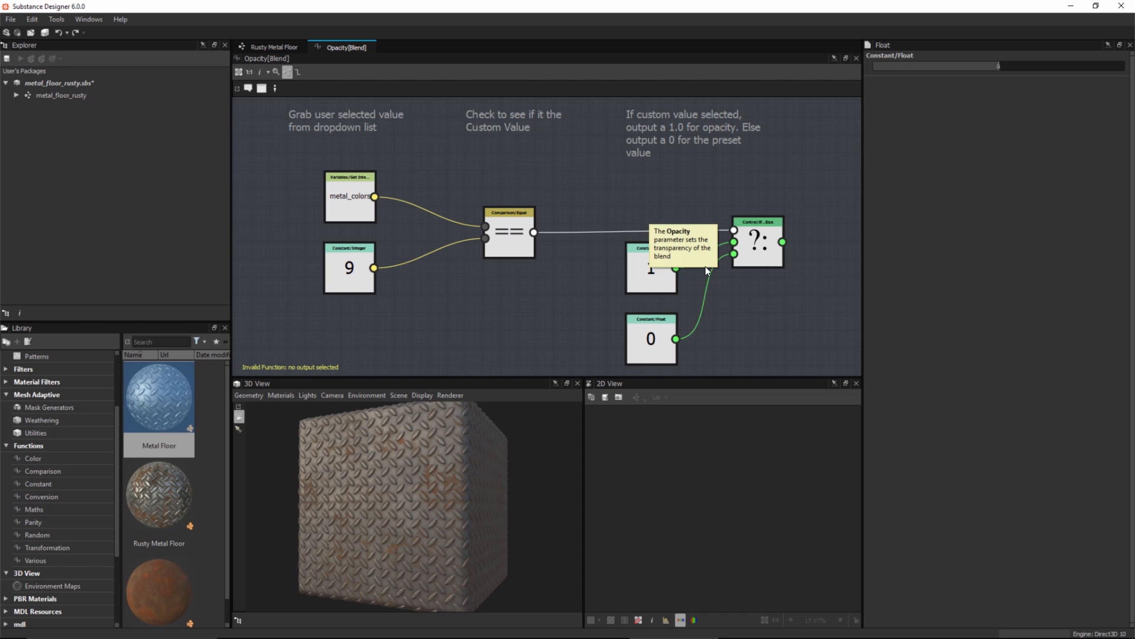
pyautogui.moveTo(741, 292); pyautogui.dragTo(704, 289, button='middle')
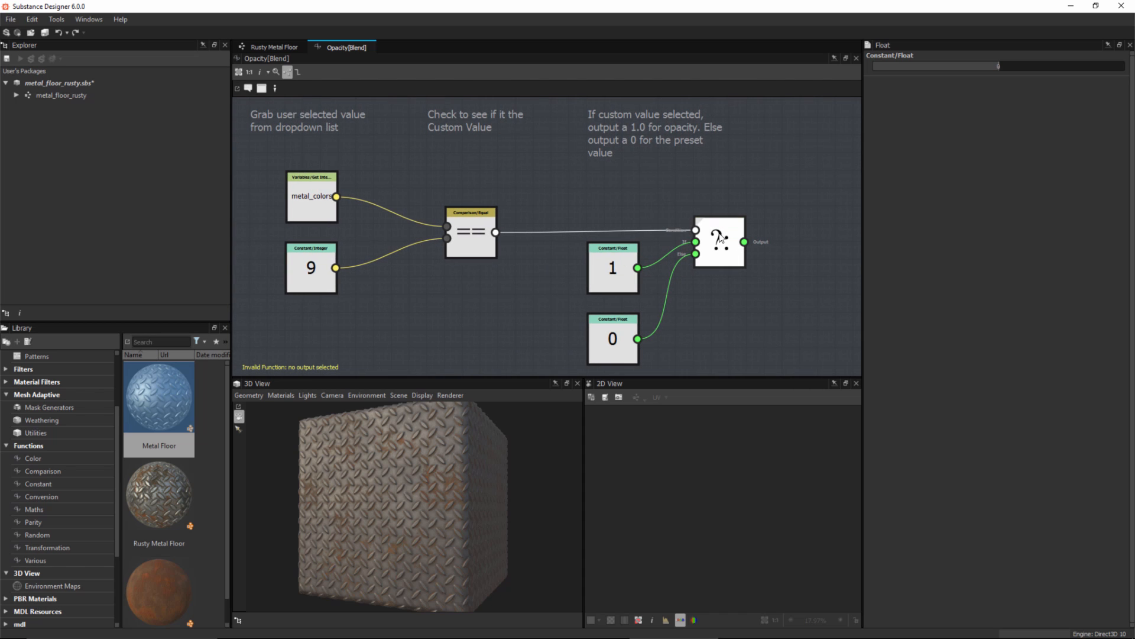
pyautogui.moveTo(744, 242); pyautogui.dragTo(781, 237)
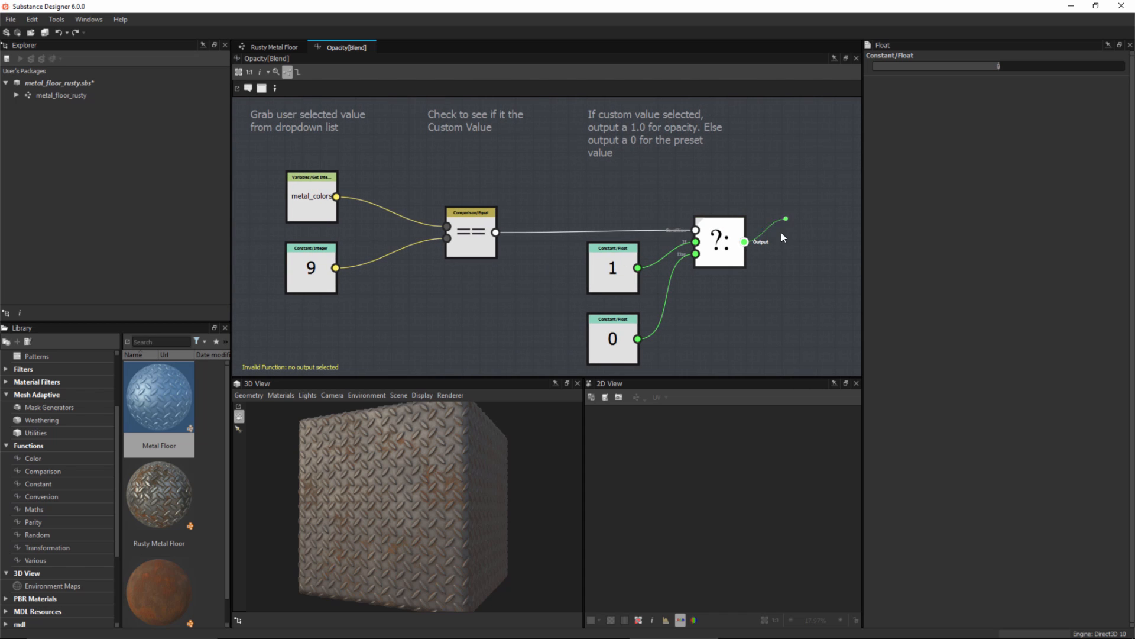
pyautogui.click(618, 271)
pyautogui.click(616, 353)
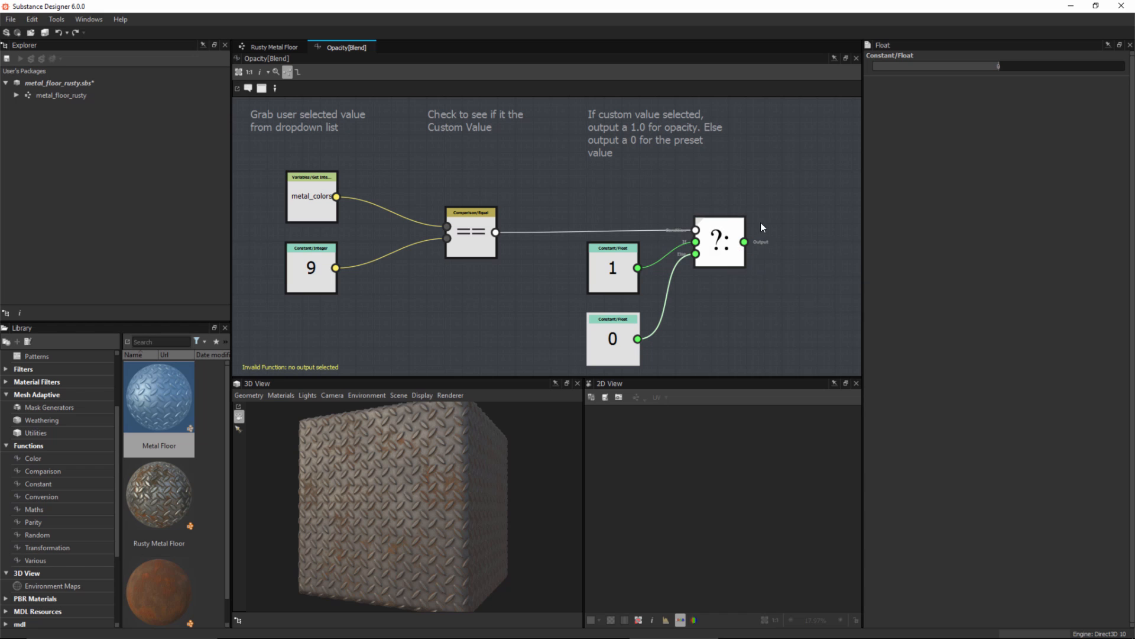
# Set the If...Else node as the output node of the opacity function.
pyautogui.rightClick(717, 238)
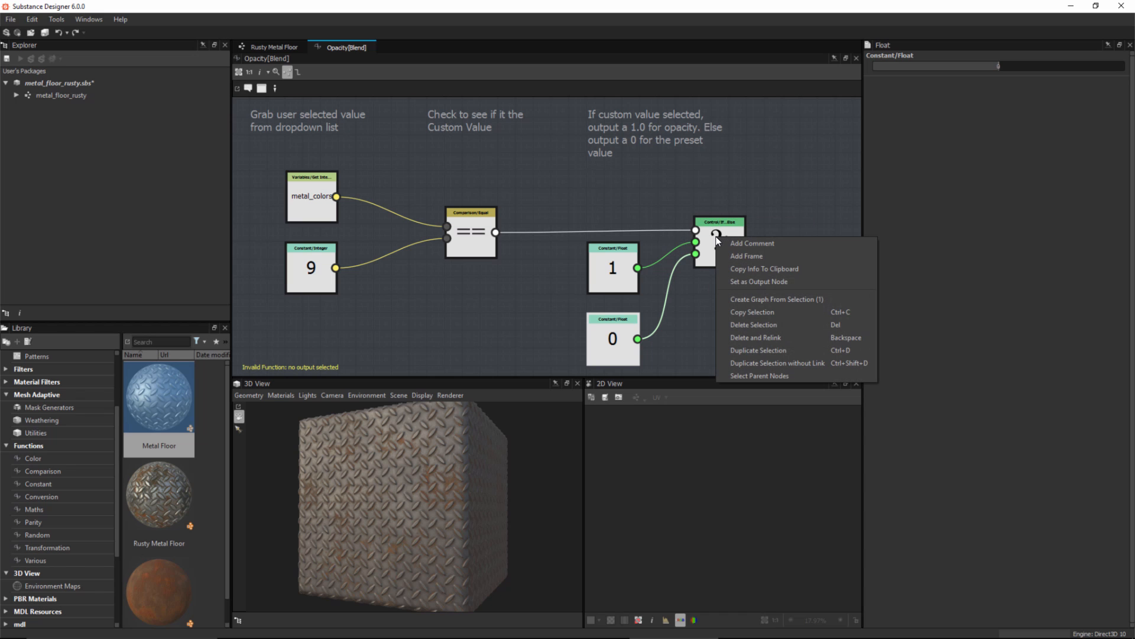
pyautogui.click(753, 283)
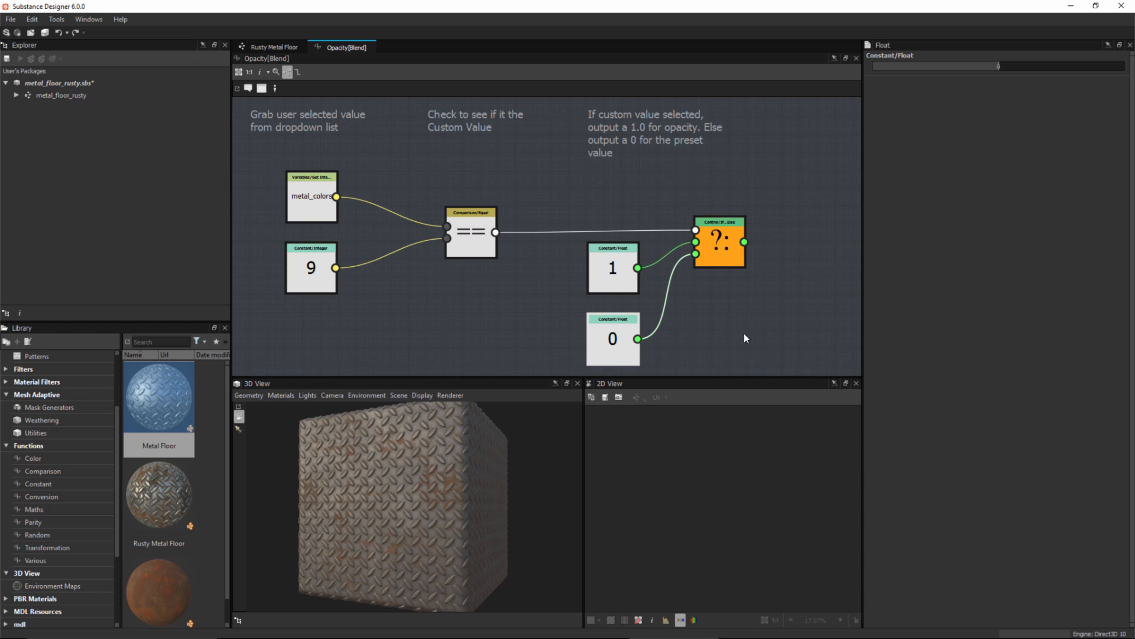
pyautogui.moveTo(743, 332); pyautogui.dragTo(755, 316, button='middle')
pyautogui.moveTo(724, 243)
pyautogui.mouseDown()
pyautogui.moveTo(725, 234)
pyautogui.moveTo(726, 246)
pyautogui.mouseUp()
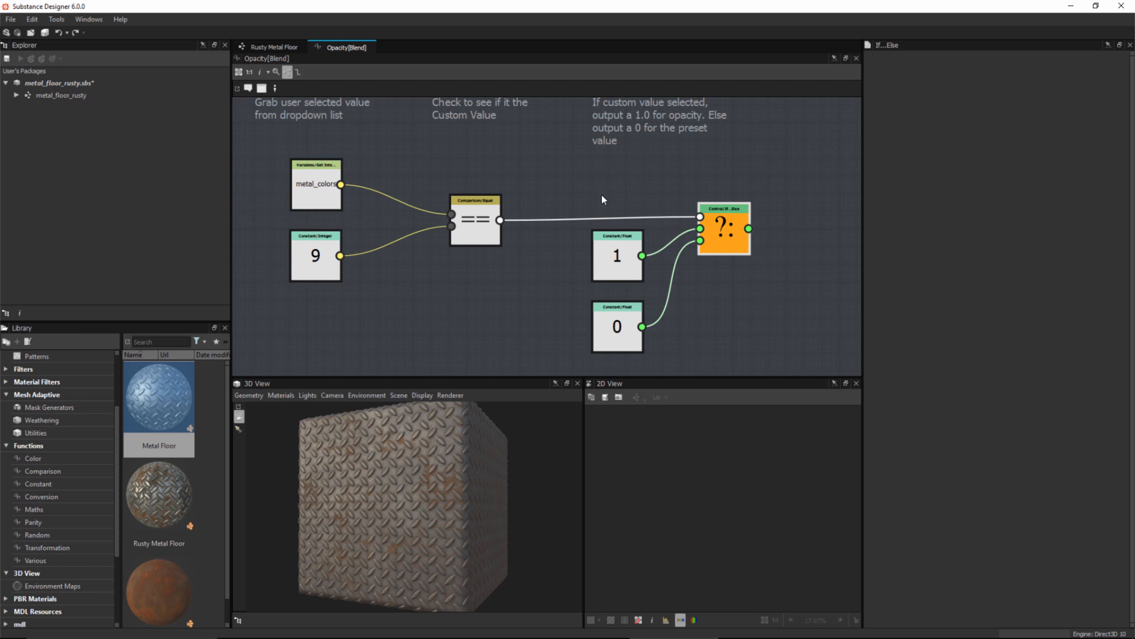
# Return to the Rusty Metal Floor graph and examine the Metal Color parameter's drop-down values and default.
pyautogui.click(282, 50)
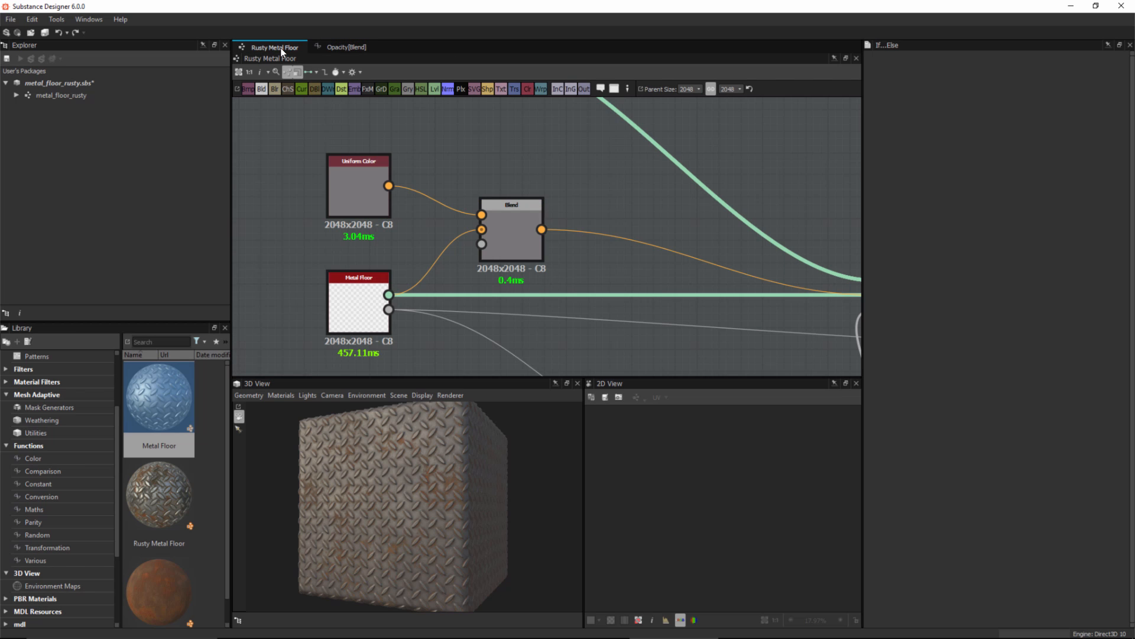
pyautogui.scroll(-4, 638, 244)
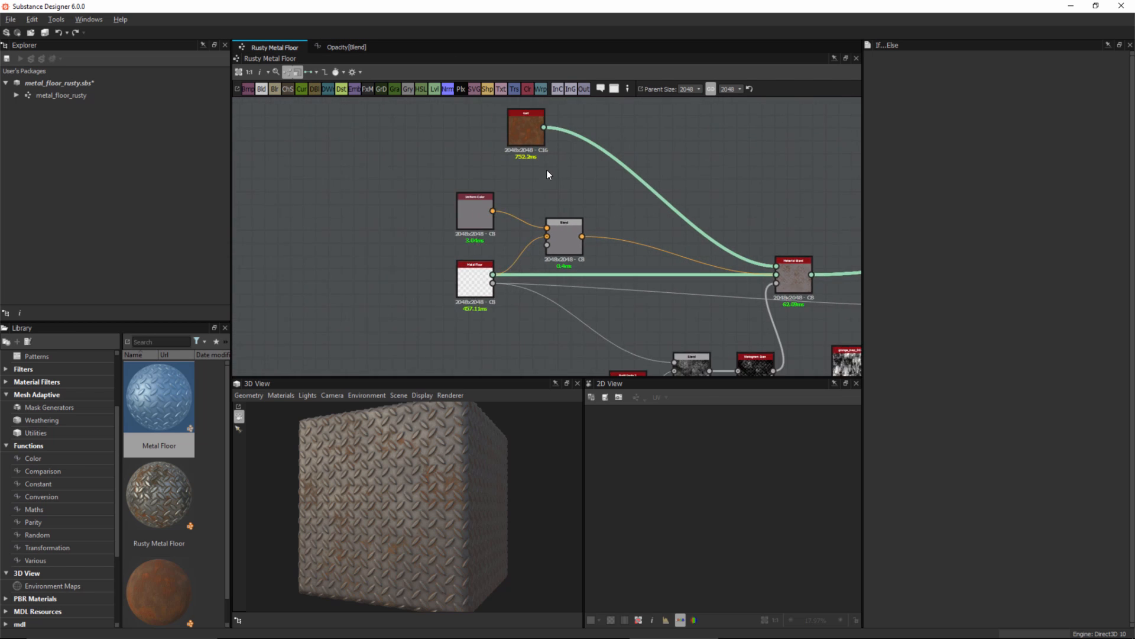
pyautogui.moveTo(645, 232); pyautogui.dragTo(464, 202, button='middle')
pyautogui.scroll(-2, 457, 237)
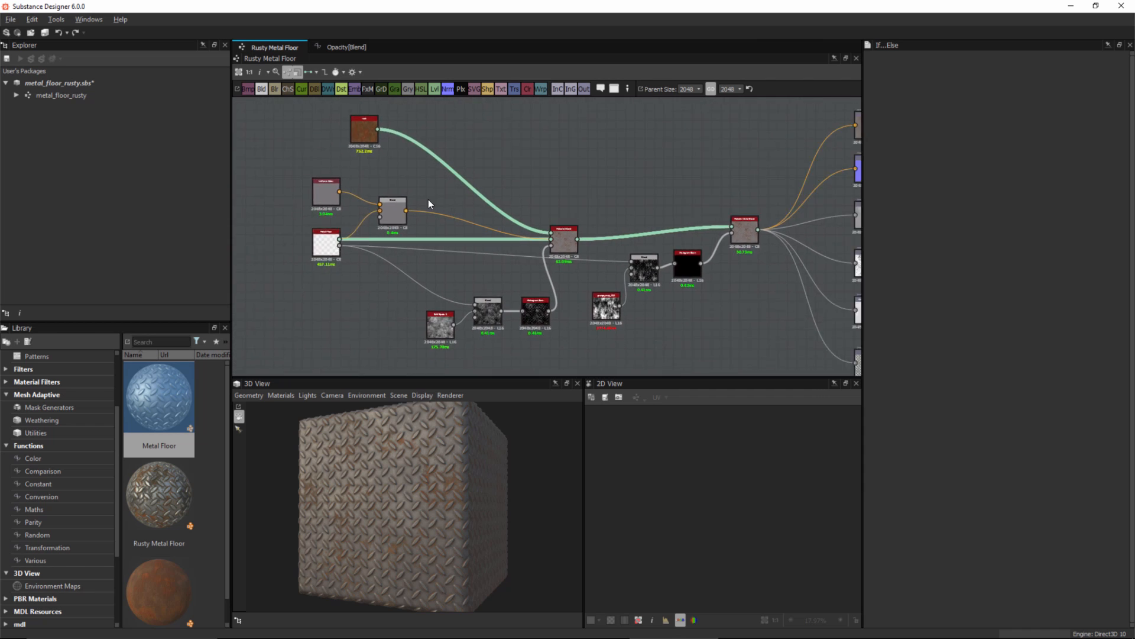
pyautogui.scroll(1, 456, 247)
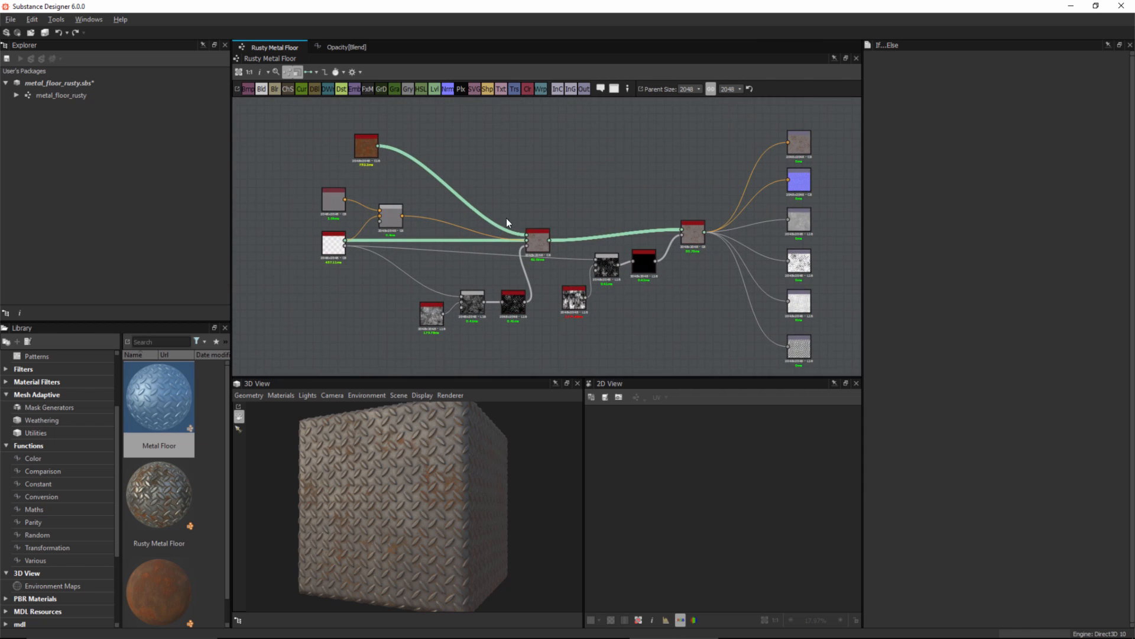
pyautogui.click(528, 152)
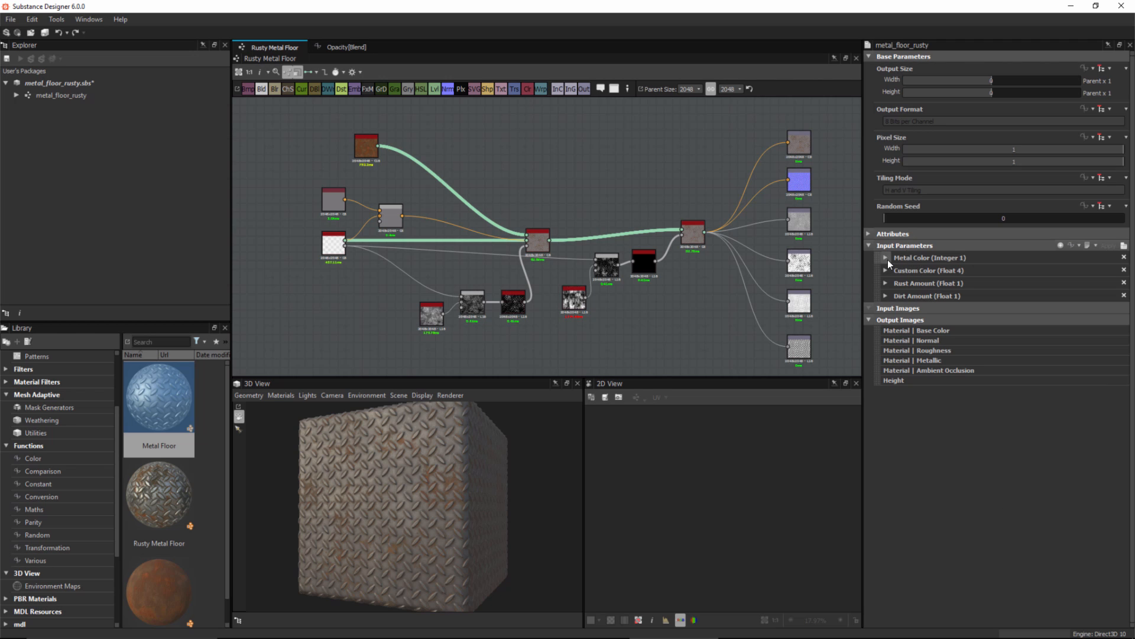
pyautogui.click(888, 259)
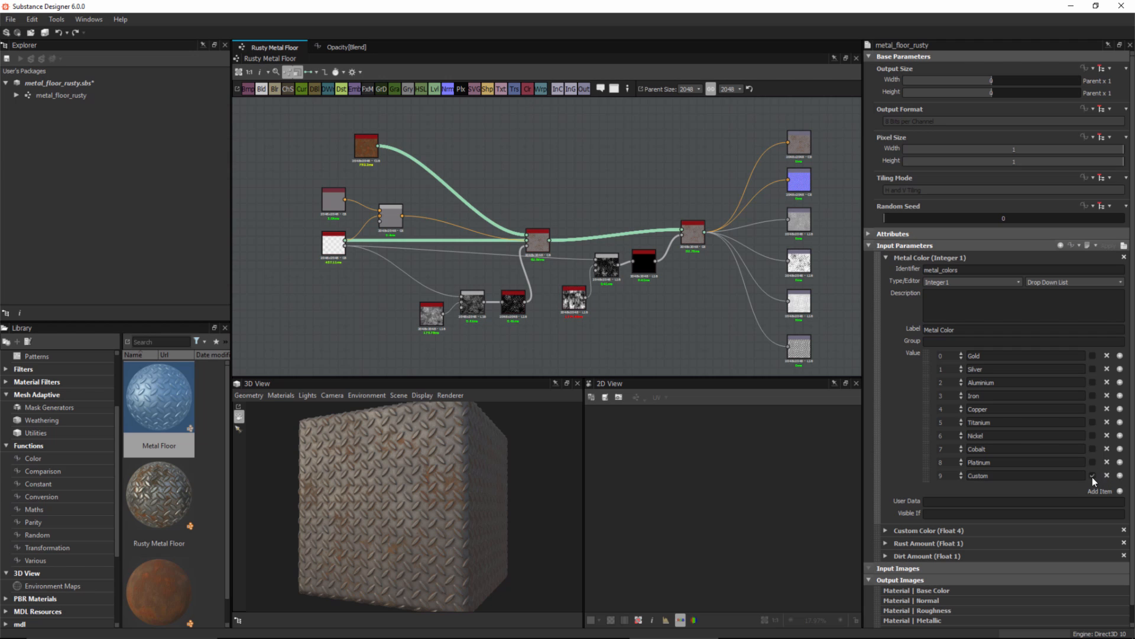
# Show the Uniform Color node in the 2D view, preview the graph's input parameters, and set Custom Color to orange-red (H 15, S 255, V 180).
pyautogui.doubleClick(333, 207)
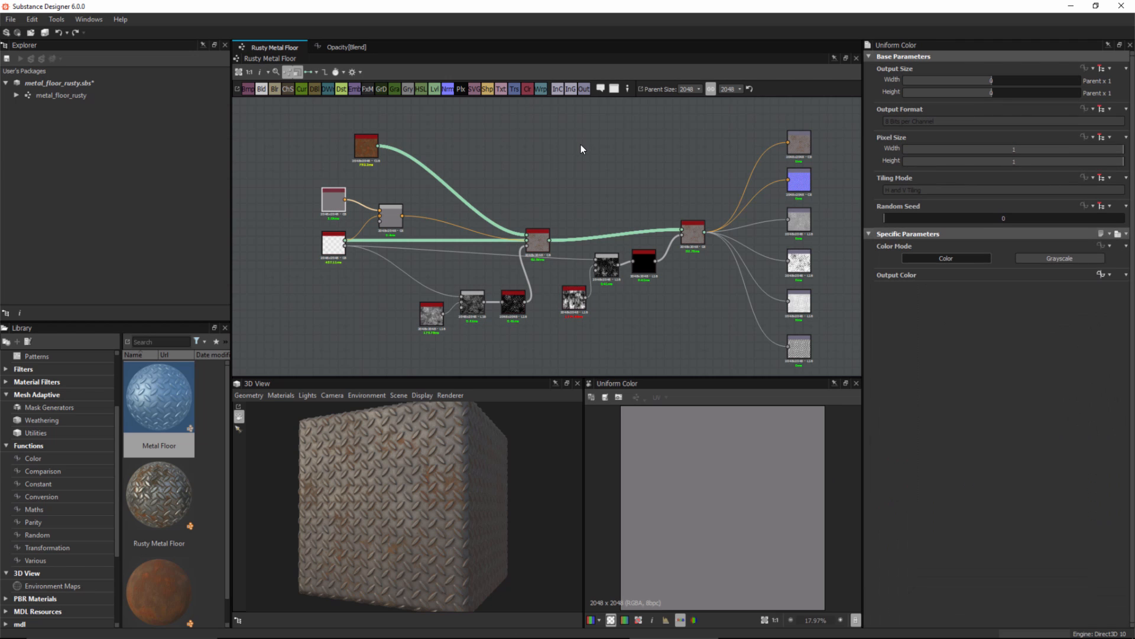
pyautogui.click(638, 144)
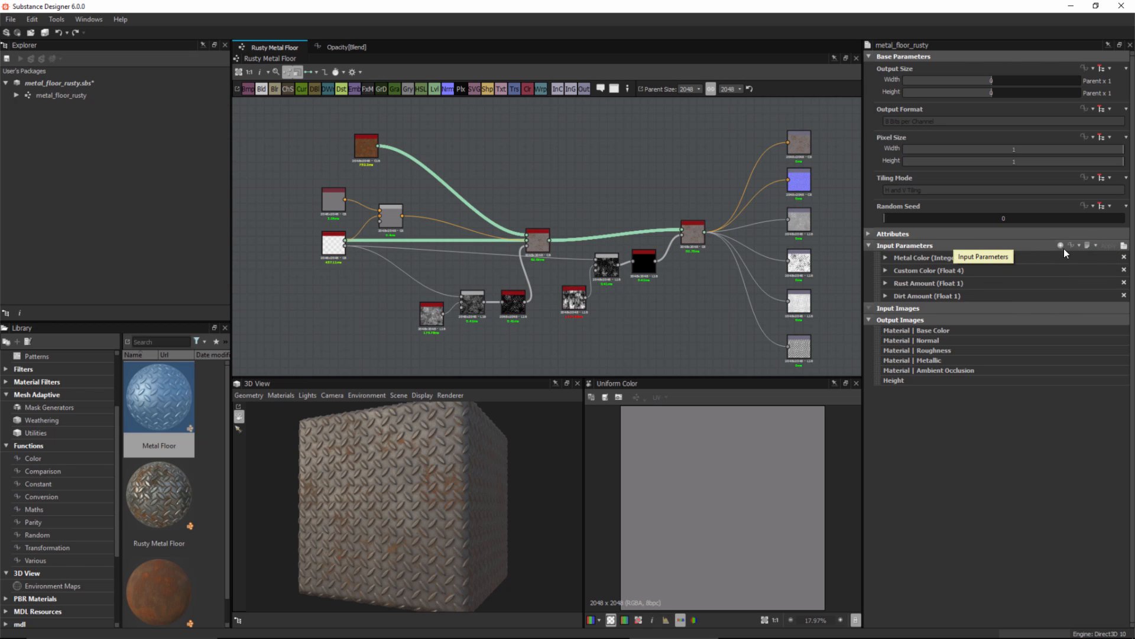
pyautogui.click(1123, 246)
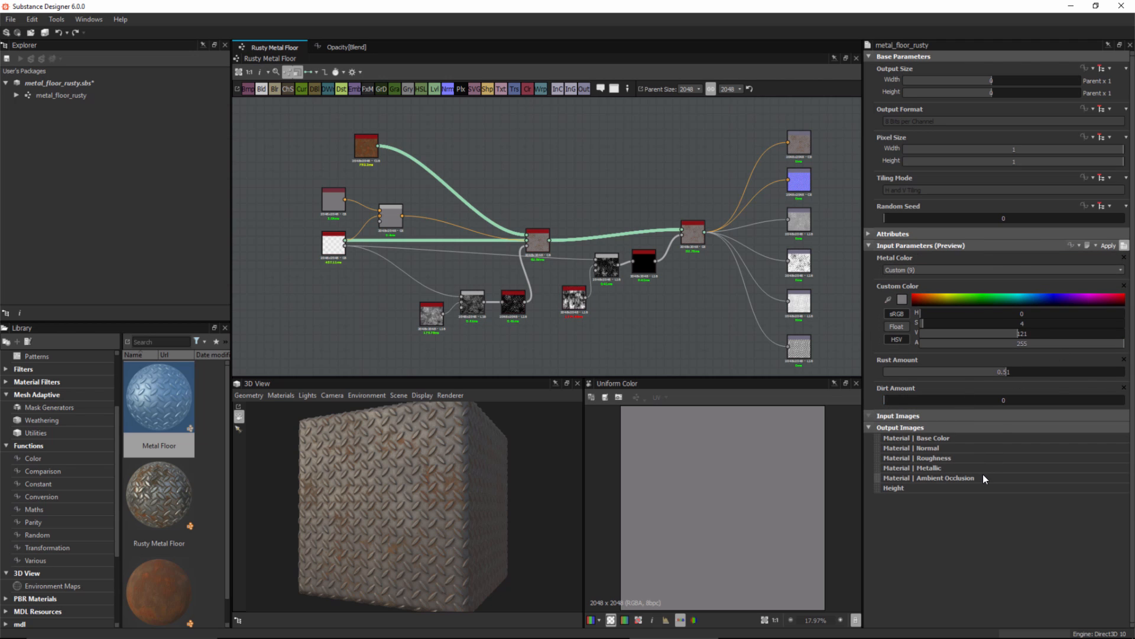
pyautogui.click(927, 270)
pyautogui.click(948, 343)
pyautogui.click(921, 297)
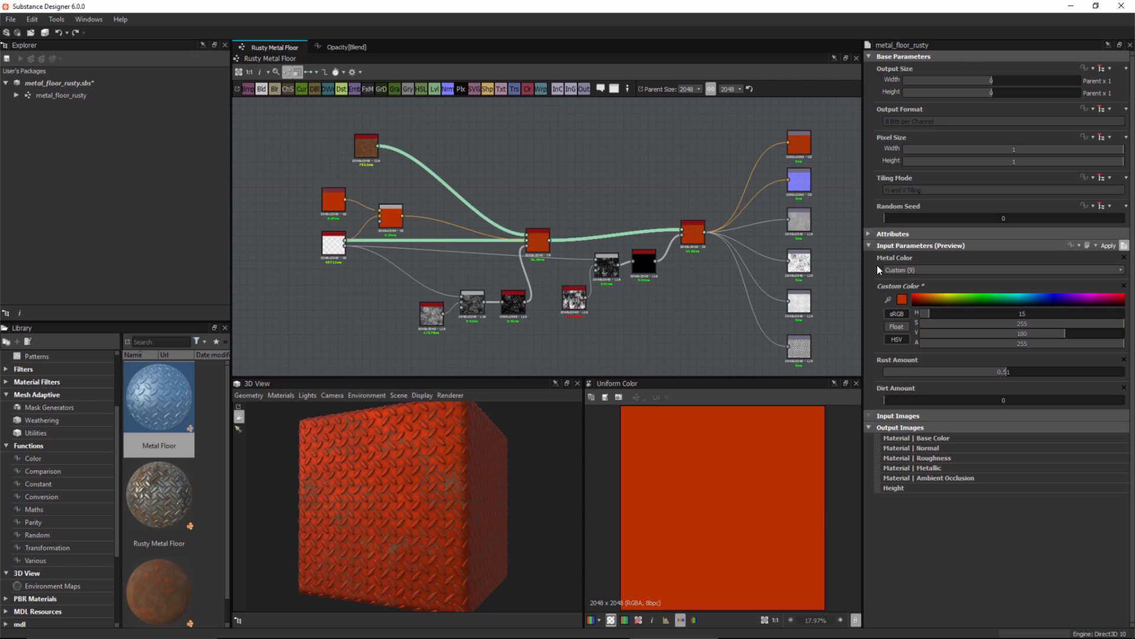
# Switch the previewed Metal Color to Iron (3) and return to the Rusty Metal Floor graph.
pyautogui.click(920, 270)
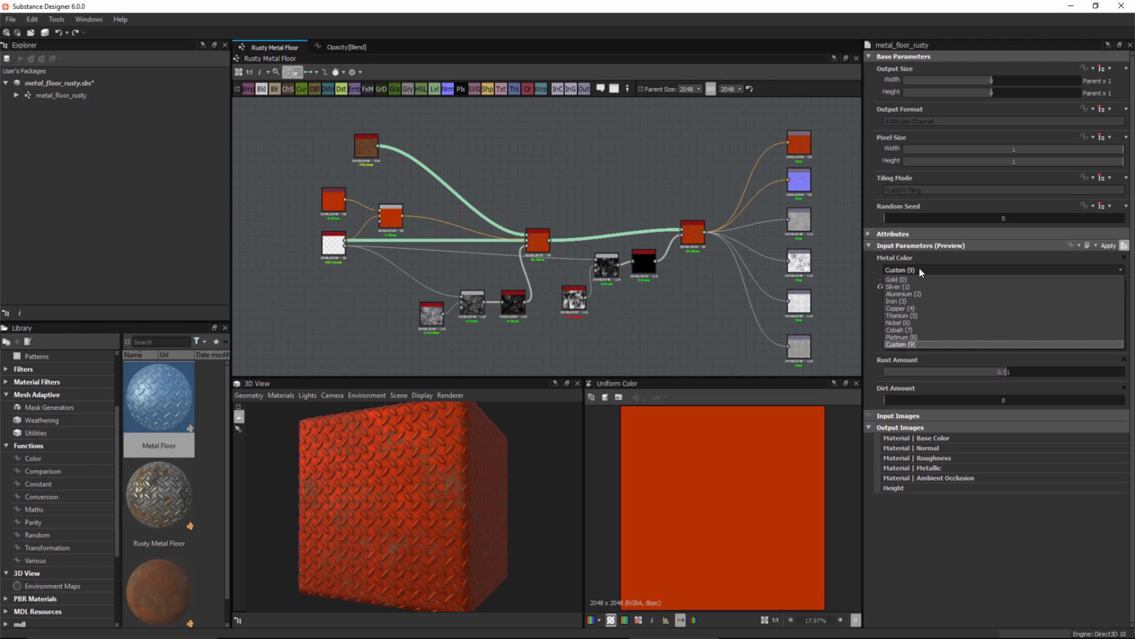
pyautogui.click(891, 302)
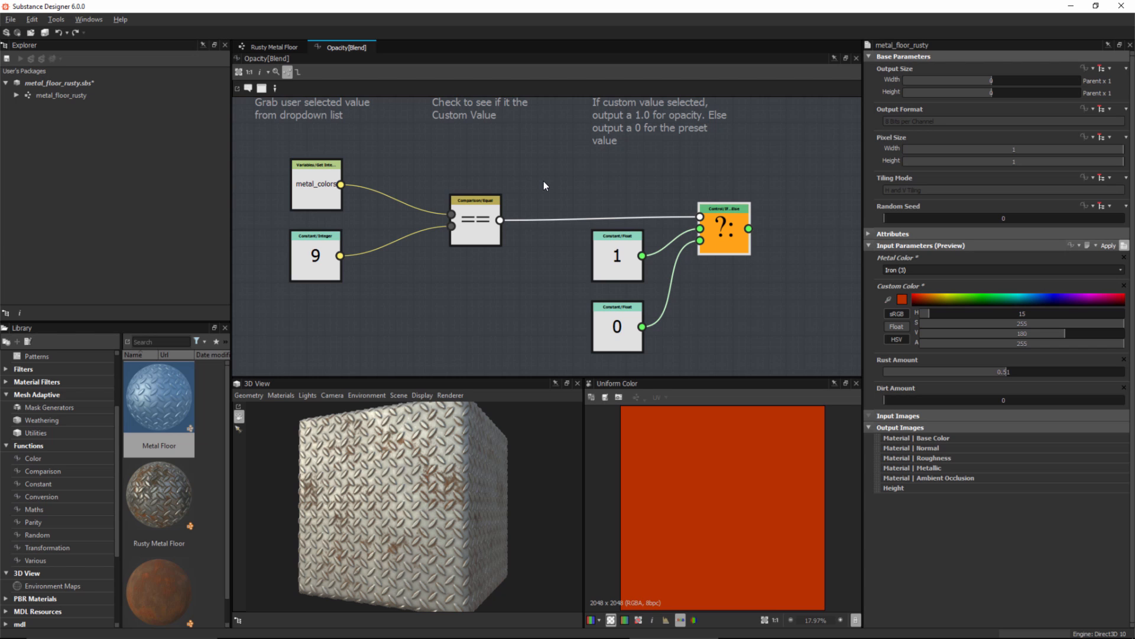
pyautogui.click(277, 47)
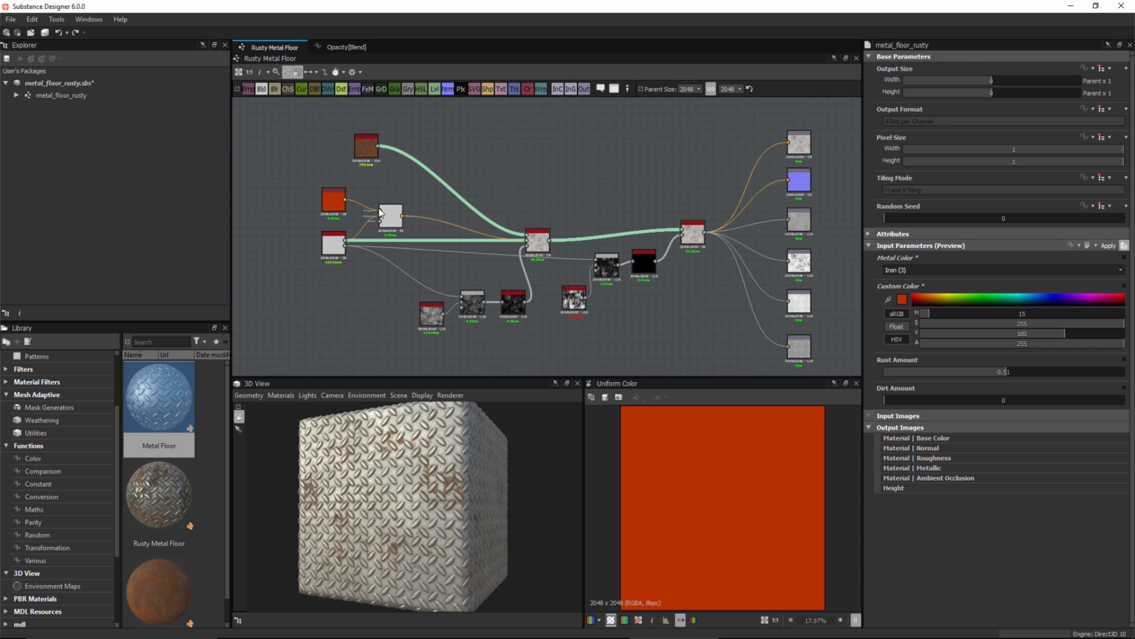